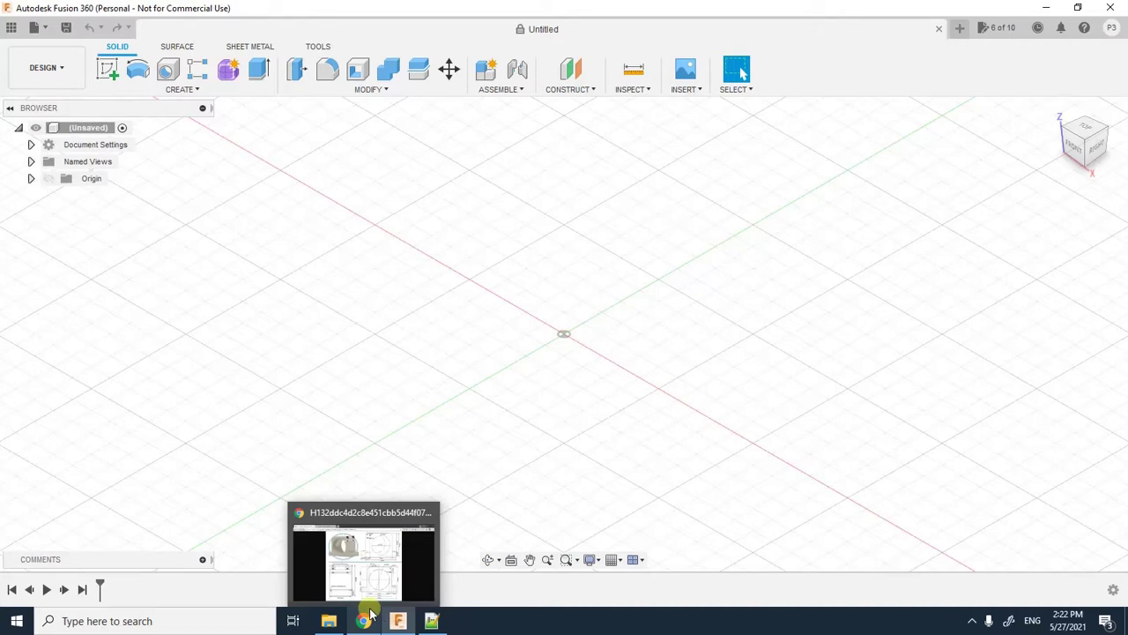
Step: Switch to Chrome and examine the spindle bracket reference drawing with its overall dimensions
left_click(374, 615)
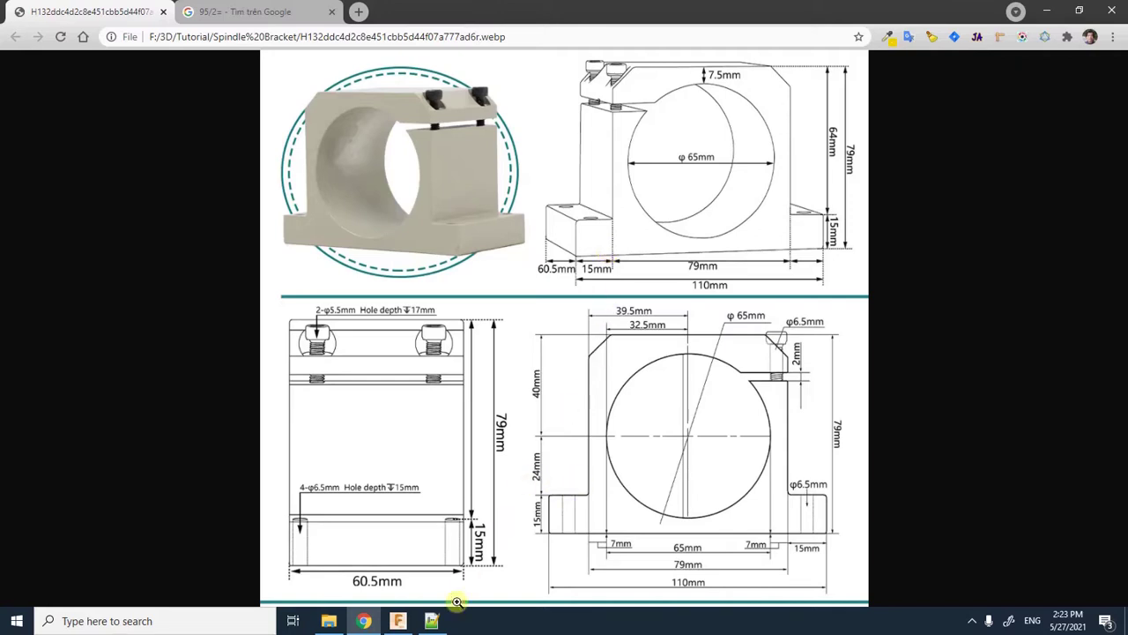
left_click(399, 620)
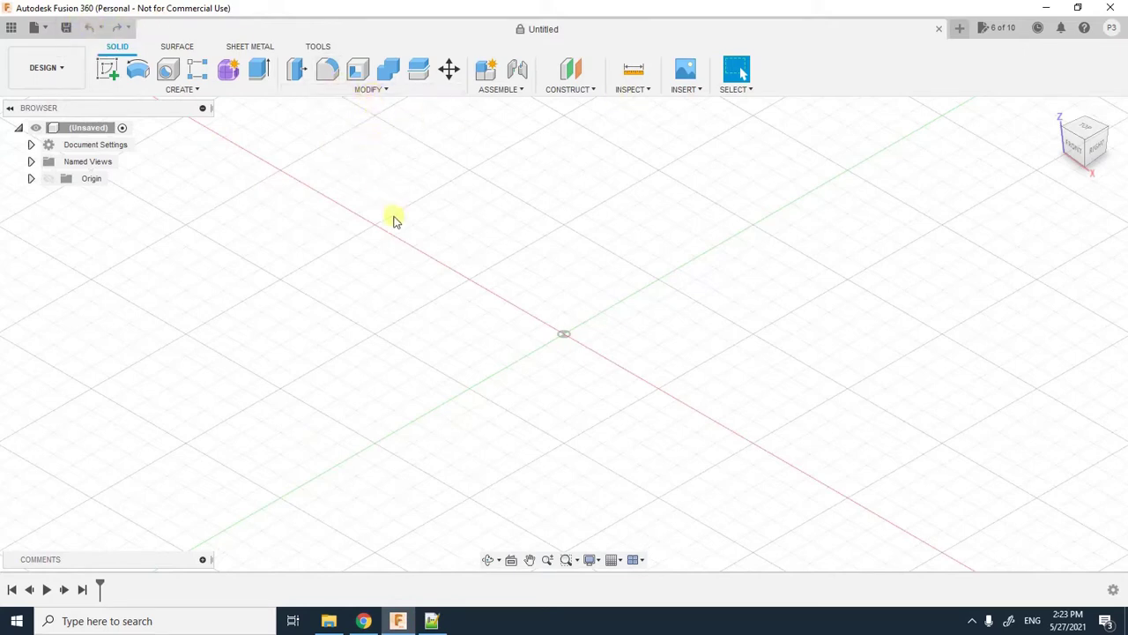
left_click(363, 620)
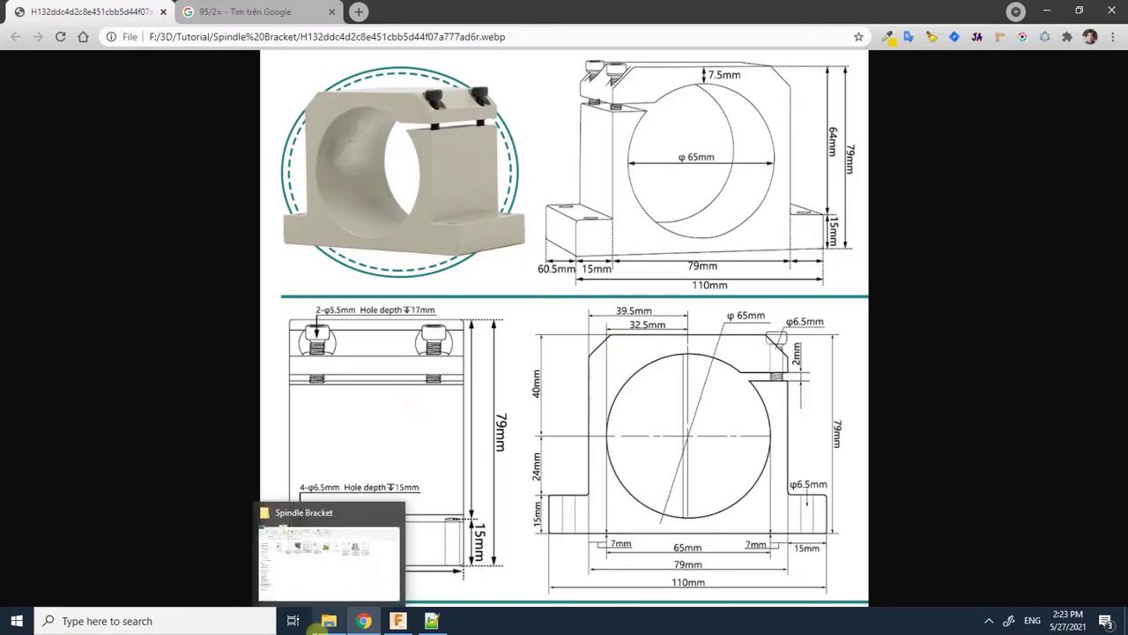
Step: Open ded2f1f15e46b4eae583d85b620aa2d5.jpeg and the G-PENNY front-view drawing from the Spindle Bracket folder, compare their dimensions, and return to Fusion 360
left_click(351, 548)
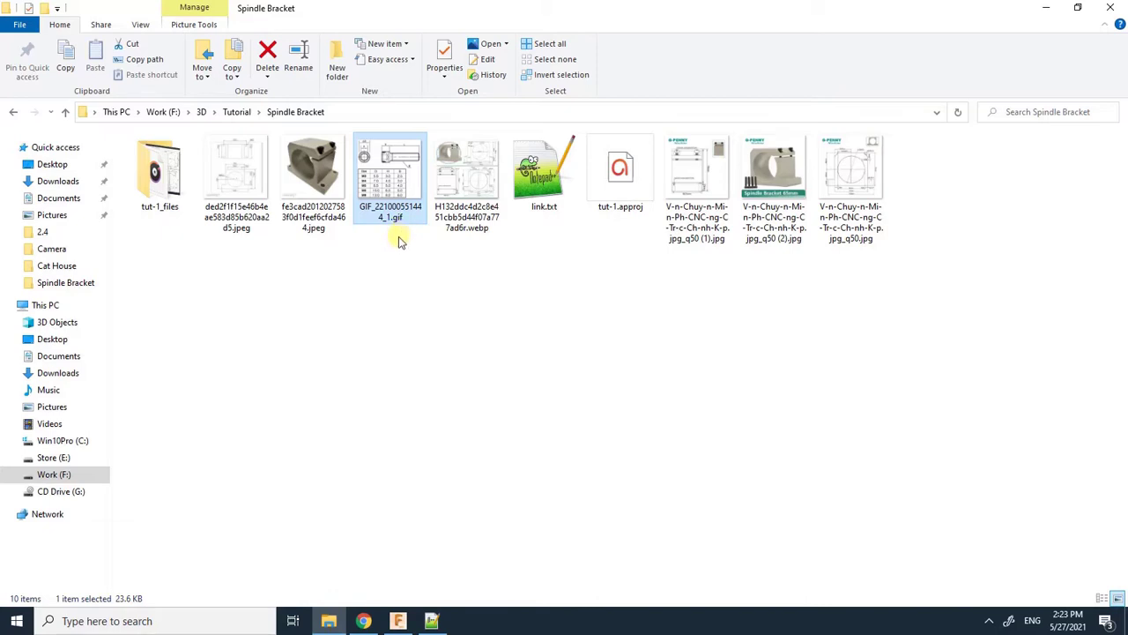
double_click(254, 194)
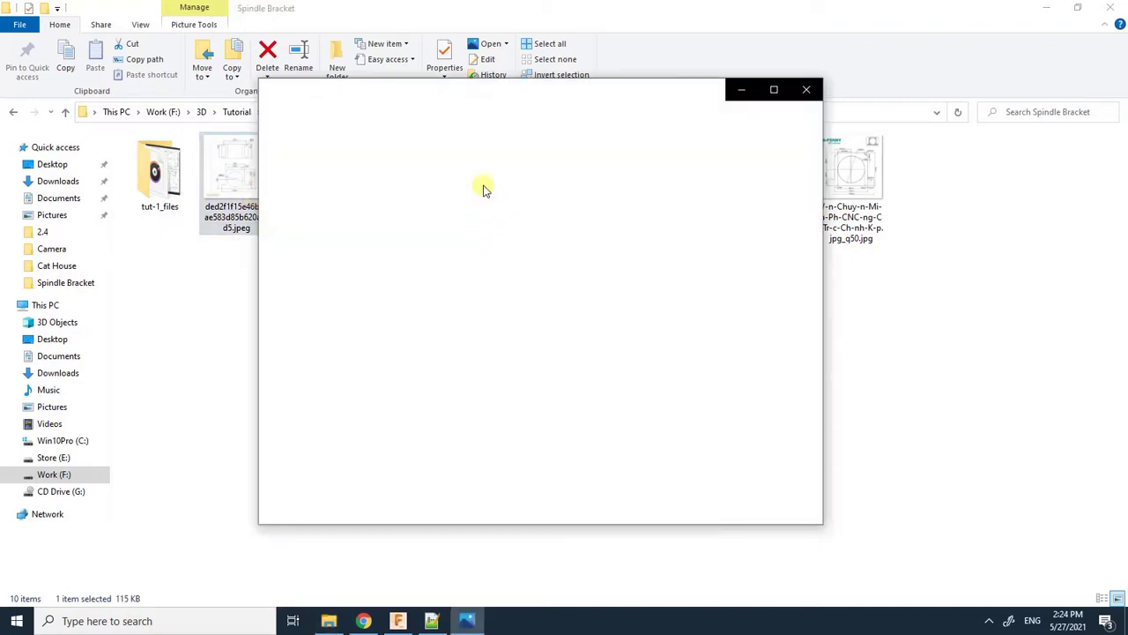
left_click_drag(521, 93, 535, 100)
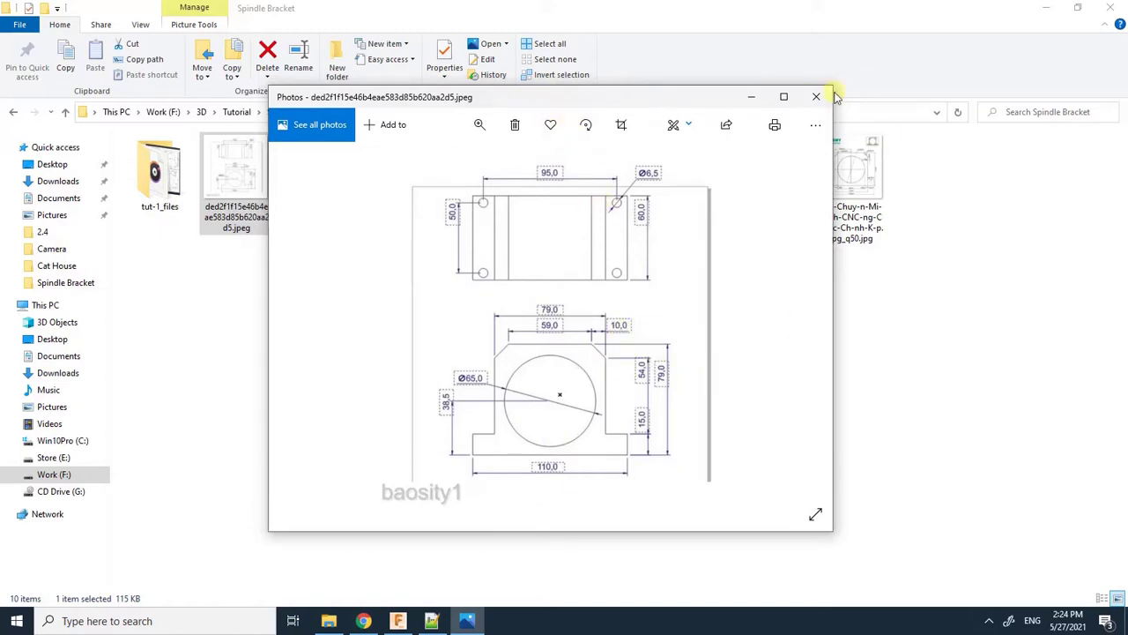
left_click_drag(717, 97, 468, 106)
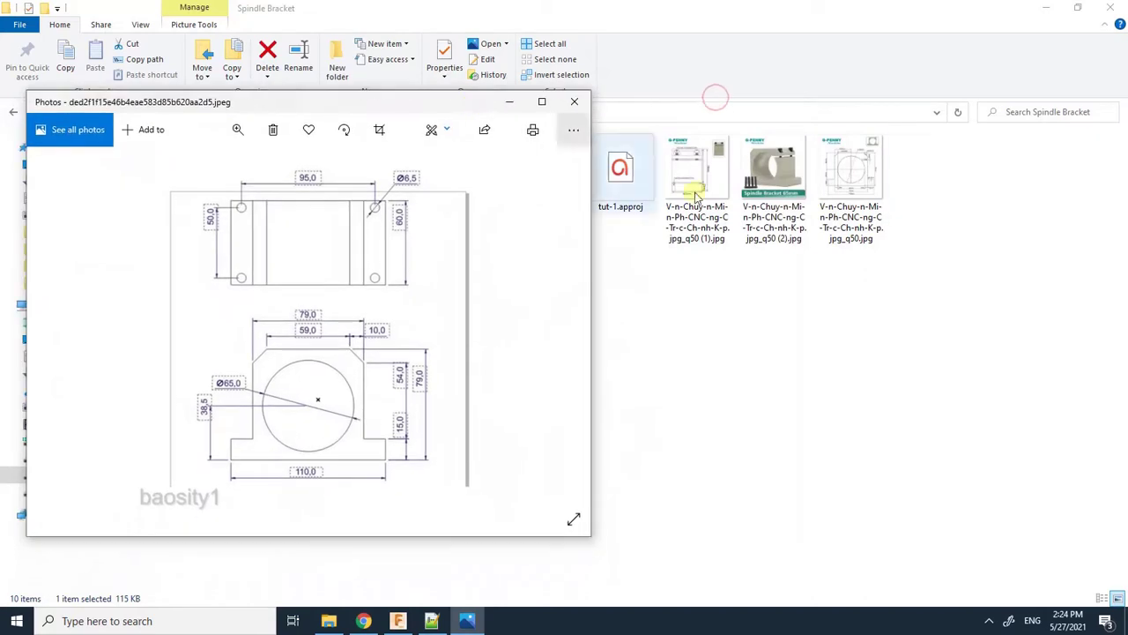
double_click(855, 194)
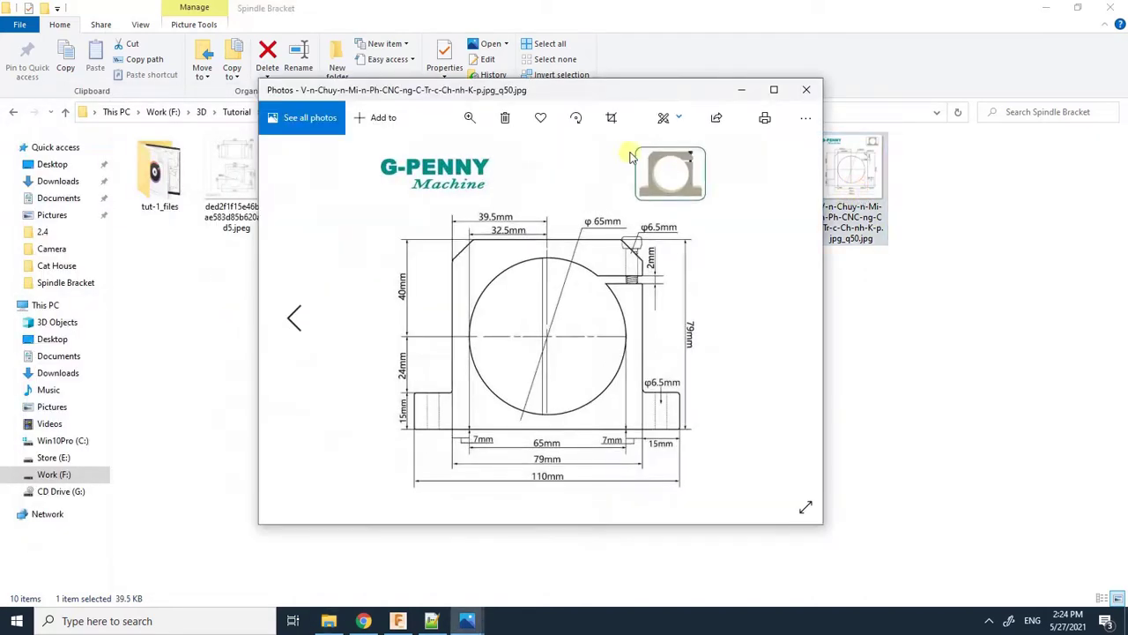
left_click(399, 620)
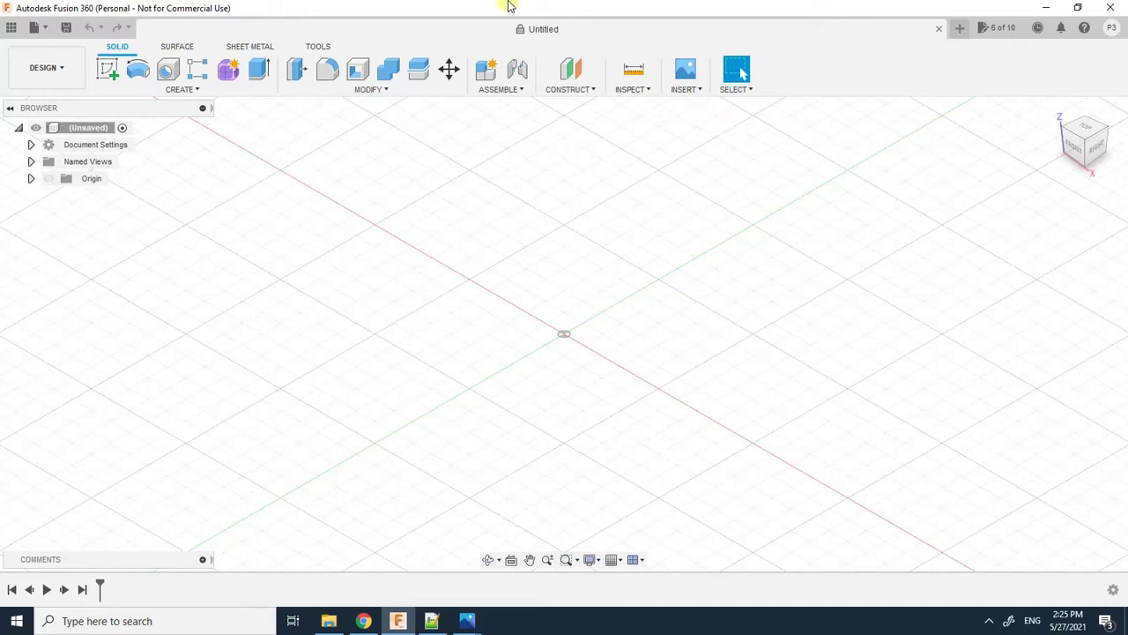
Step: Check the bracket's body and base widths in the Chrome reference drawing and return to Fusion 360
left_click(46, 75)
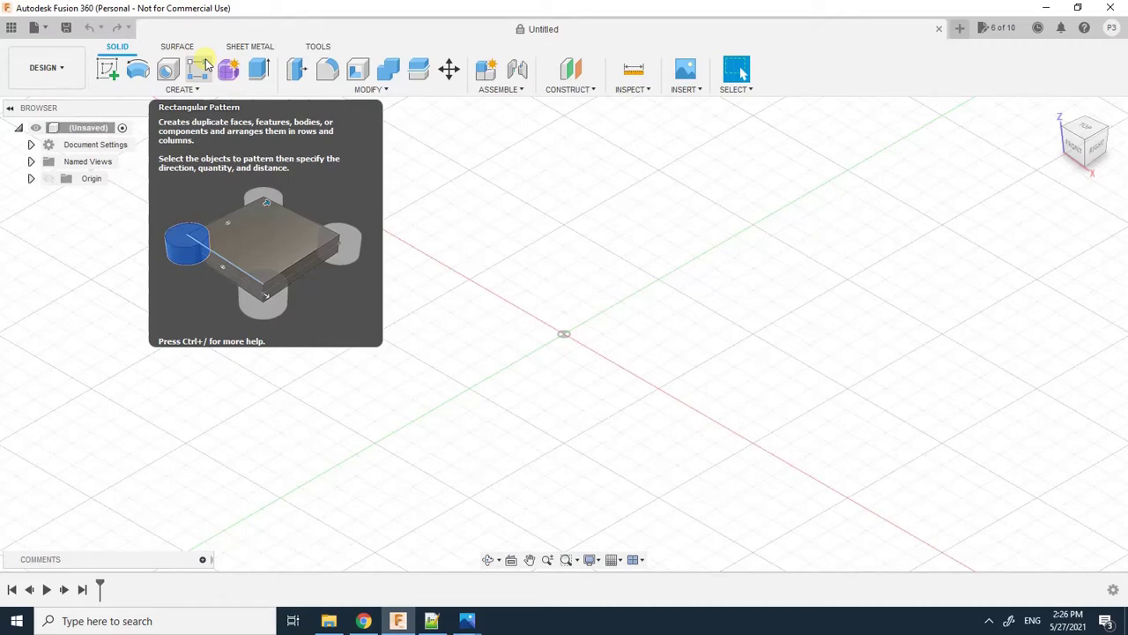
mouse_move(372, 624)
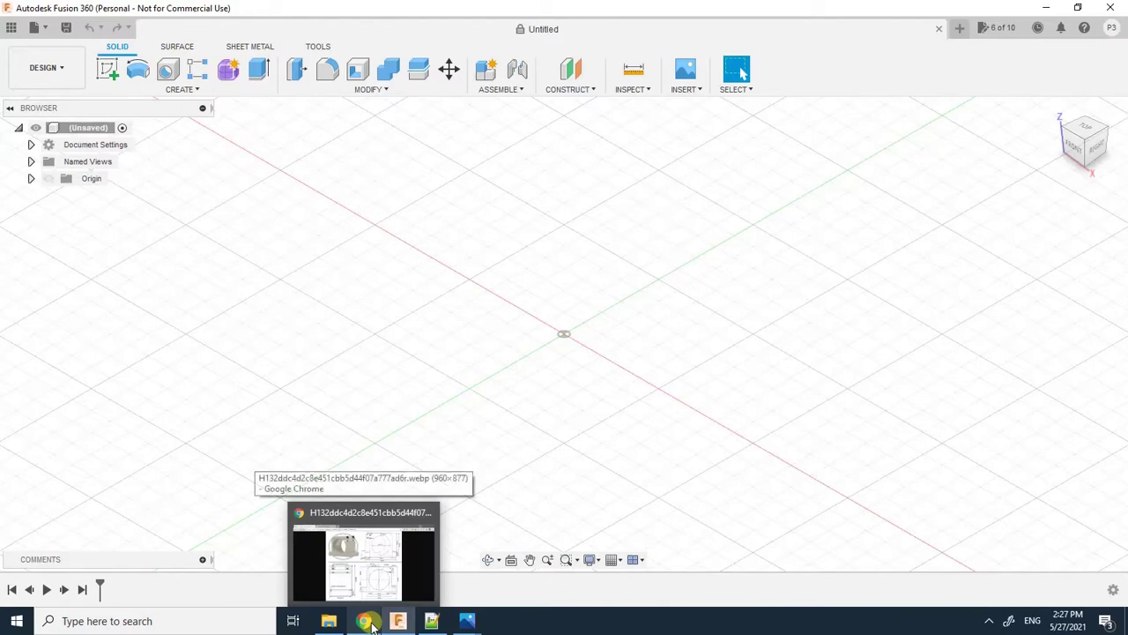
left_click(369, 621)
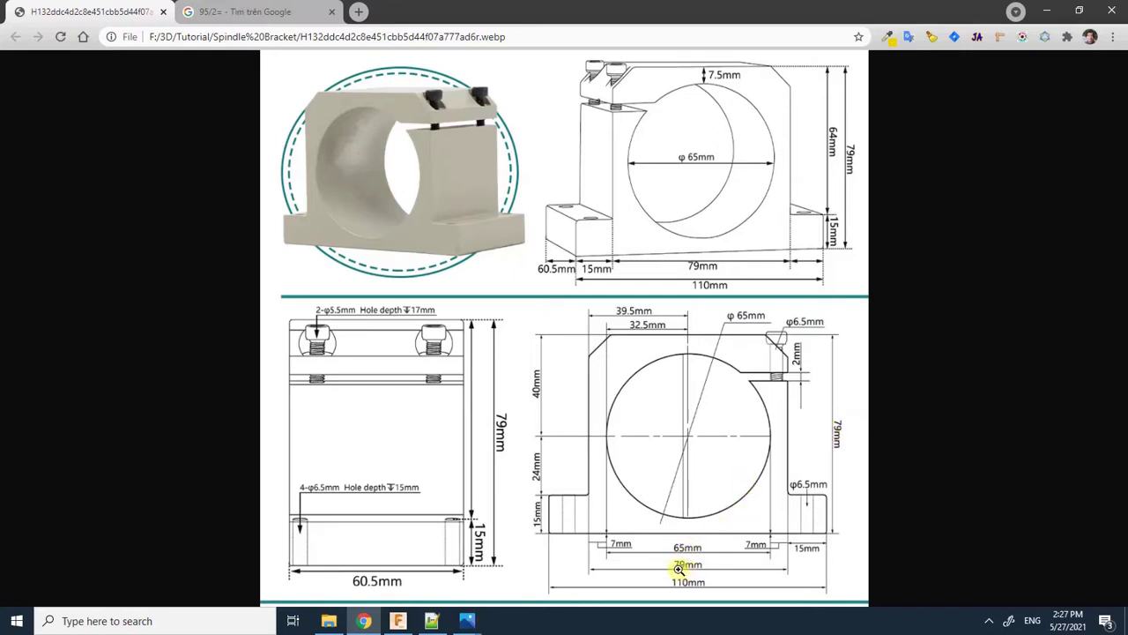
left_click(406, 622)
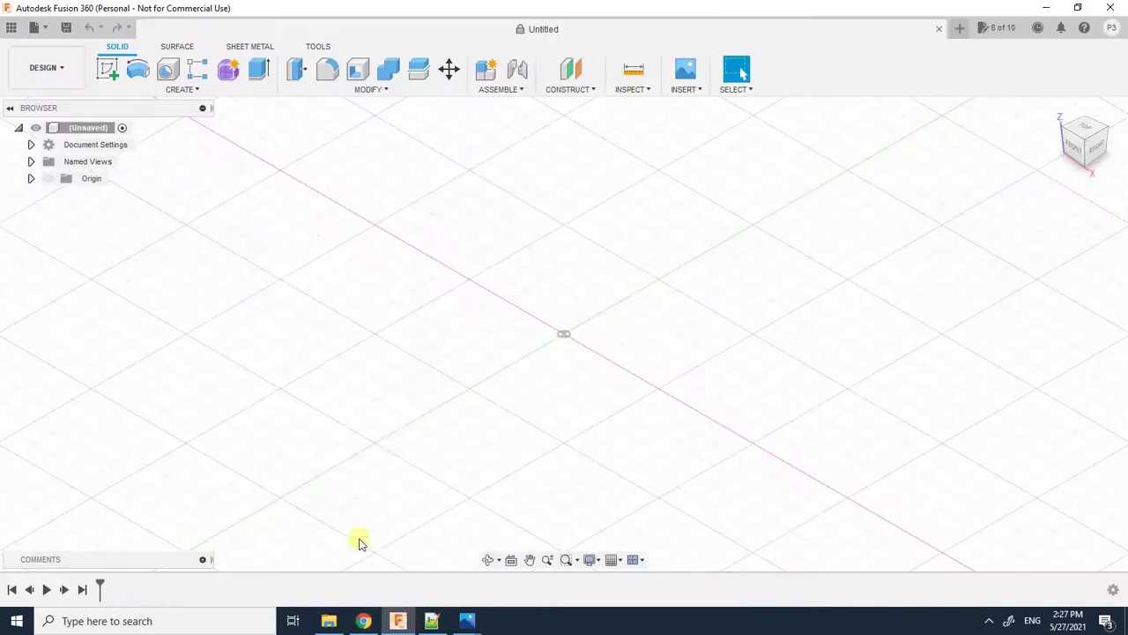
Step: Start a sketch on the horizontal XY plane and draw a 79 mm by 79 mm rectangle with its lower-left corner at the origin
left_click(108, 74)
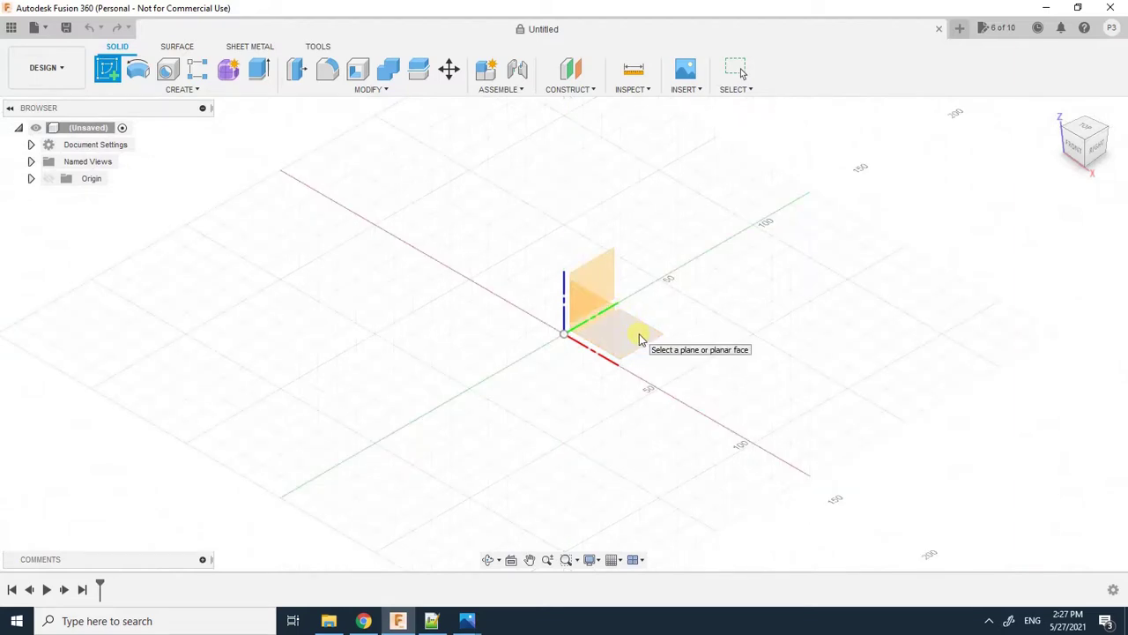
left_click(638, 335)
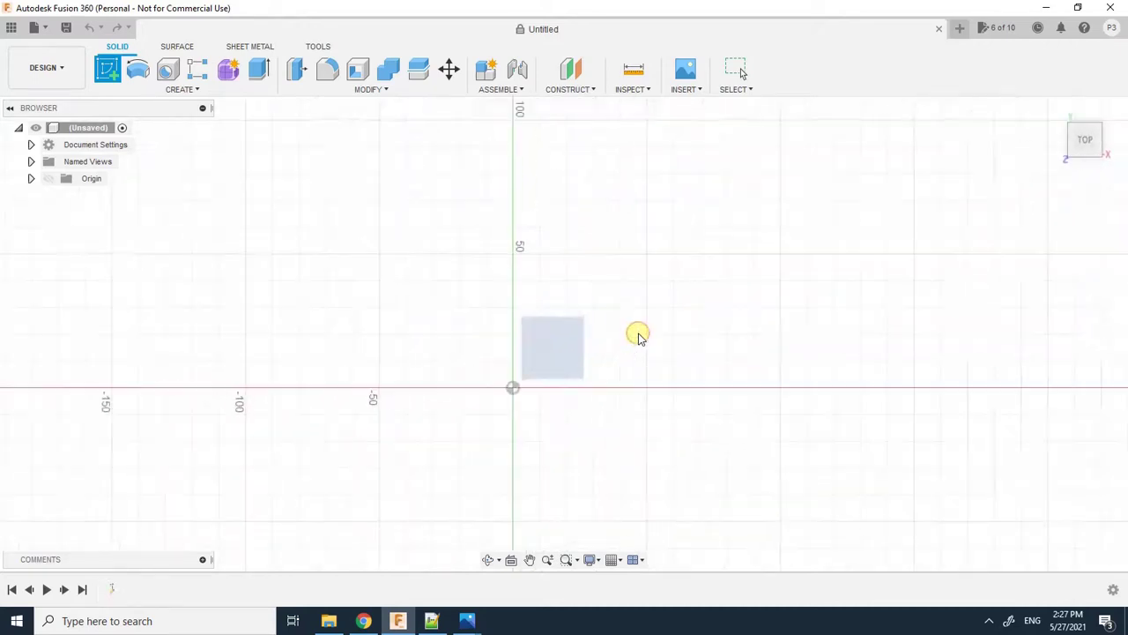
left_click(139, 70)
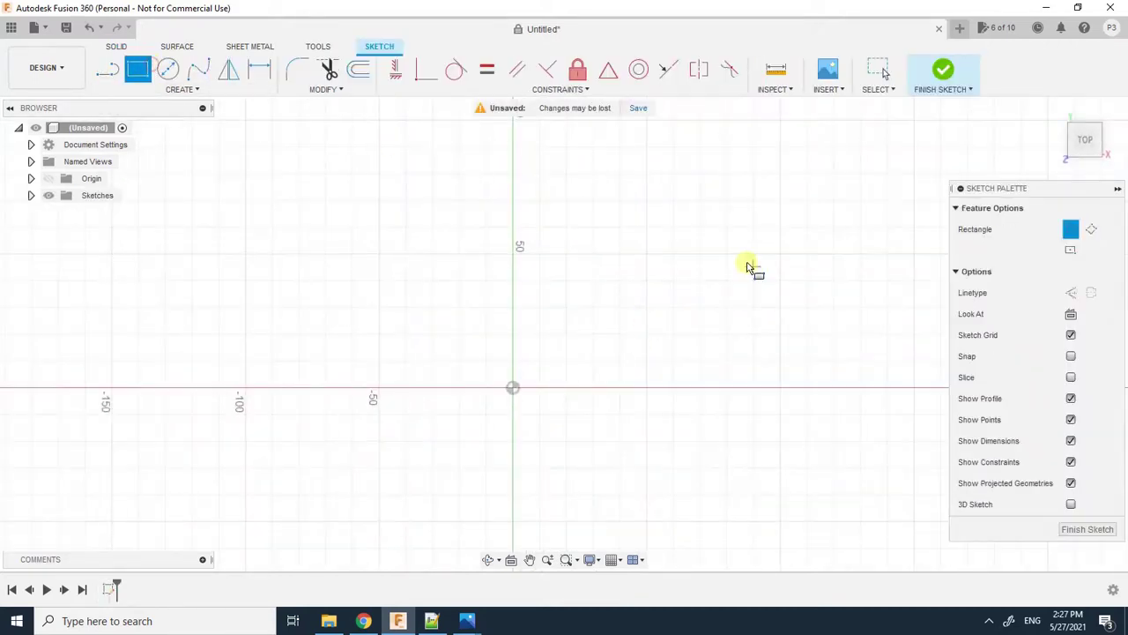
left_click(513, 388)
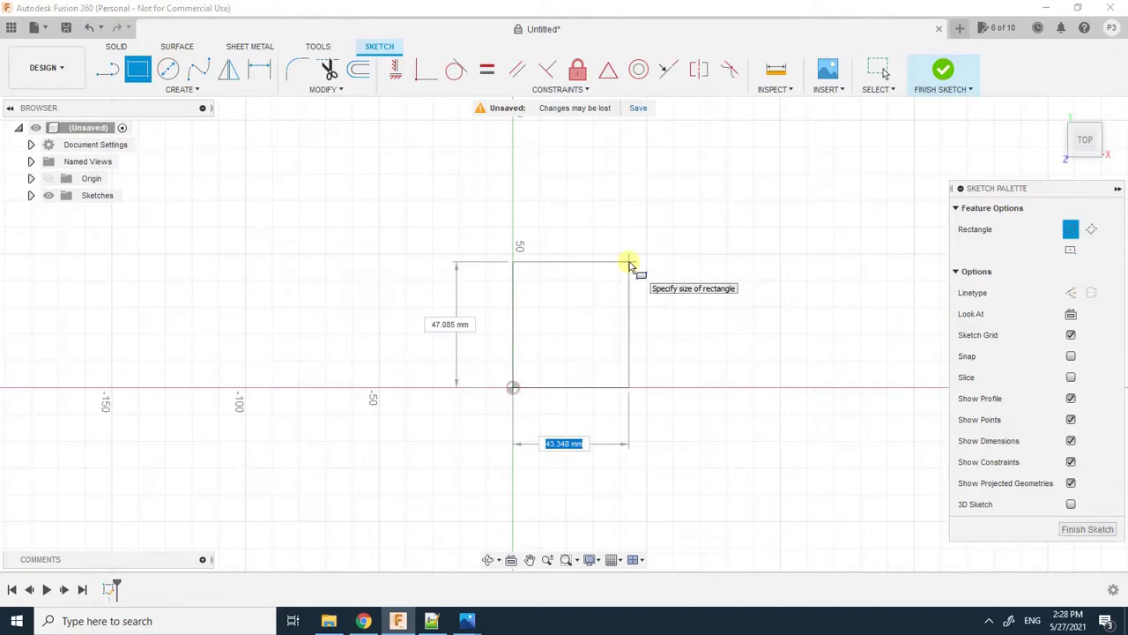
type("79mm")
key("Tab")
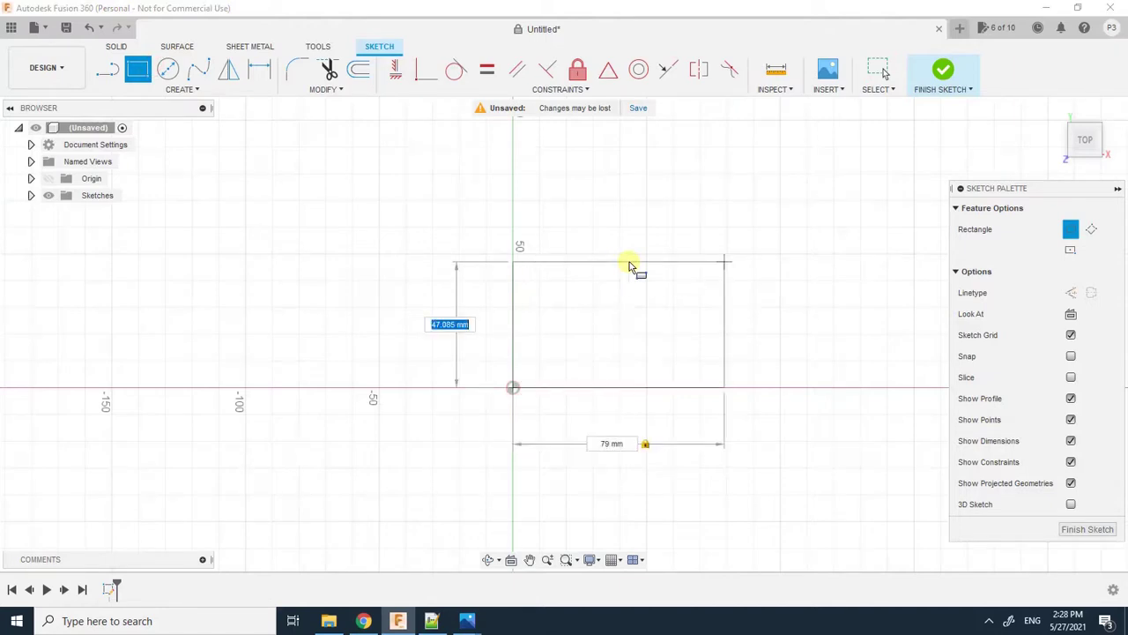
type("79mm")
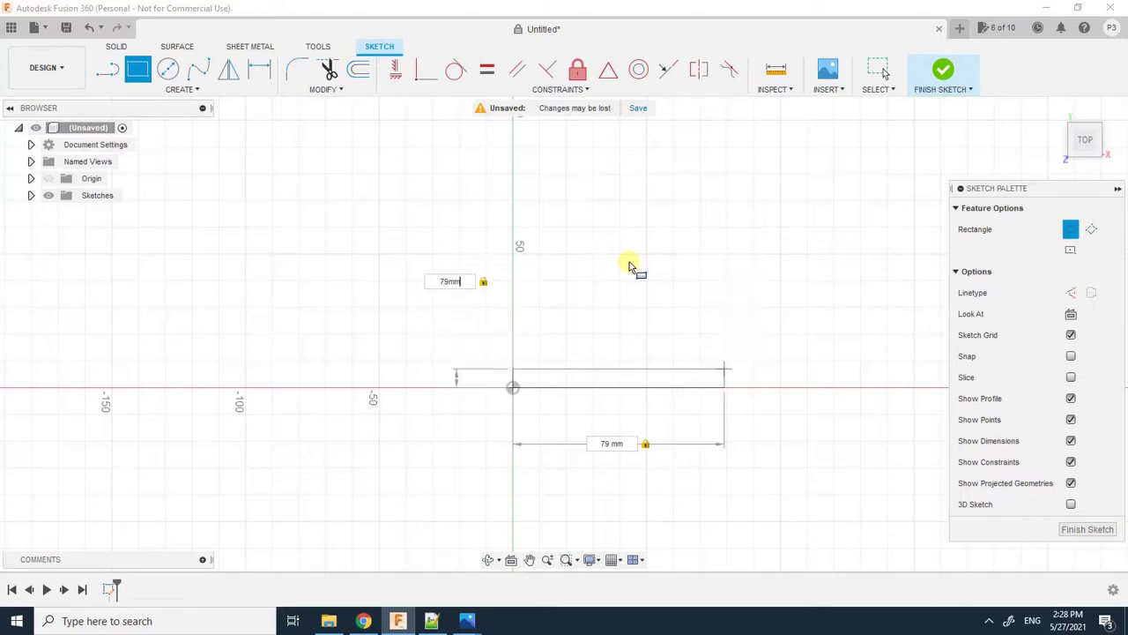
key("Return")
key("Escape")
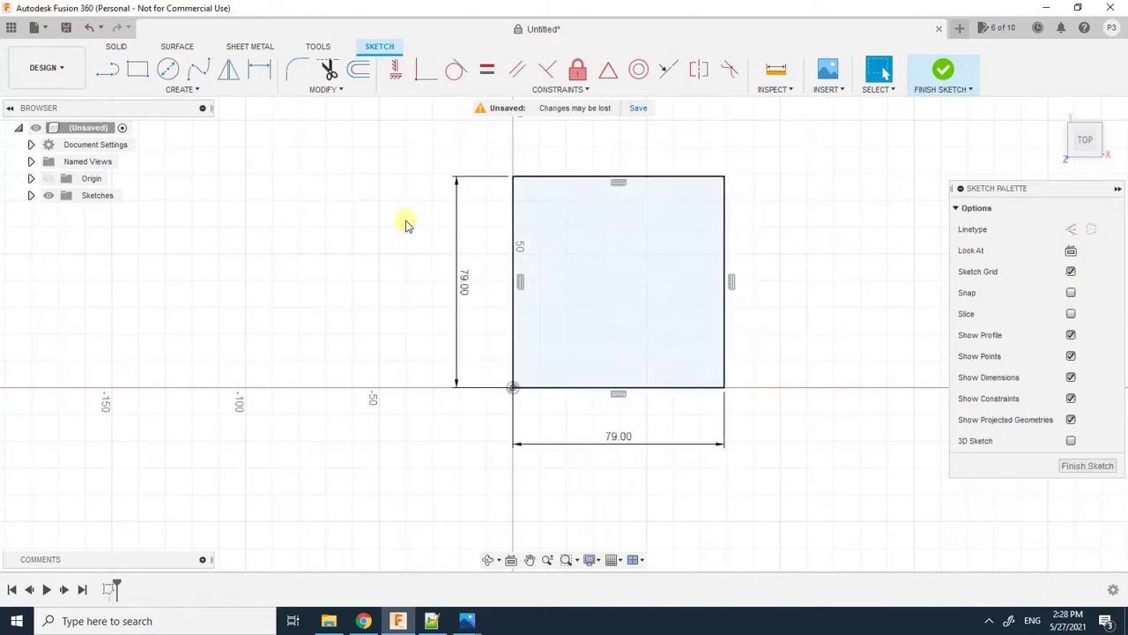
Step: Check the foot size in the Chrome drawing and, in Fusion 360, sketch a 15 mm by 15 mm rectangle outward from the square's origin corner
left_click(363, 621)
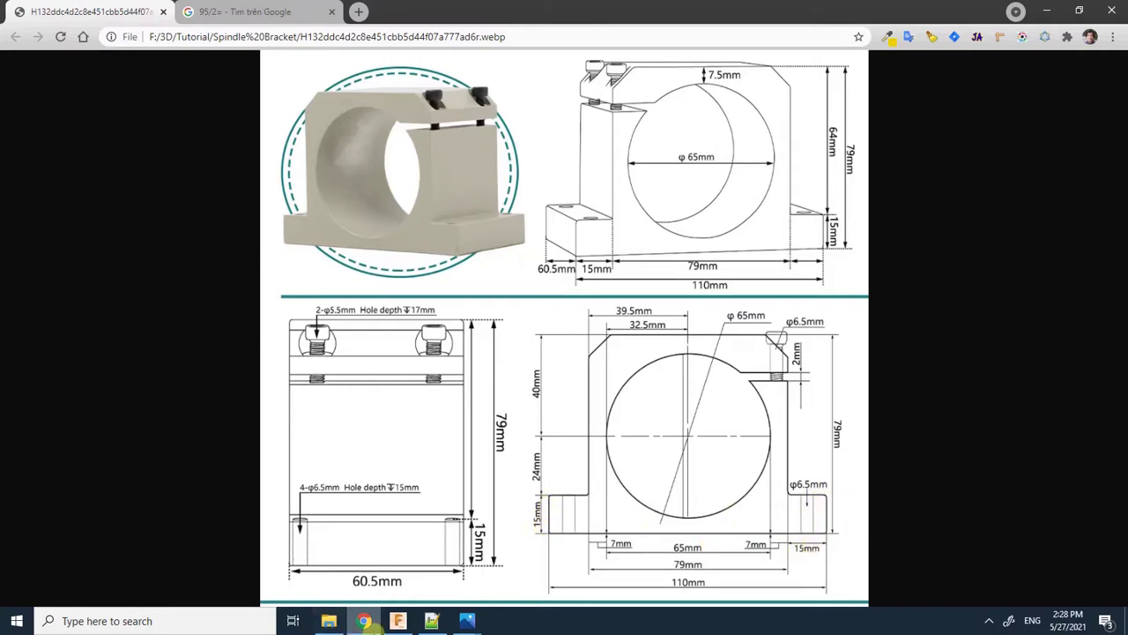
left_click(394, 623)
left_click(138, 69)
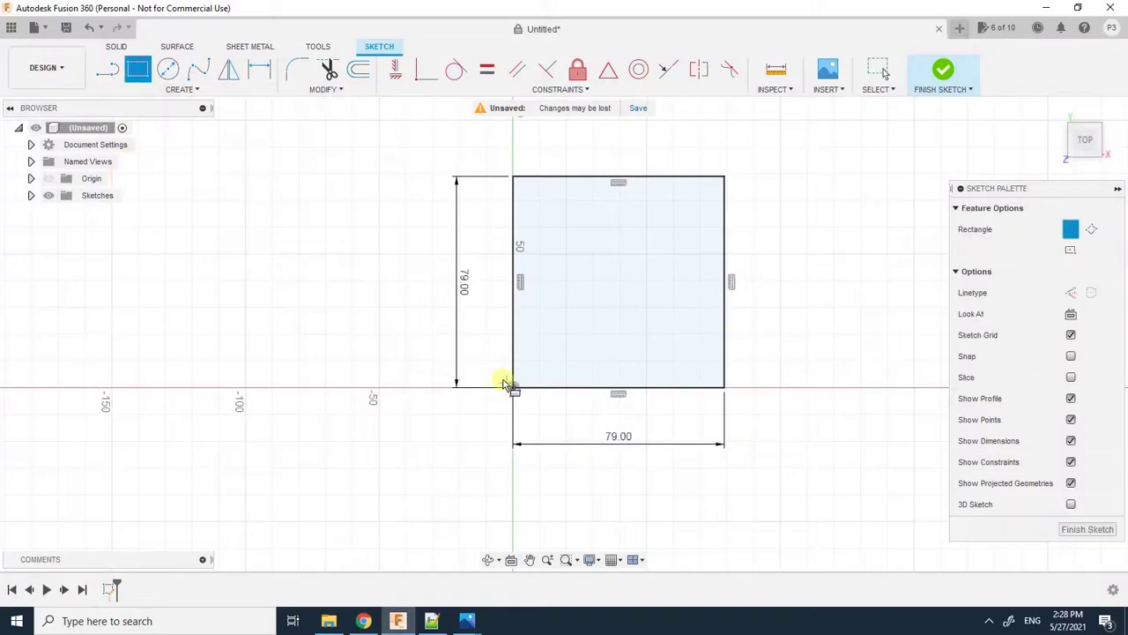
left_click(513, 389)
type("1")
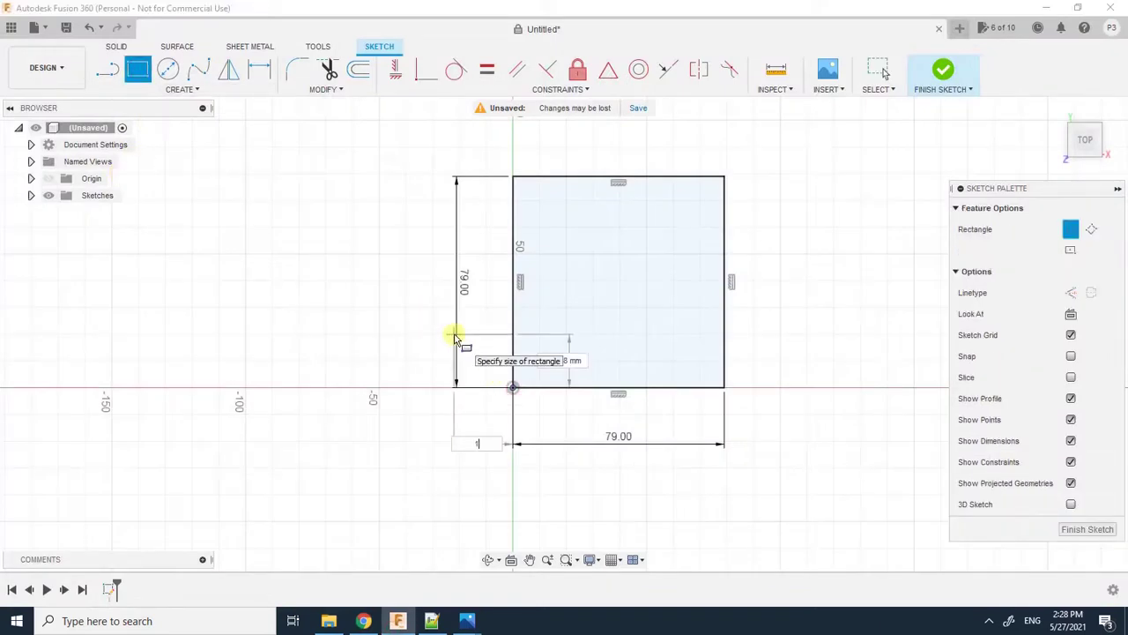
type("5mm")
key("Tab")
type("1")
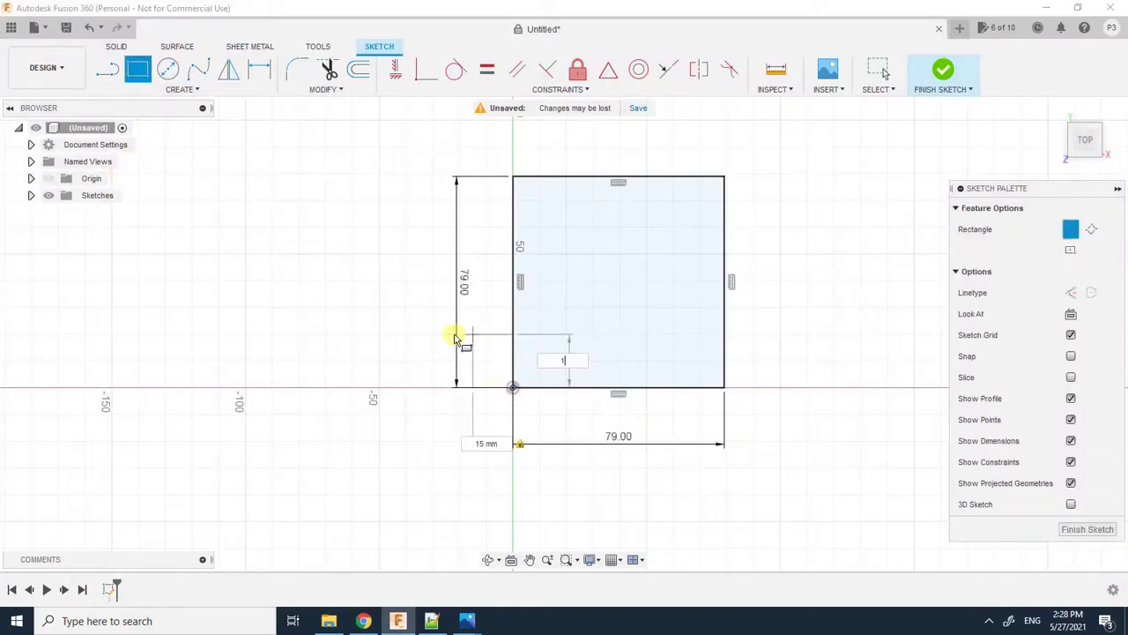
type("5mm")
key("Return")
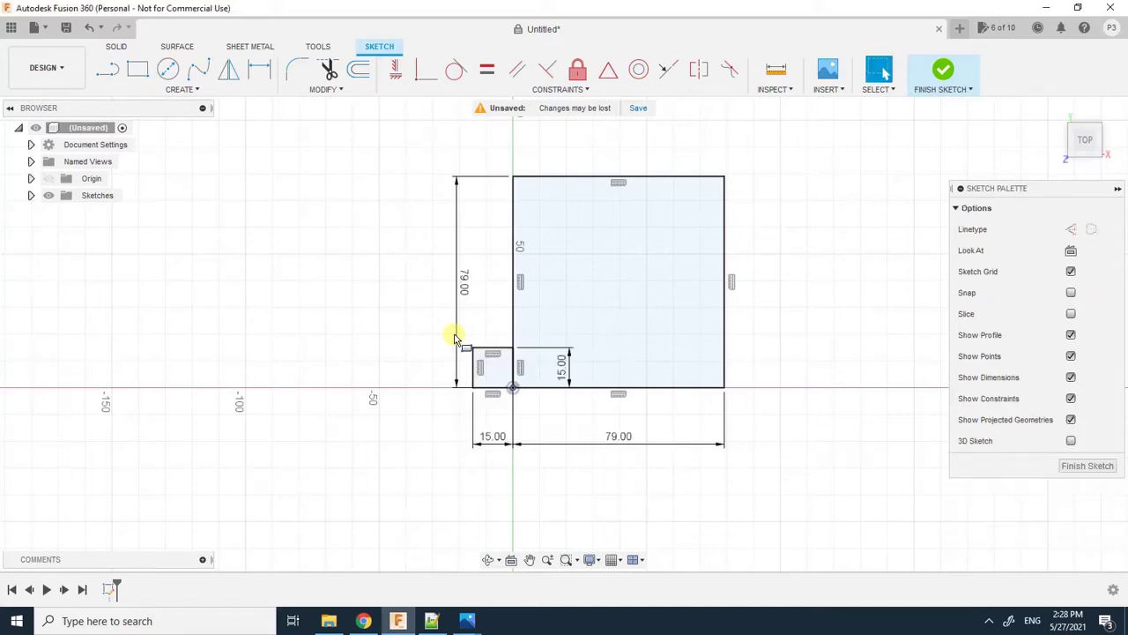
Step: Sketch a matching 15 mm by 15 mm foot rectangle outward from the large square's lower-right corner
left_click(137, 69)
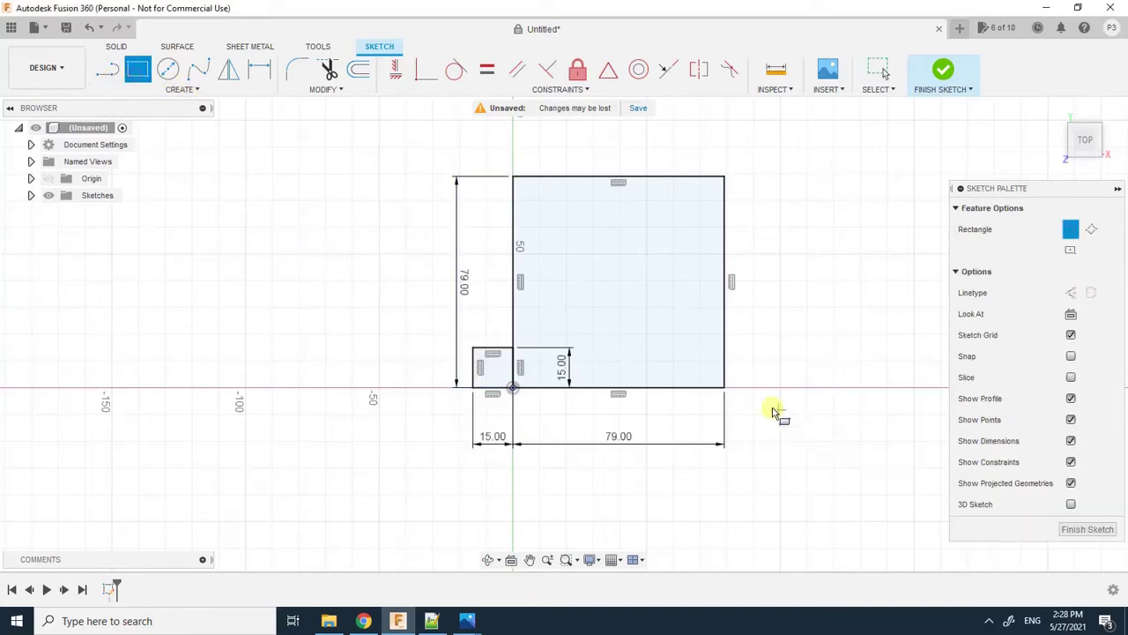
left_click(724, 387)
type("15mm")
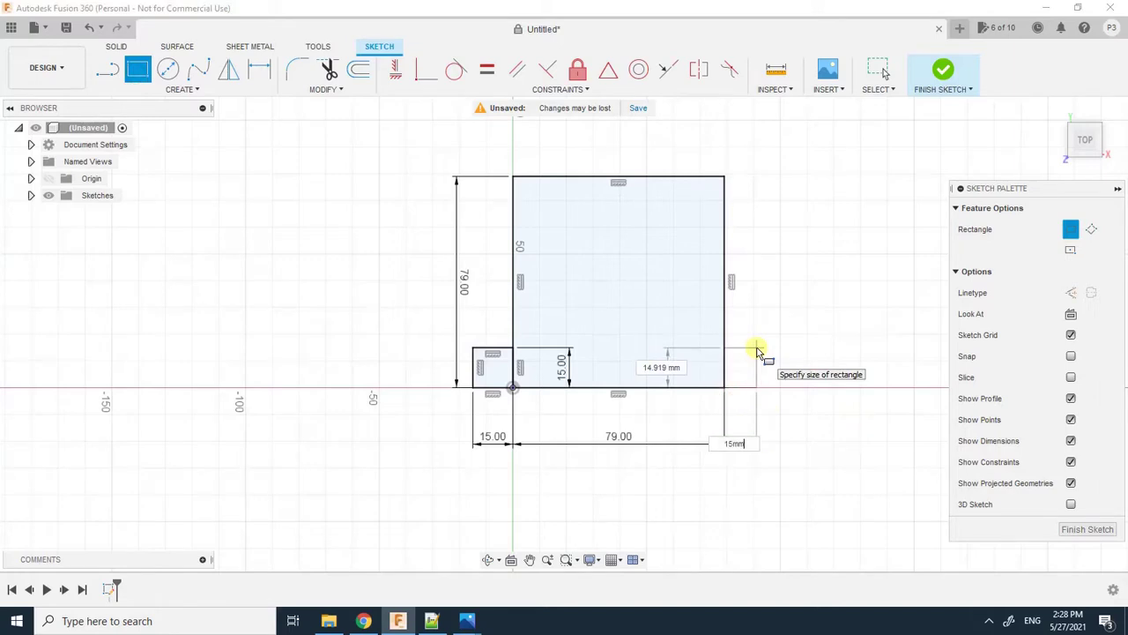
key("Tab")
type("15")
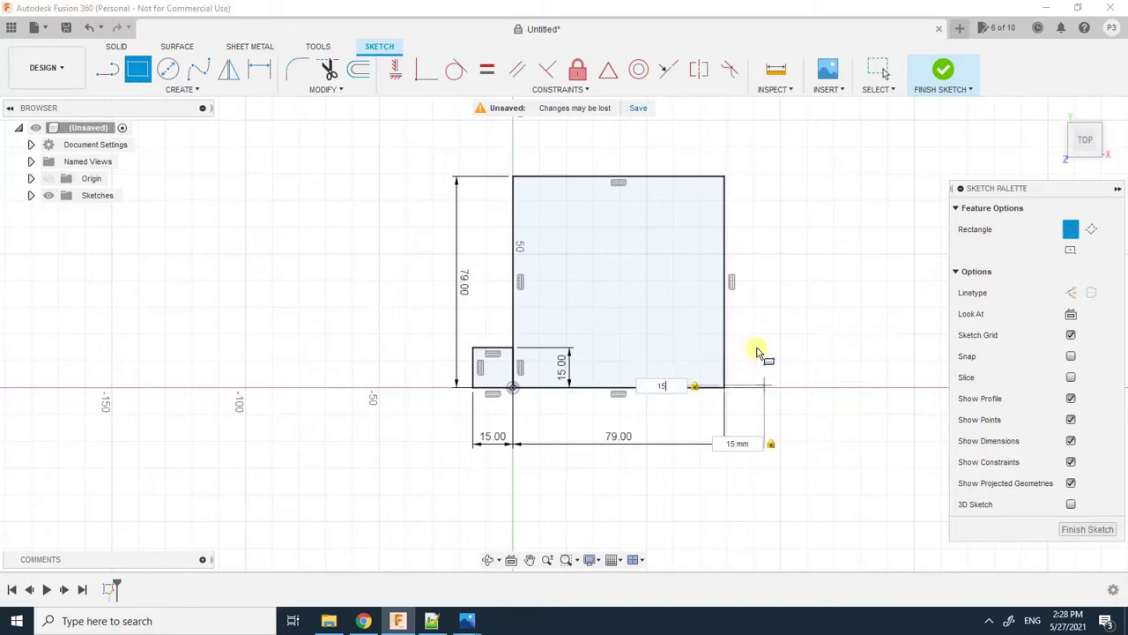
key("Return")
key("Escape")
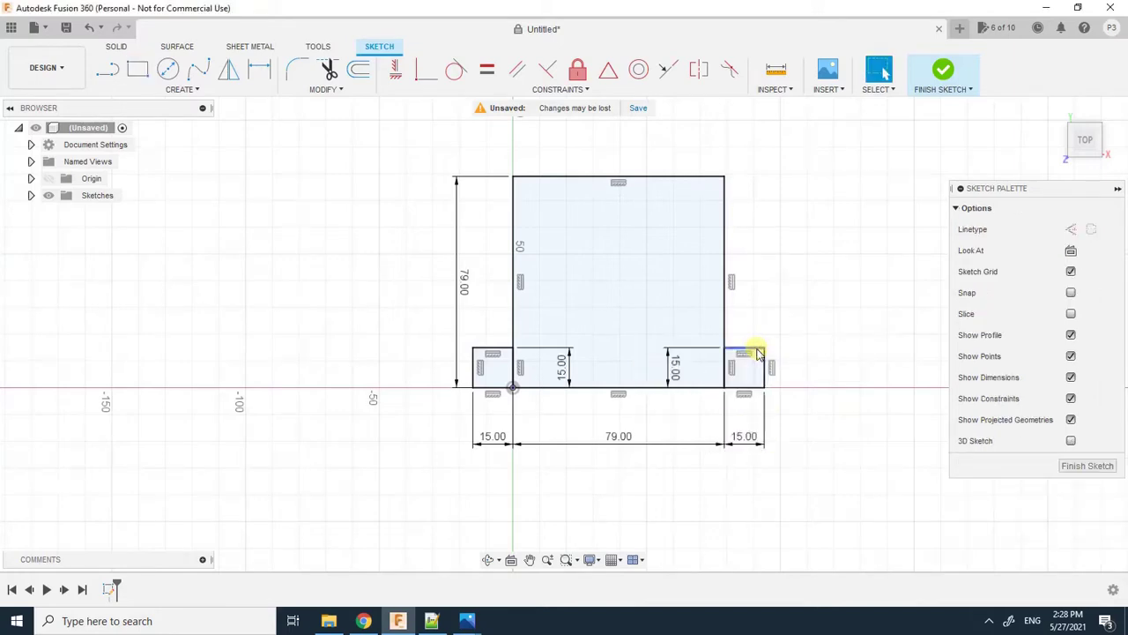
Step: Check the bore centre height in the Chrome drawing and, in Fusion 360, draw a 39 mm vertical line up from the square's bottom edge midpoint
left_click(365, 621)
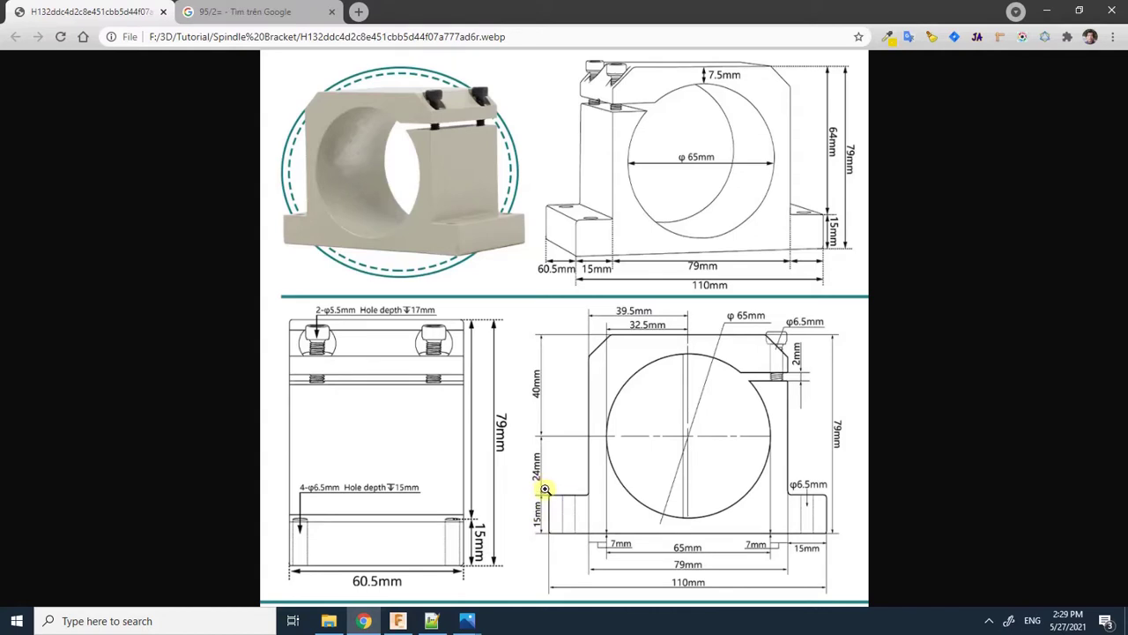
left_click(401, 620)
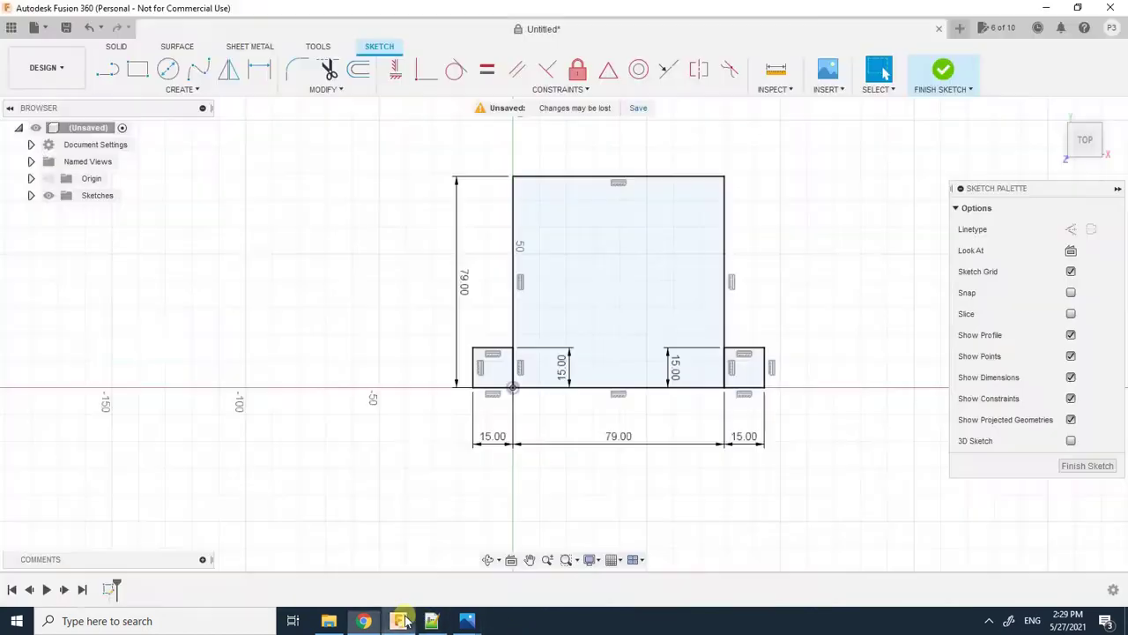
left_click(108, 68)
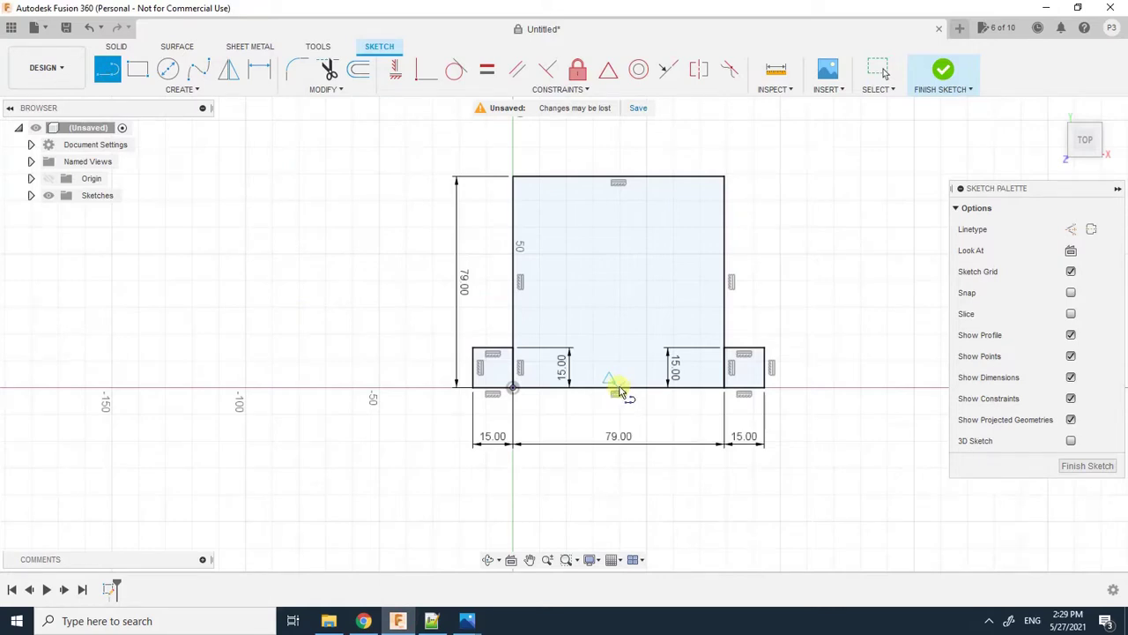
scroll(619, 389, "up", 3)
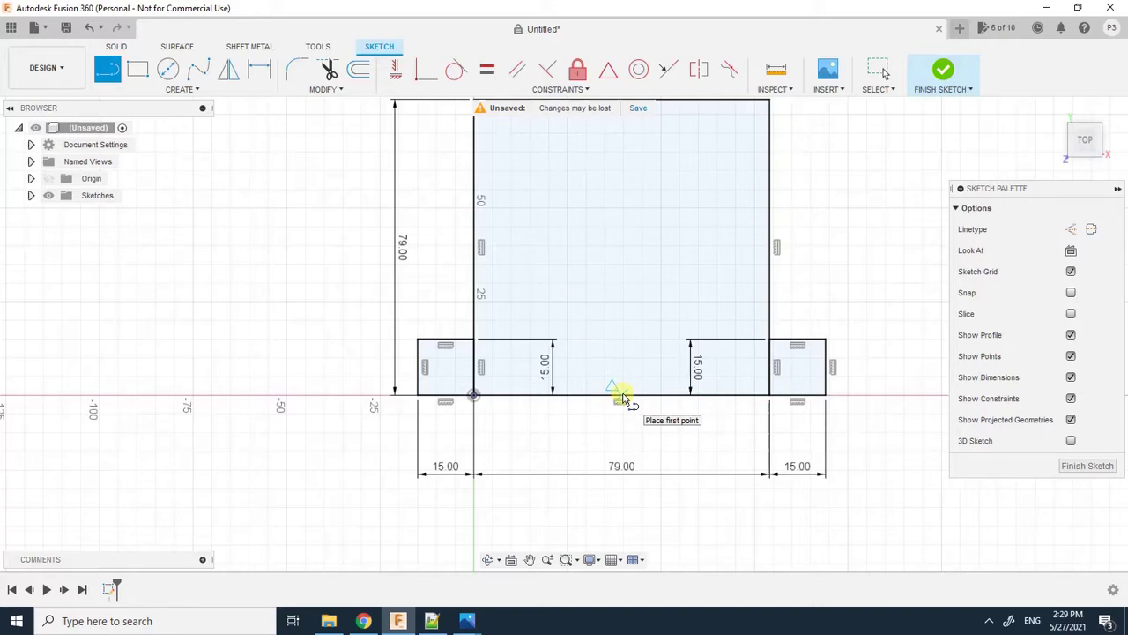
left_click(622, 395)
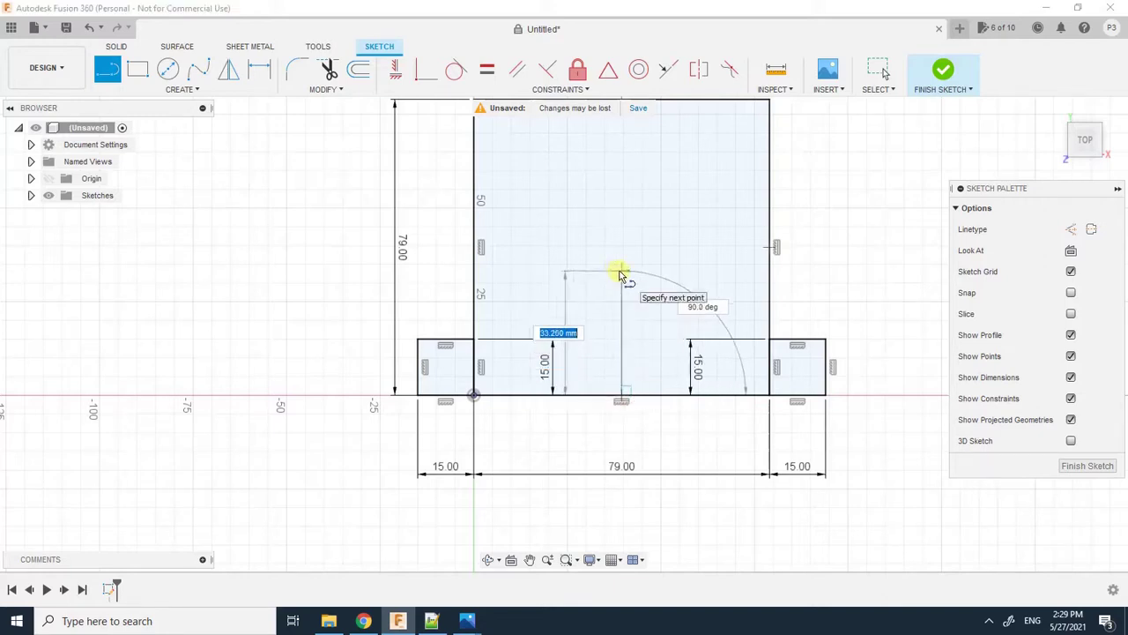
type("39mm")
key("Return")
key("Escape")
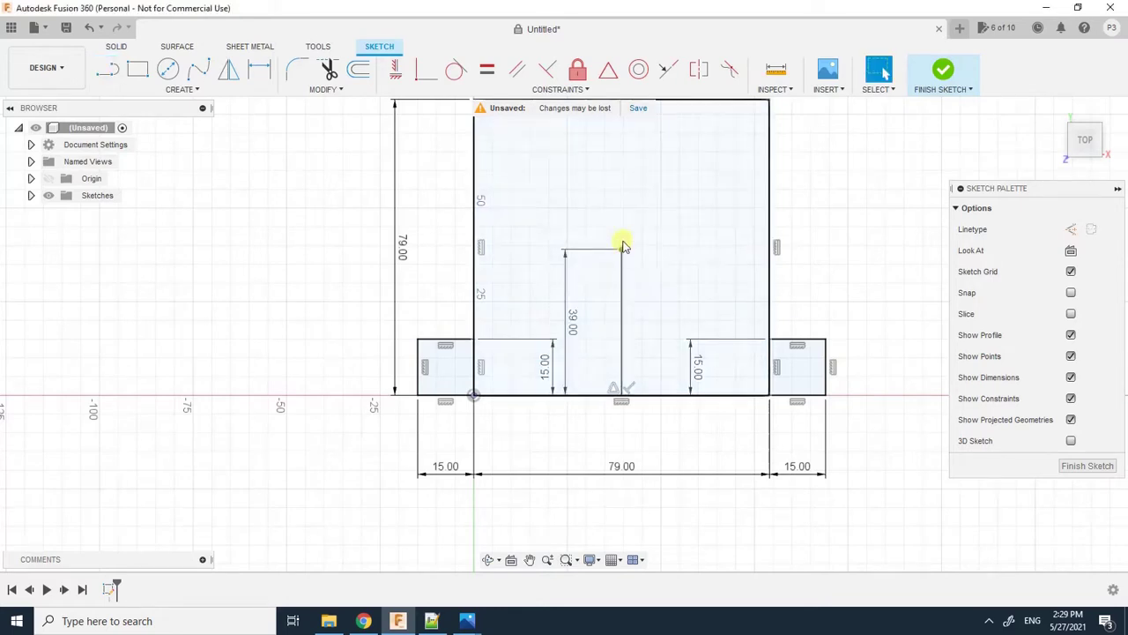
Step: Draw a 65 mm diameter circle centred on the upper end of the 39 mm vertical line
scroll(621, 242, "down", 1)
middle_click_drag(804, 228, 764, 256)
left_click(168, 69)
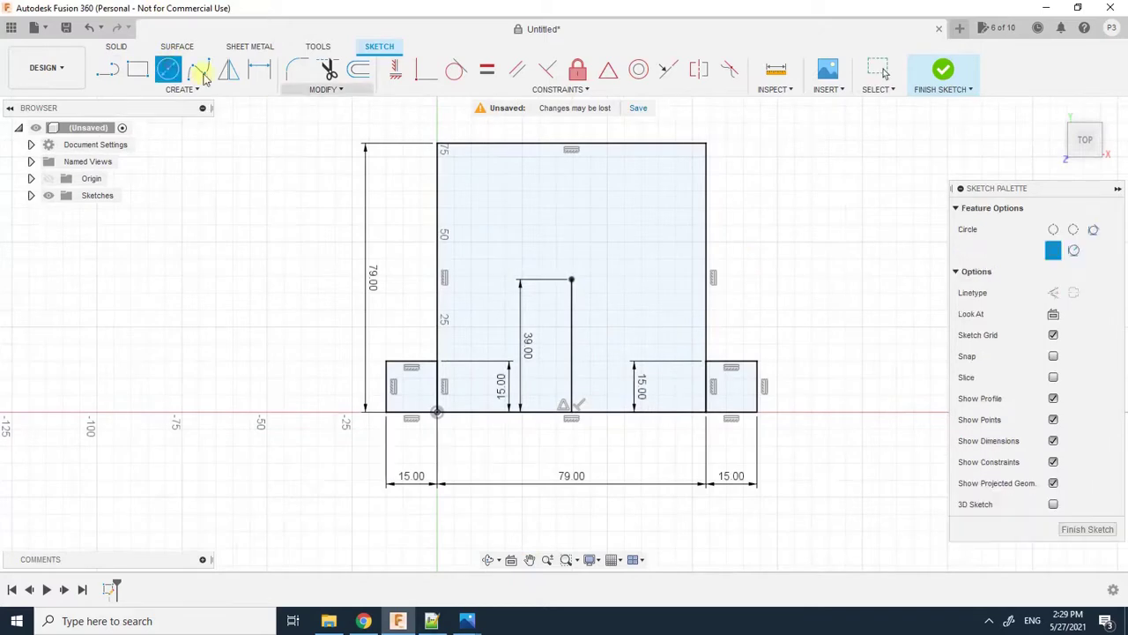
left_click(572, 281)
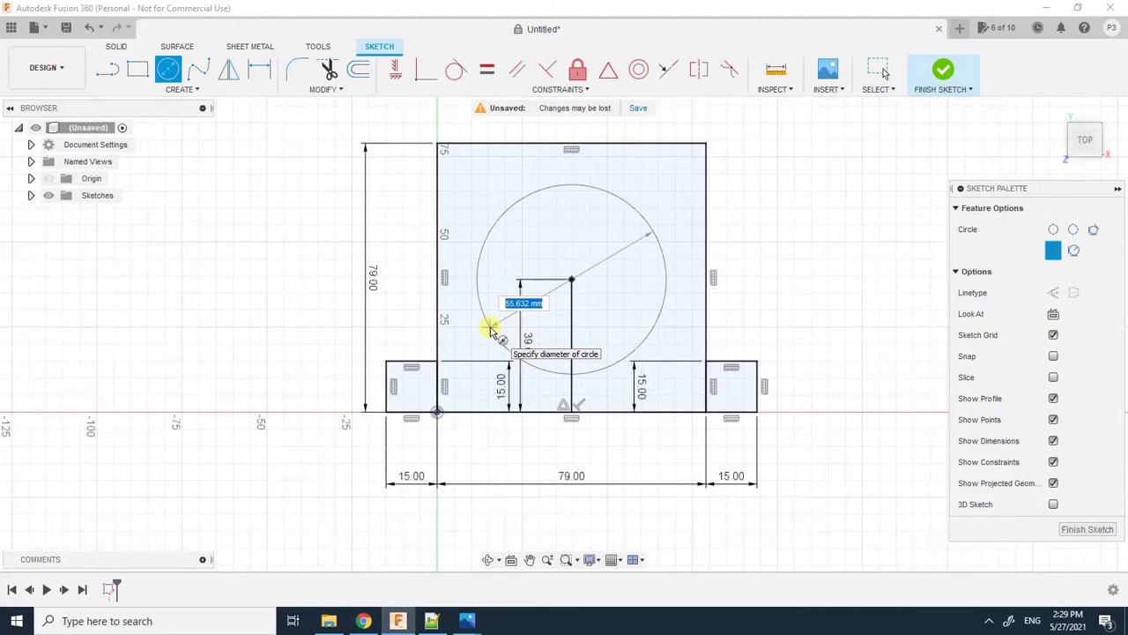
key("Return")
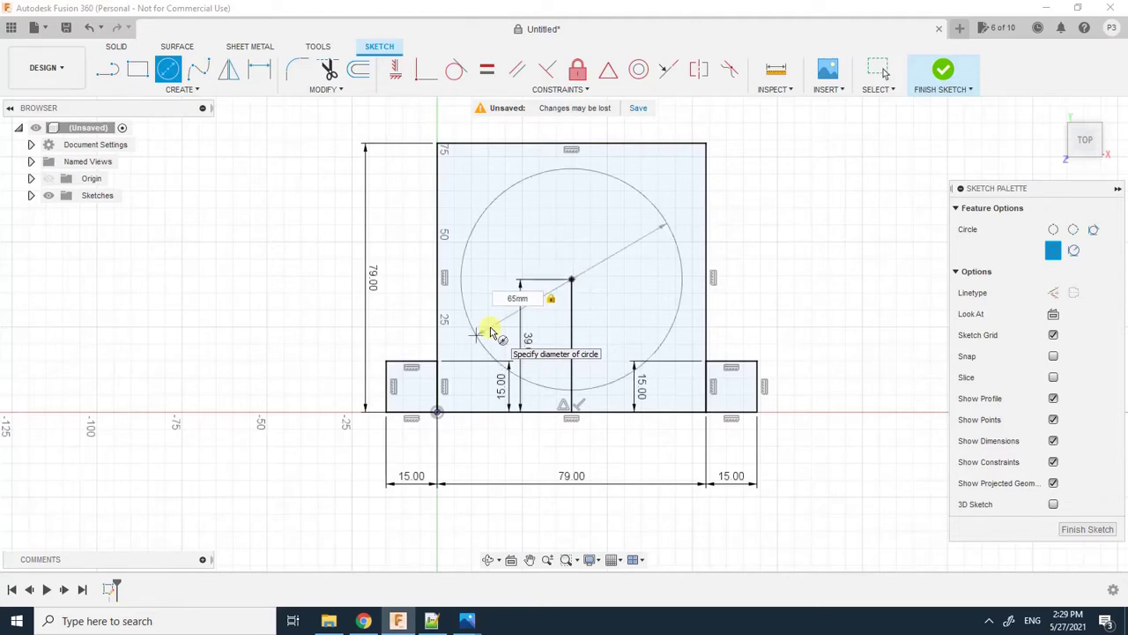
key("Return")
key("Escape")
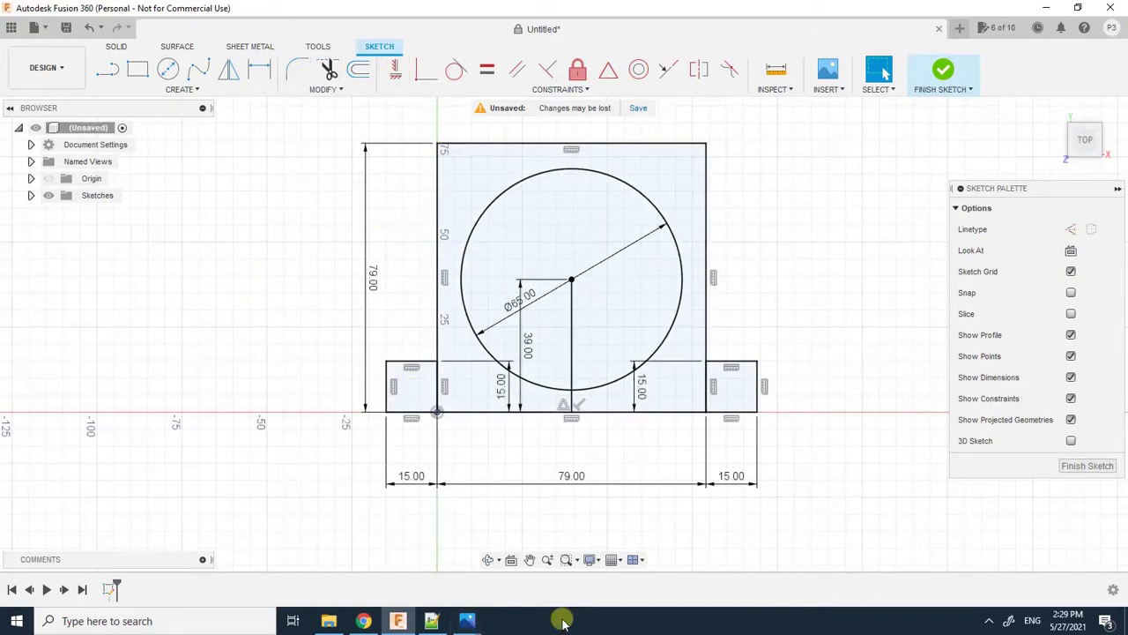
Step: Check the top corner chamfer size in the Chrome drawing and in the second reference drawing, opened from the Spindle Bracket folder and enlarged in Photos
left_click(363, 621)
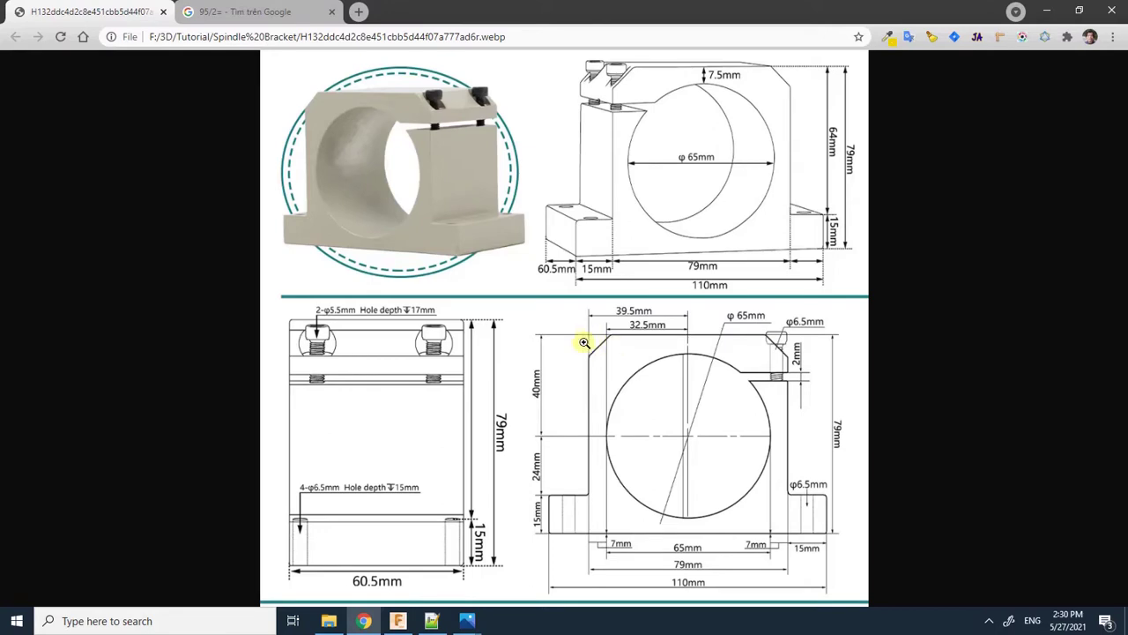
left_click(328, 620)
double_click(226, 171)
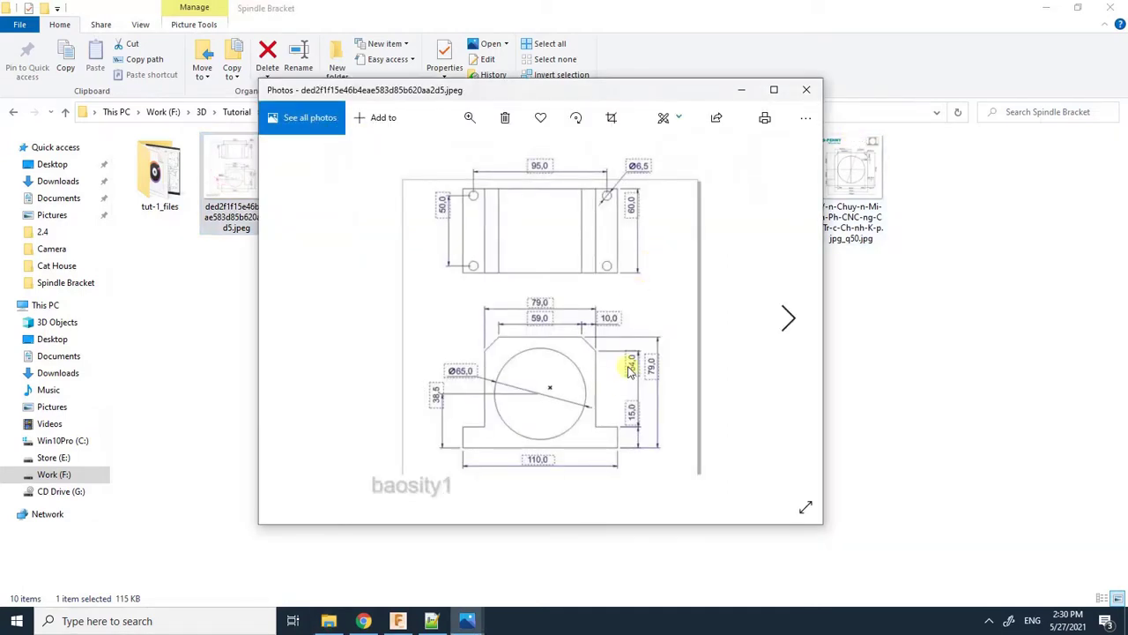
left_click(773, 89)
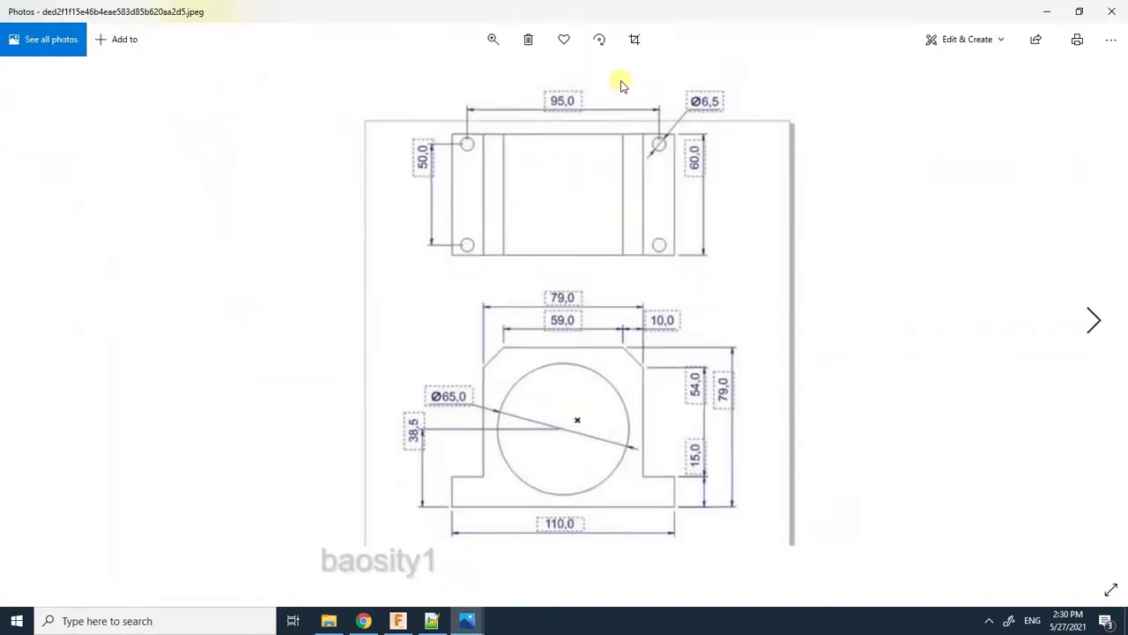
left_click(494, 39)
left_click(663, 322)
left_click(494, 38)
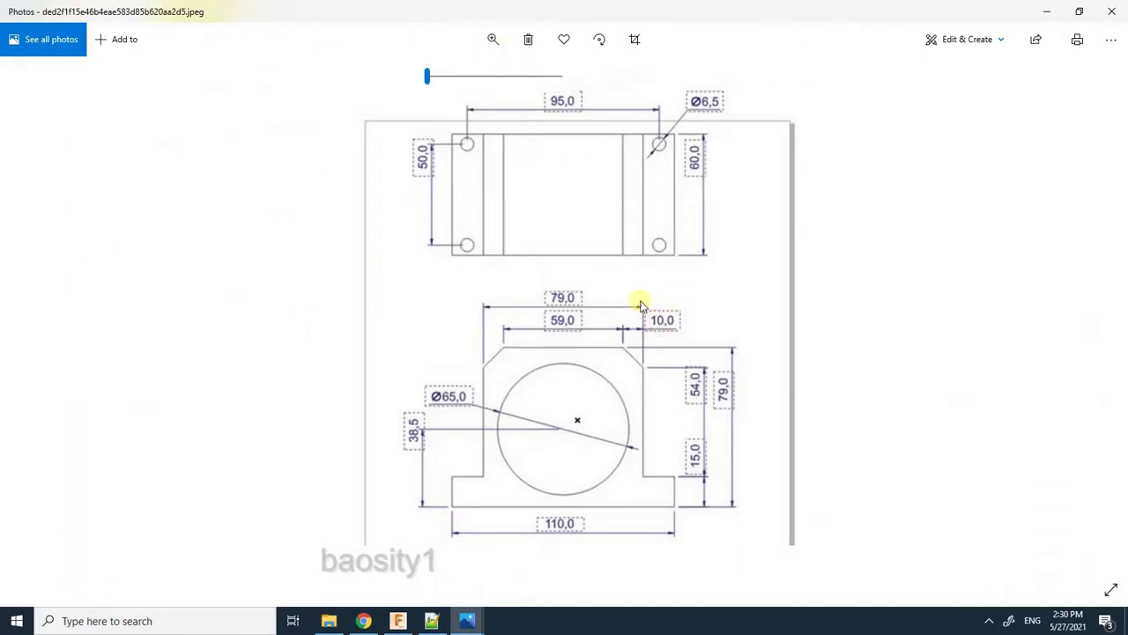
left_click_drag(430, 75, 463, 77)
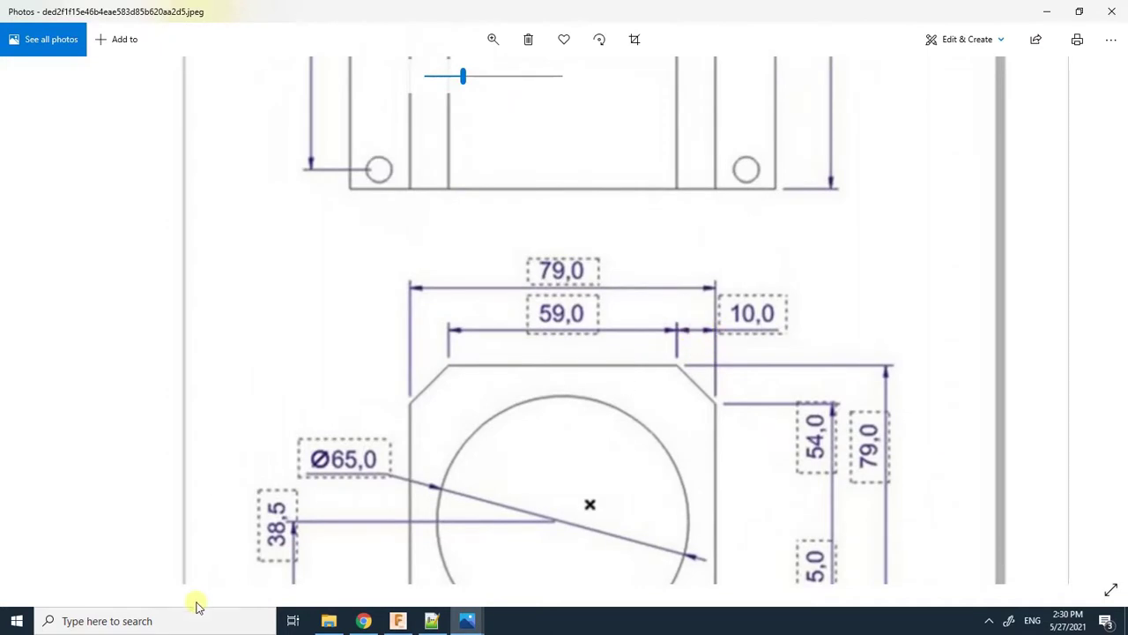
Step: In Fusion 360, sketch a 10 mm by 10 mm rectangle inward from the large square's upper-right corner
left_click(397, 621)
key("r")
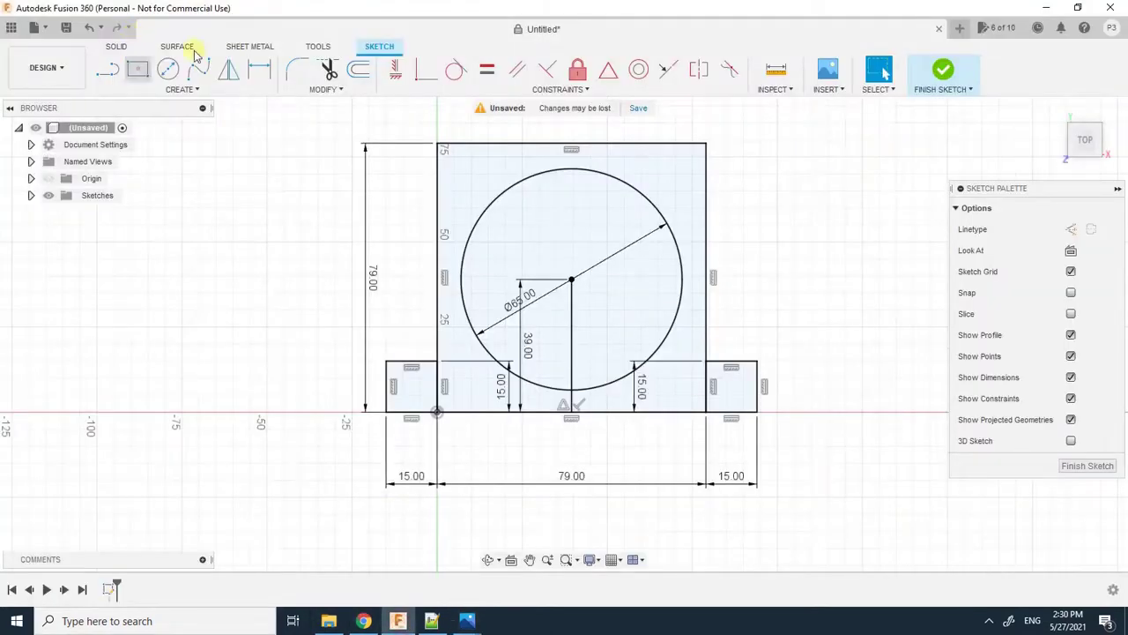
left_click(707, 145)
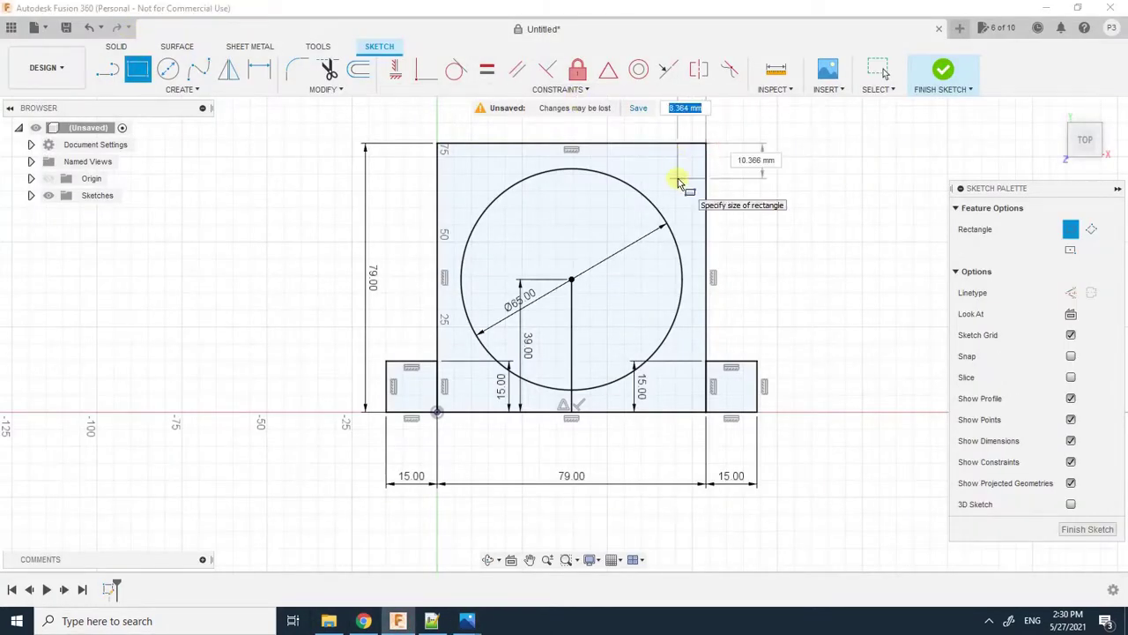
type("10")
key("Tab")
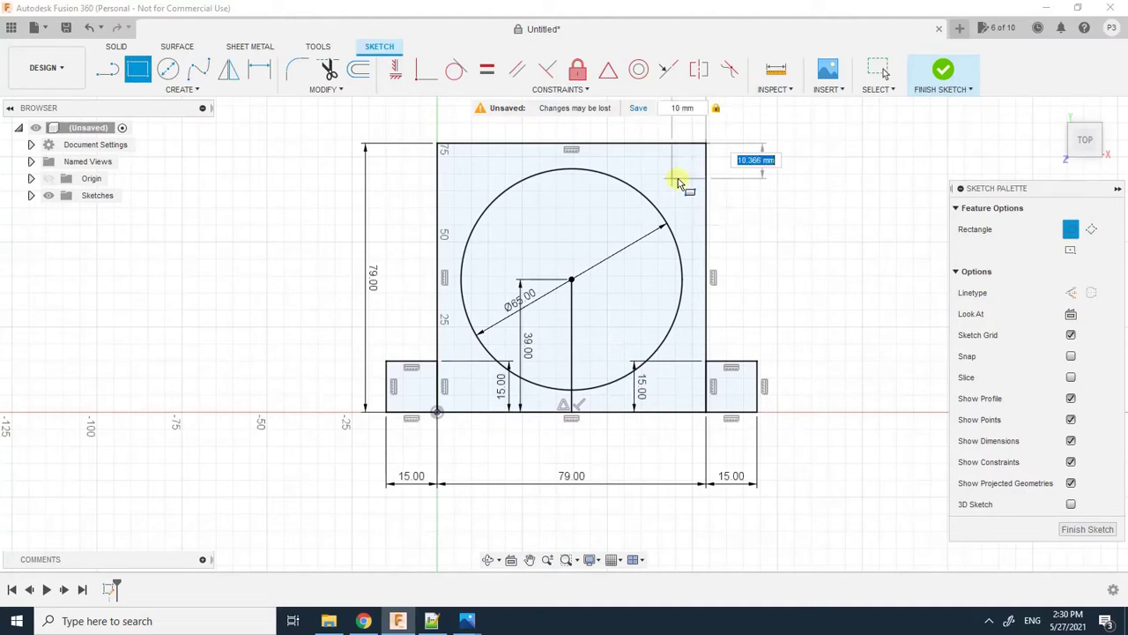
type("10mm")
key("Return")
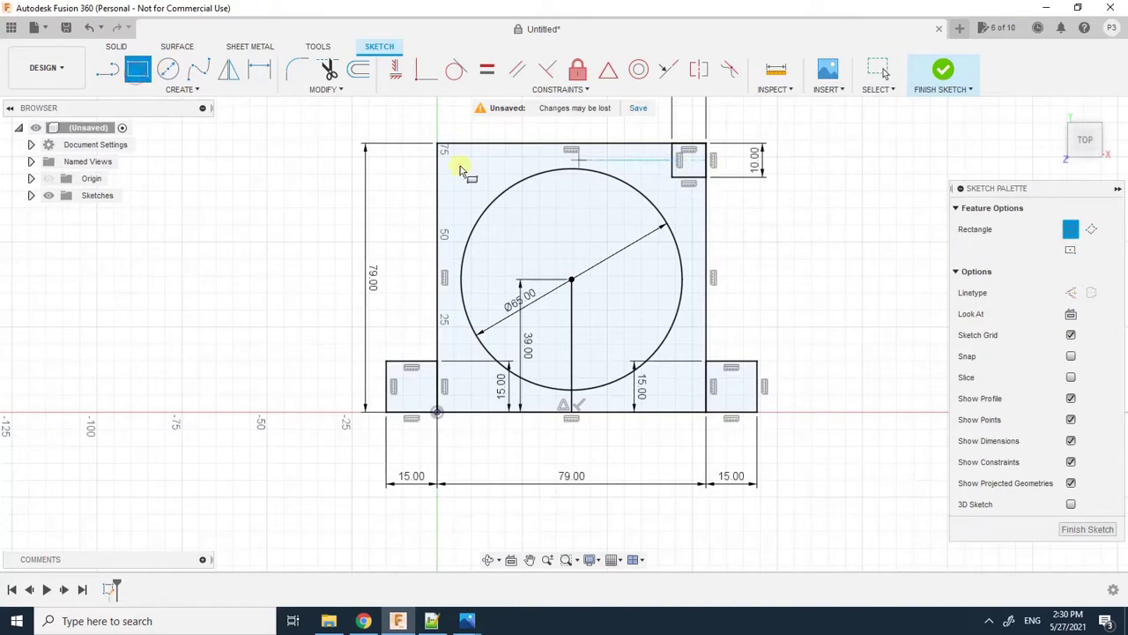
Step: Sketch a matching 10 mm by 10 mm rectangle inward from the large square's upper-left corner
left_click(438, 144)
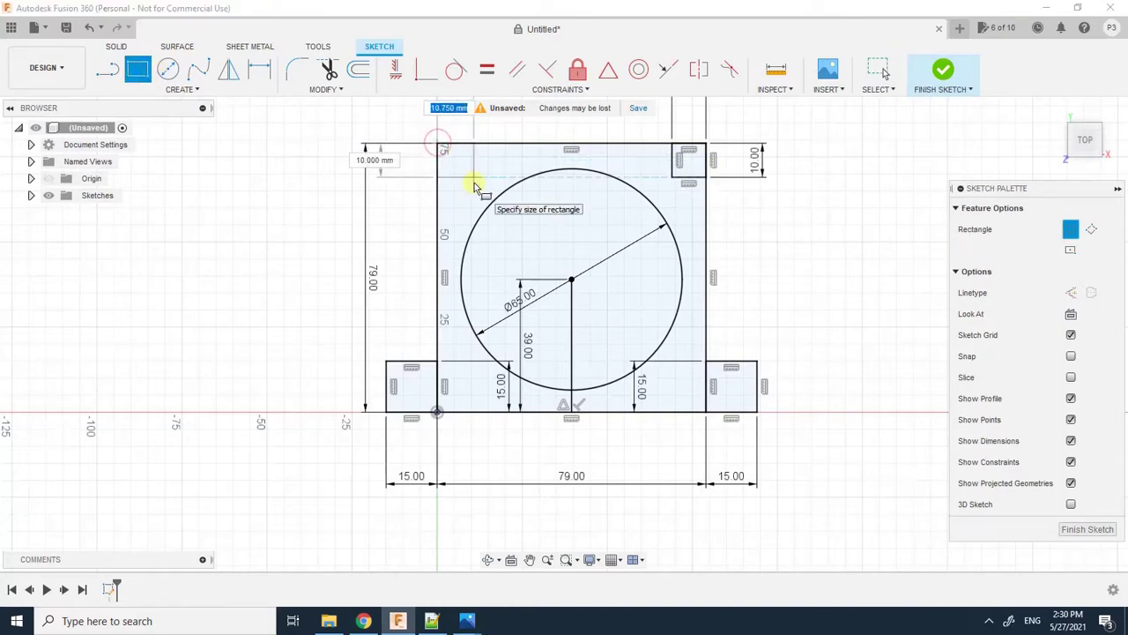
type("109 mm")
key("Tab")
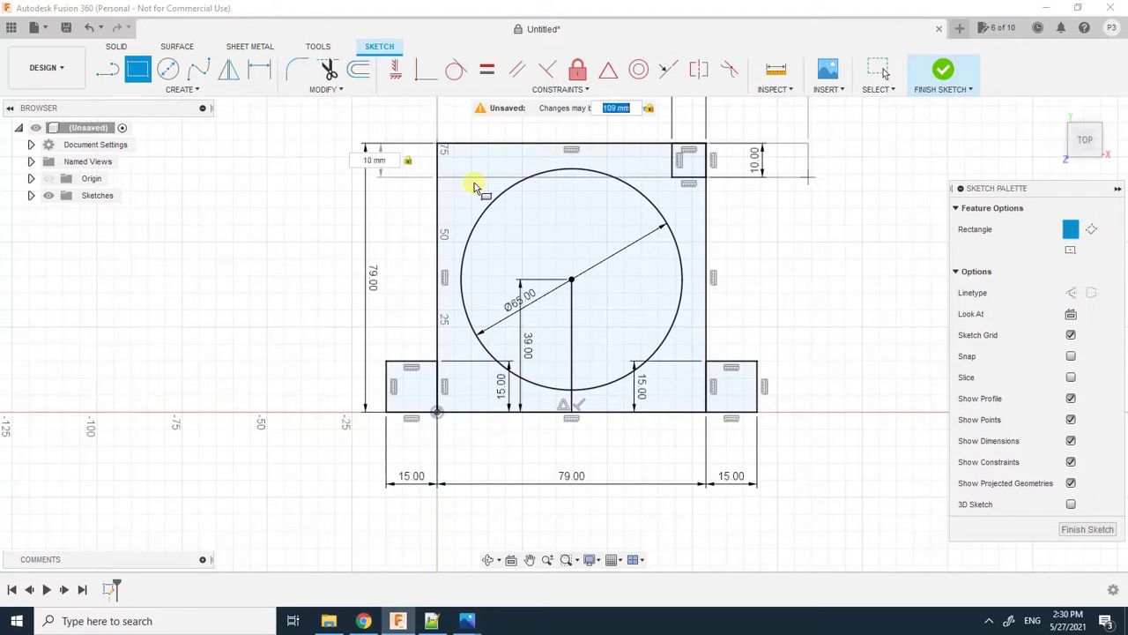
type("10")
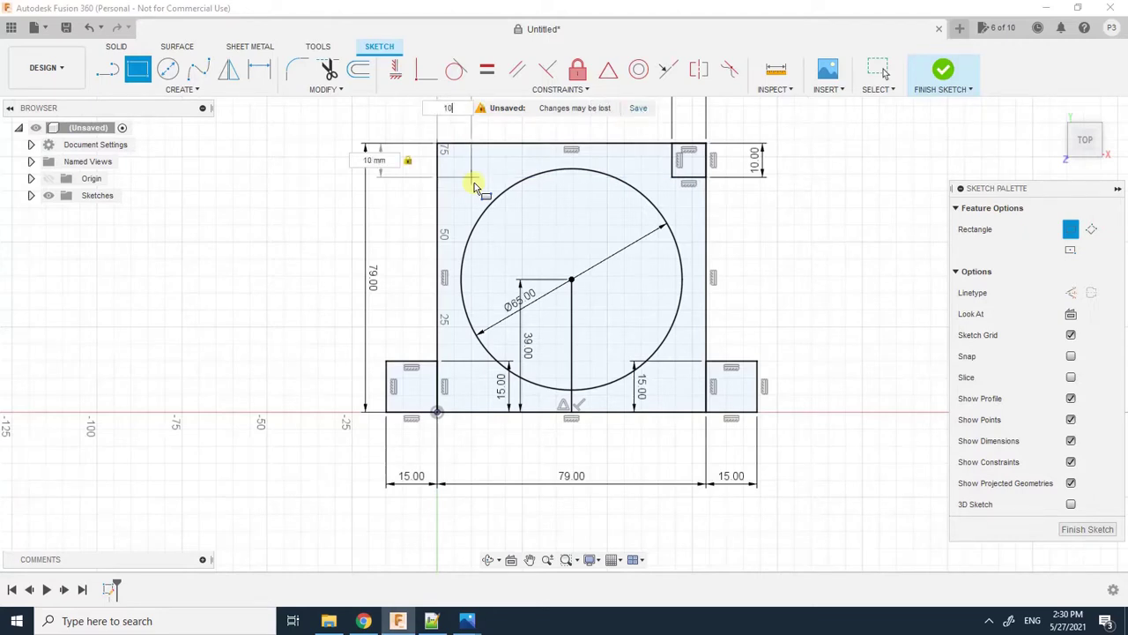
key("Return")
key("Escape")
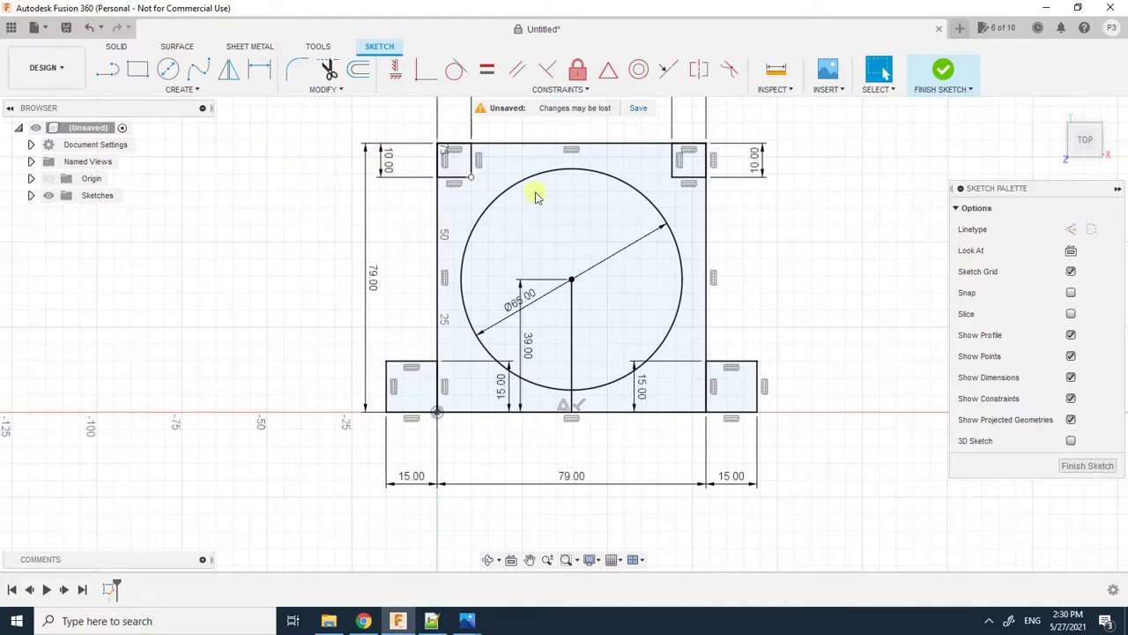
Step: Draw the chamfer diagonals across both 10 mm corner squares, from the large square's top edge to its vertical sides
scroll(775, 242, "up", 3)
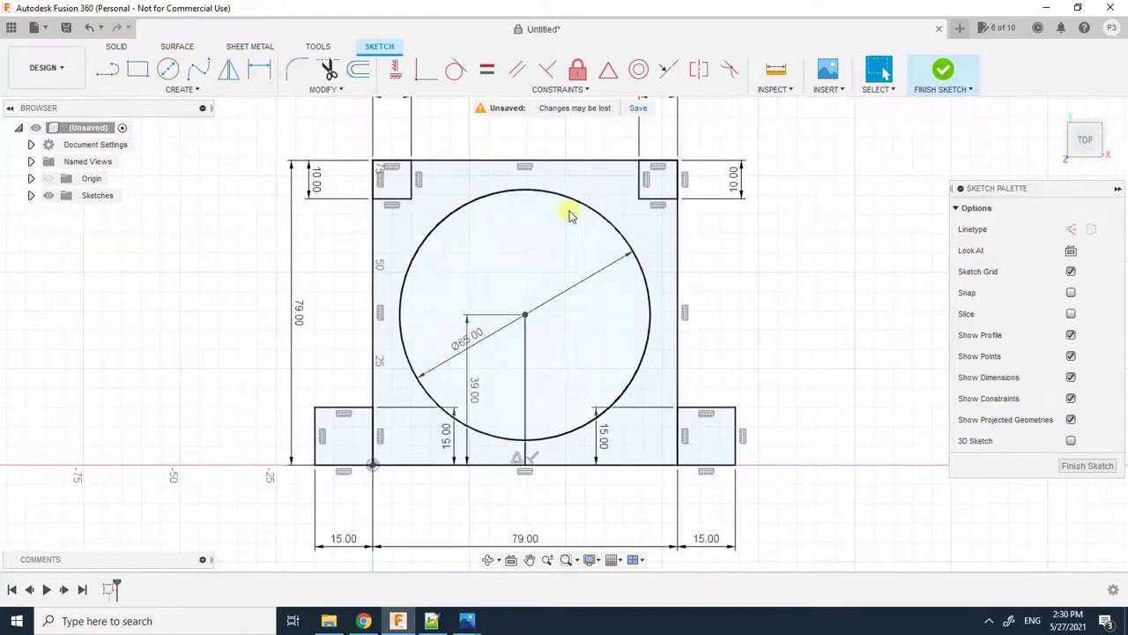
scroll(530, 208, "up", 1)
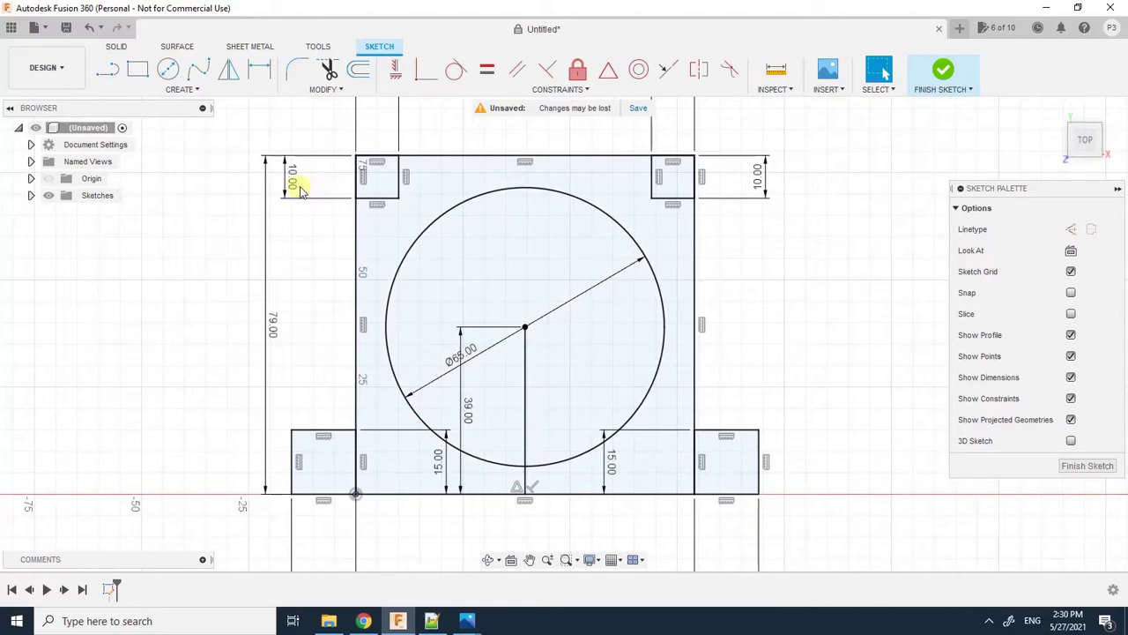
left_click(107, 68)
left_click(397, 156)
left_click(357, 195)
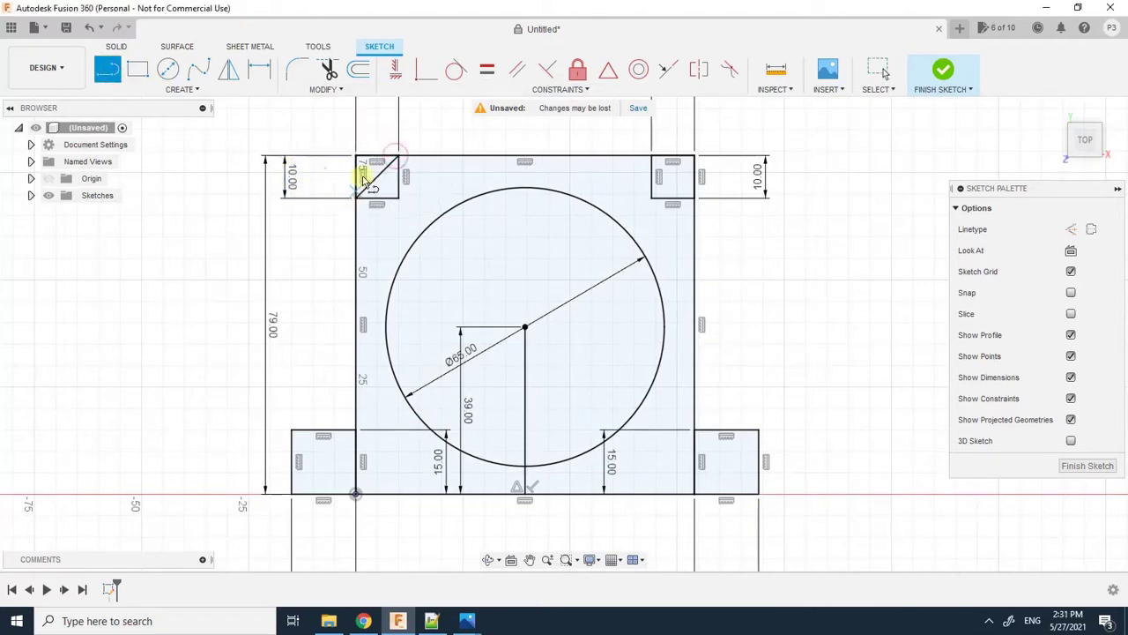
left_click(652, 157)
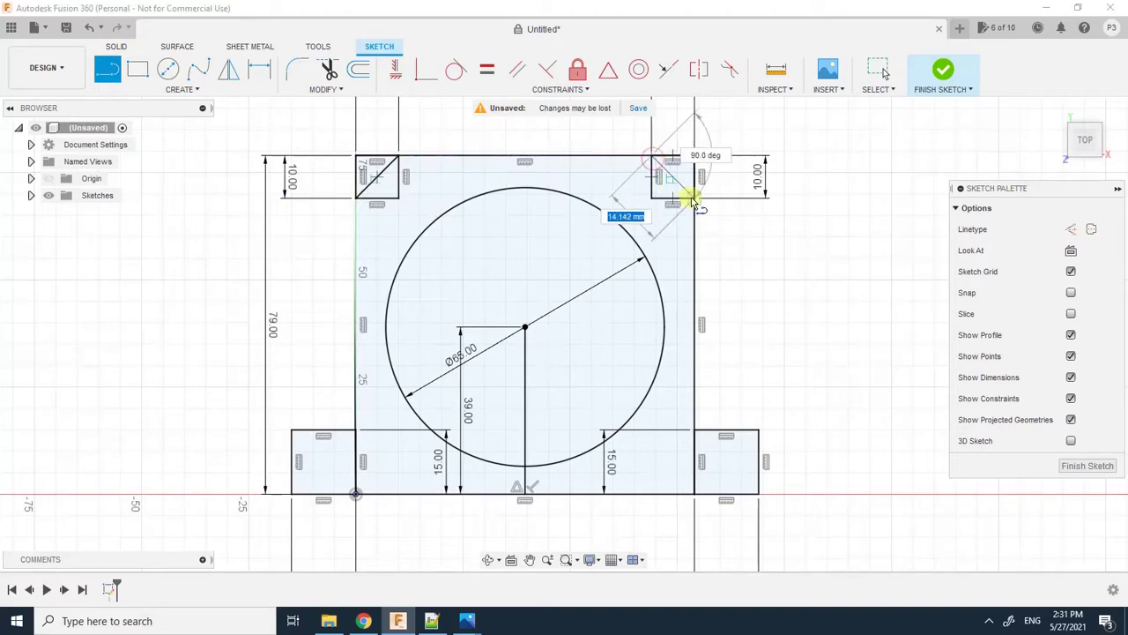
left_click(694, 199)
Step: Check the clamping slot position in the Chrome drawing and, in Fusion 360, draw a 15 mm line down from the large square's upper-right corner
left_click(363, 621)
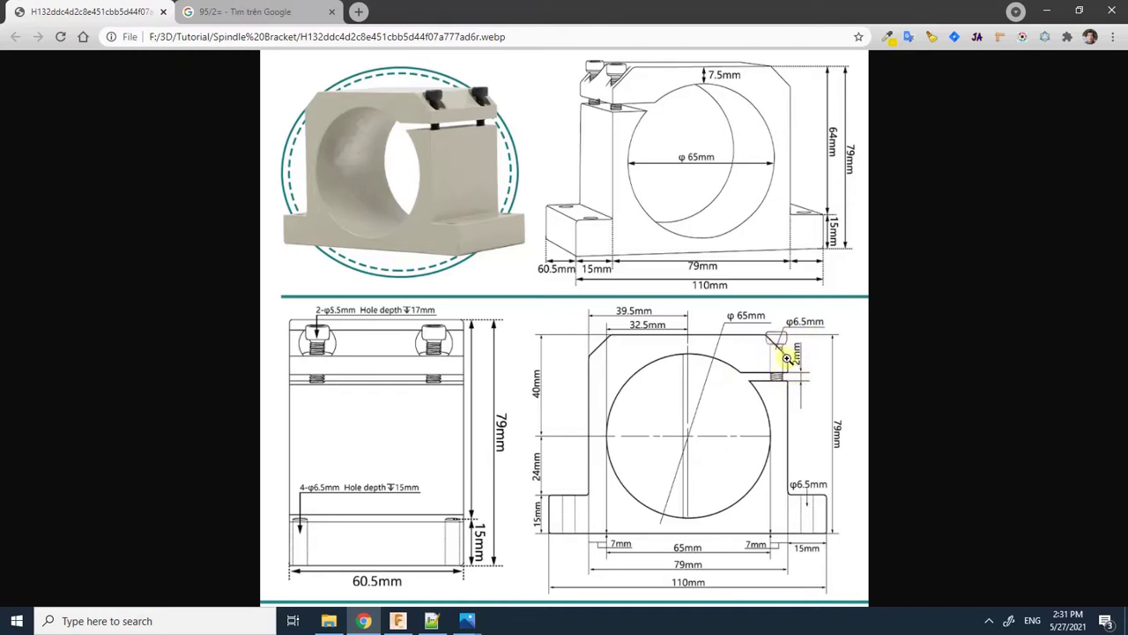
left_click(398, 620)
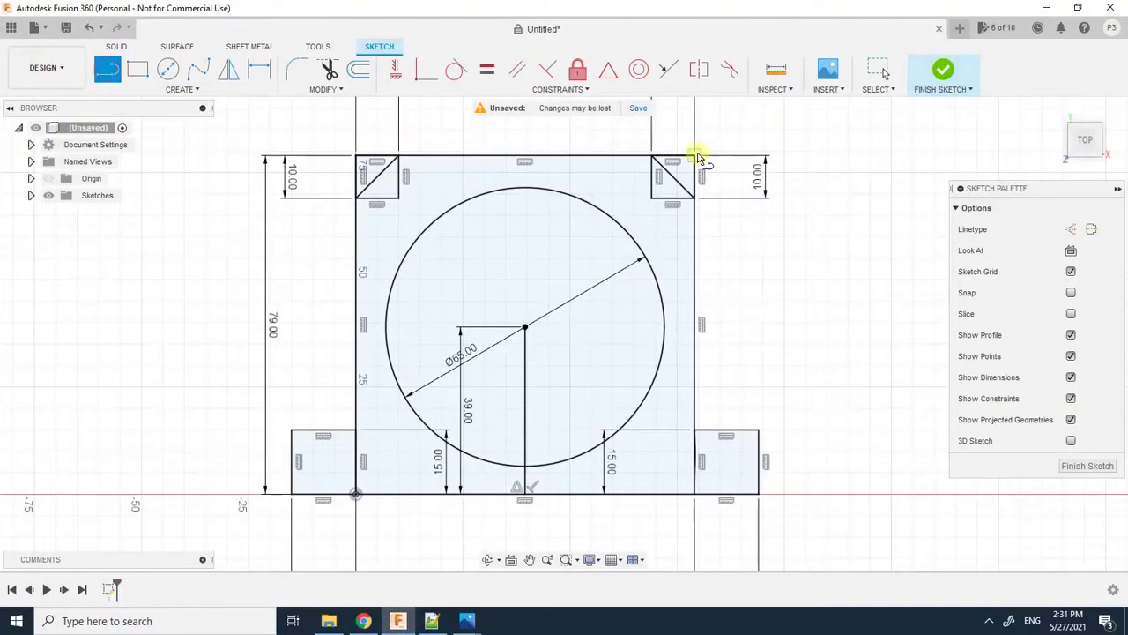
left_click(694, 157)
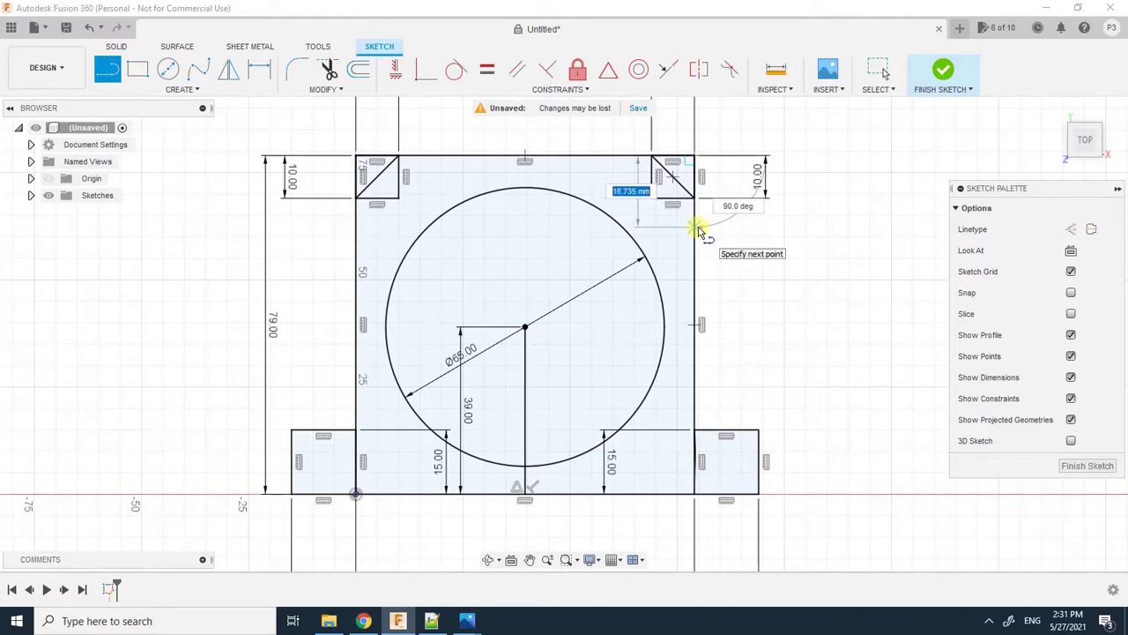
type("m")
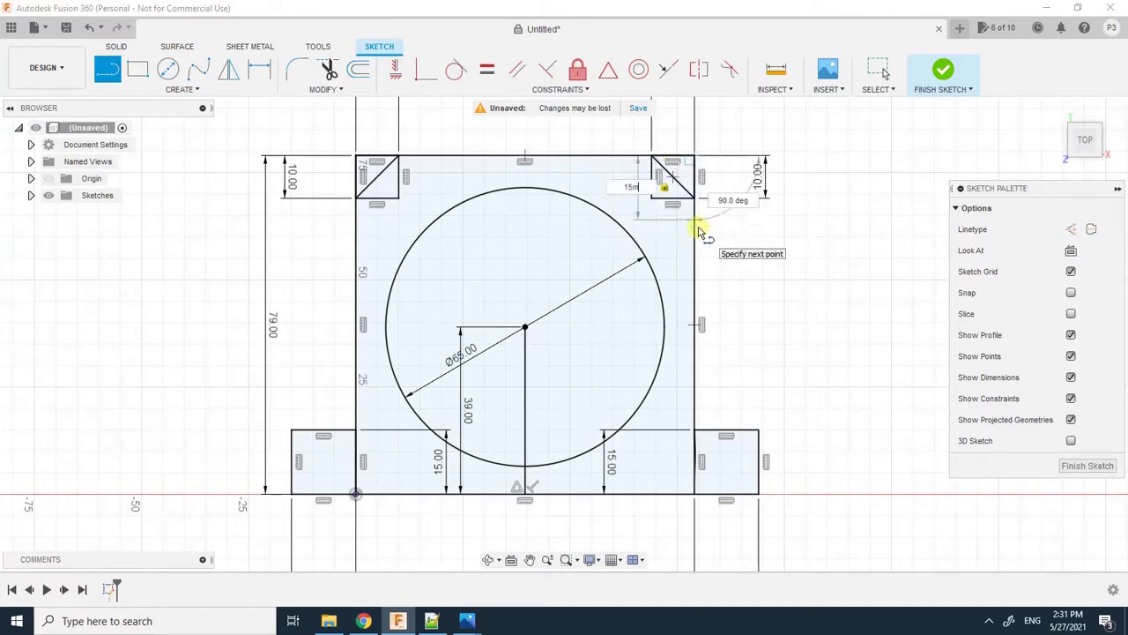
type("m")
key("Return")
key("Escape")
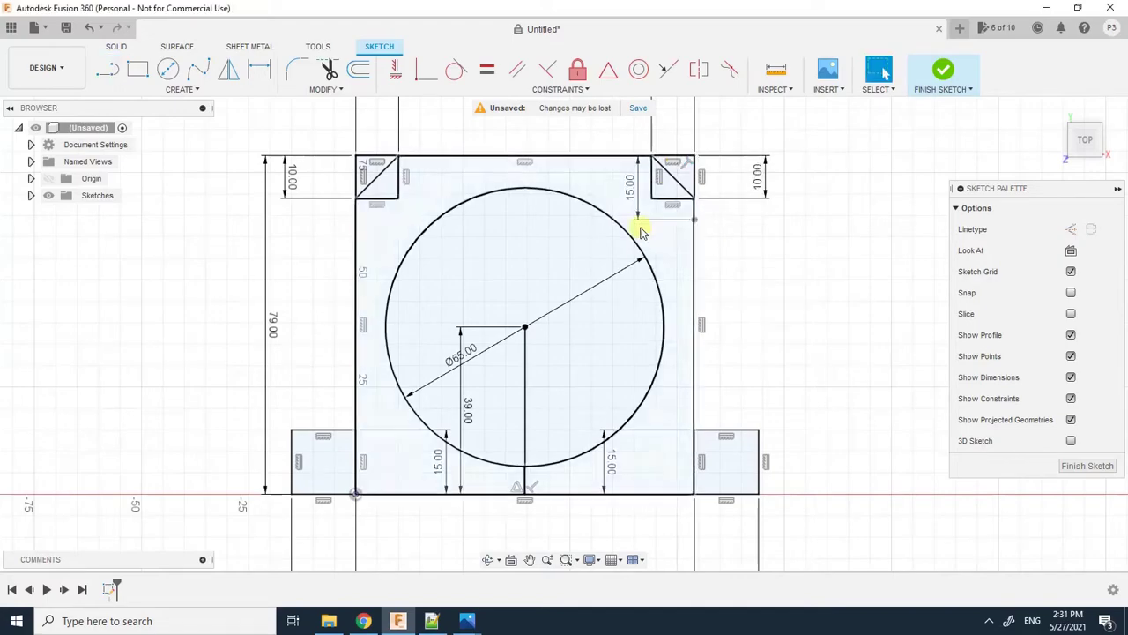
Step: Recheck the slot in the Chrome drawing and, in Fusion 360, draw a horizontal line about 25 mm long from the 15 mm line's lower end into the circle
left_click(363, 620)
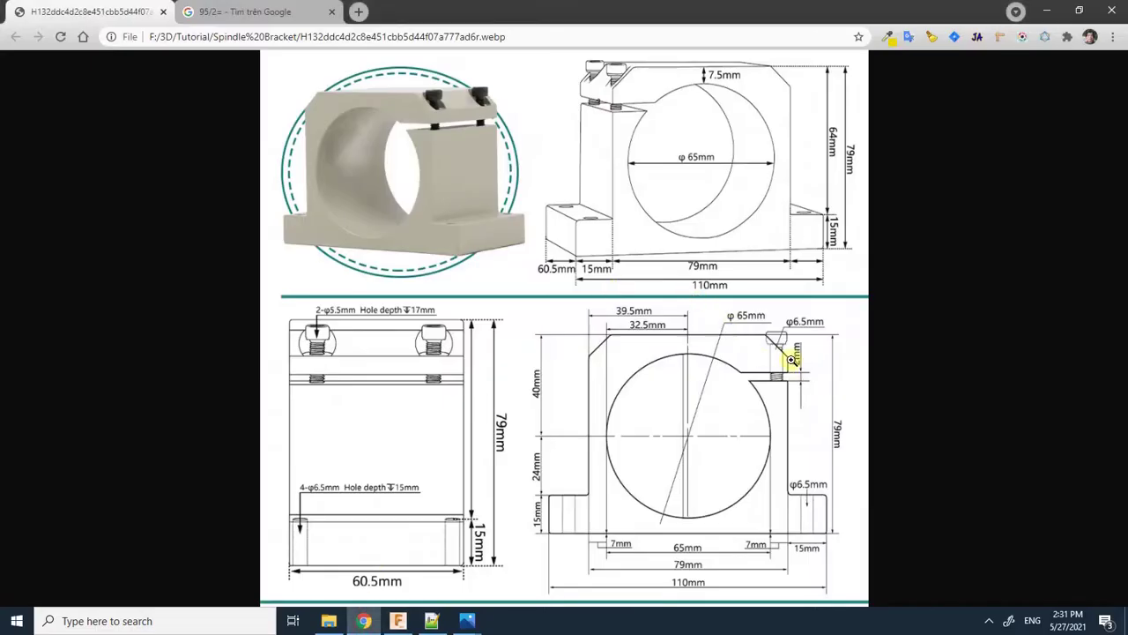
left_click(397, 622)
left_click(107, 69)
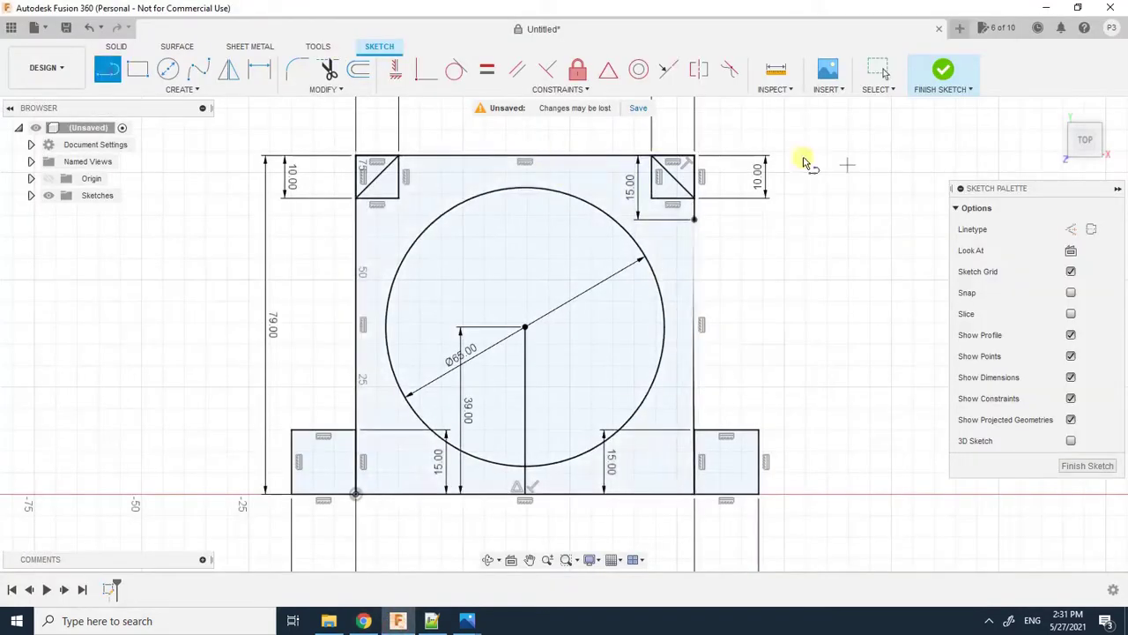
left_click_drag(695, 219, 589, 229)
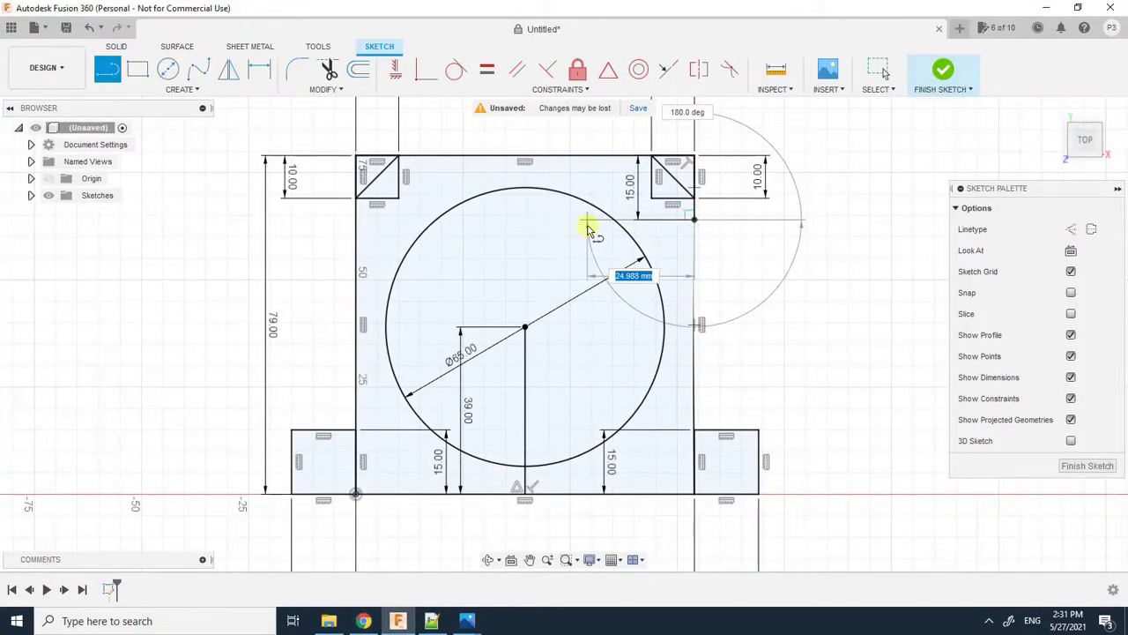
left_click(588, 228)
key("Escape")
Step: Draw a 2 mm line down the square's right side from the slot's upper line, and a parallel lower slot line from its end into the circle
left_click(107, 69)
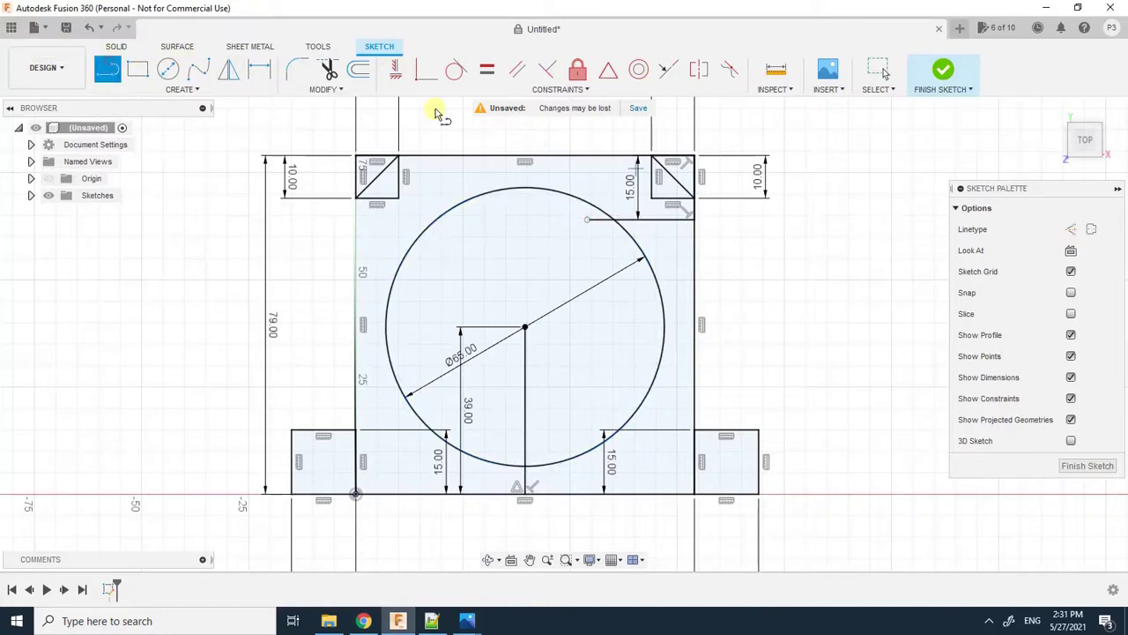
left_click(693, 221)
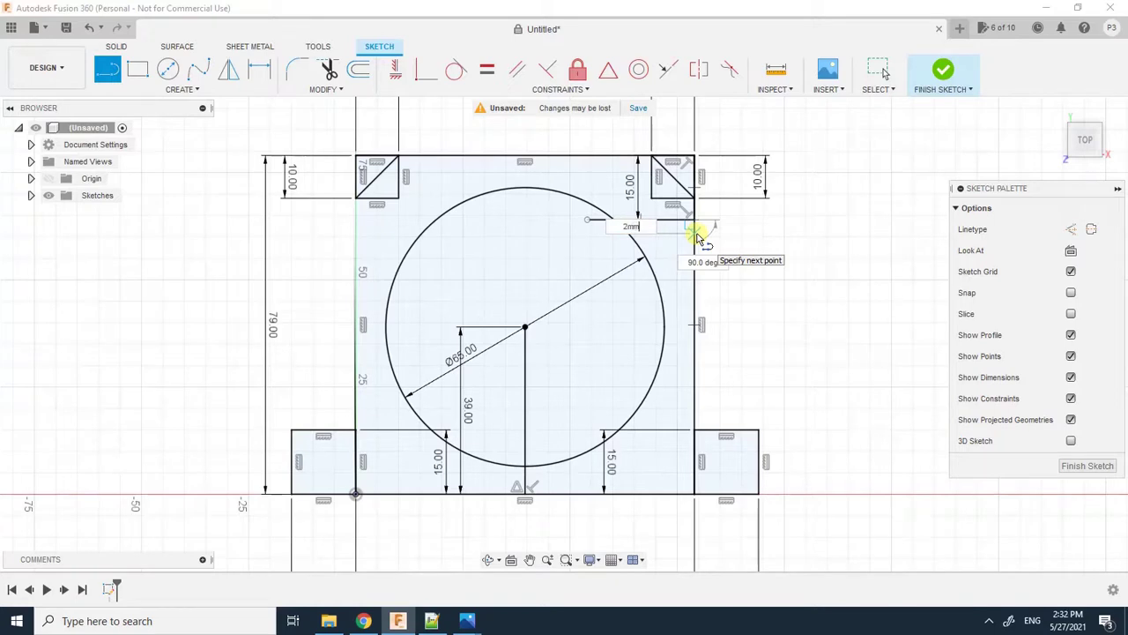
key("Return")
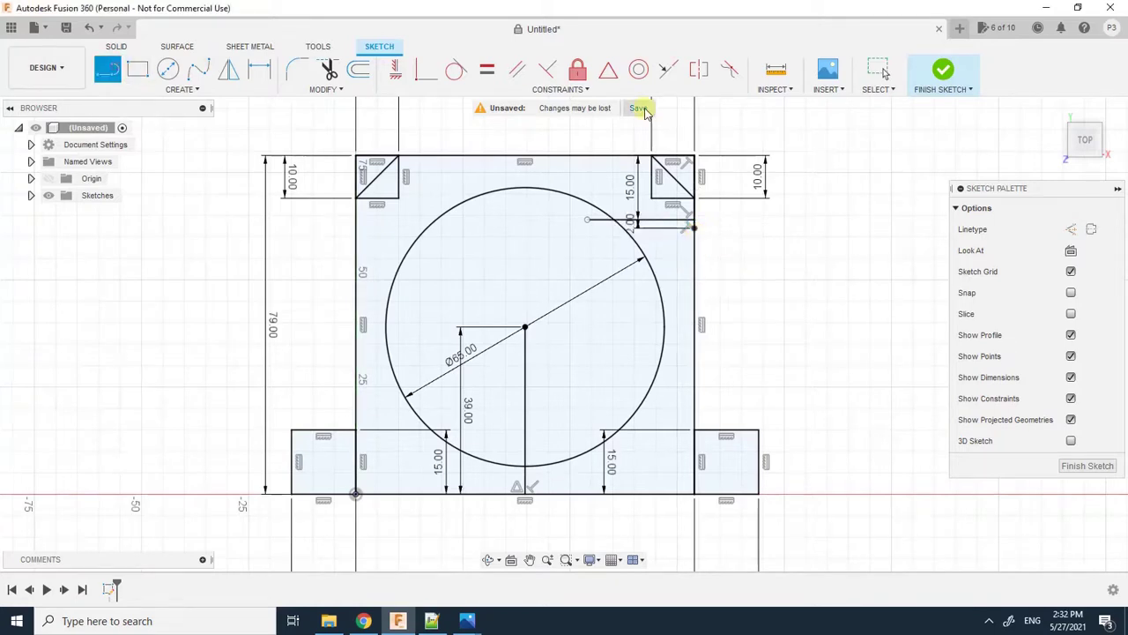
left_click(695, 228)
left_click(596, 230)
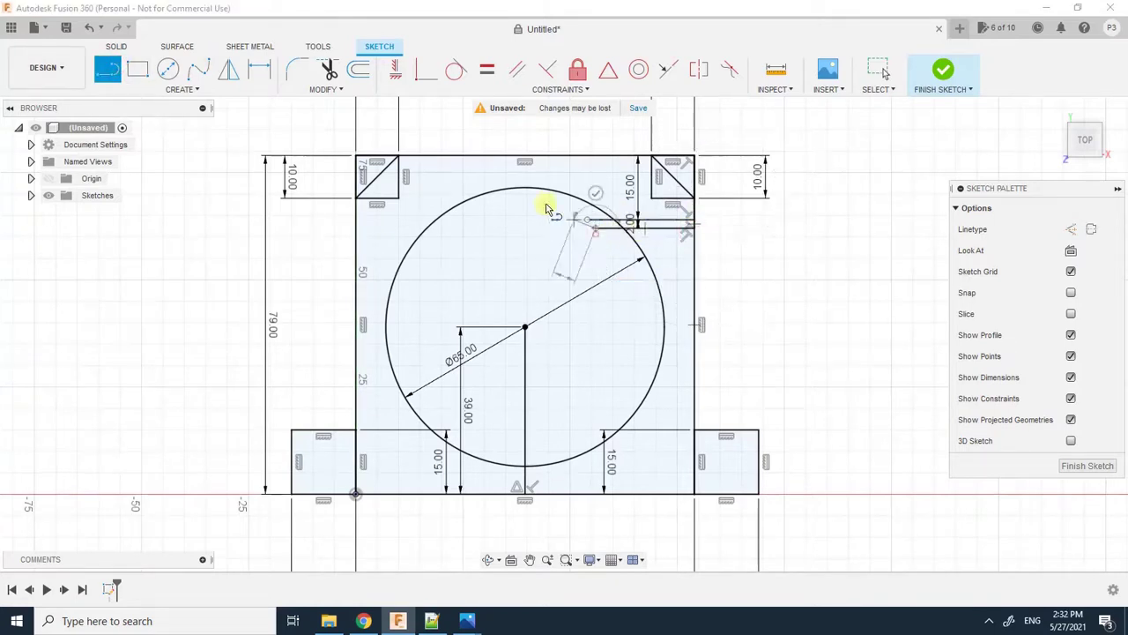
key("Escape")
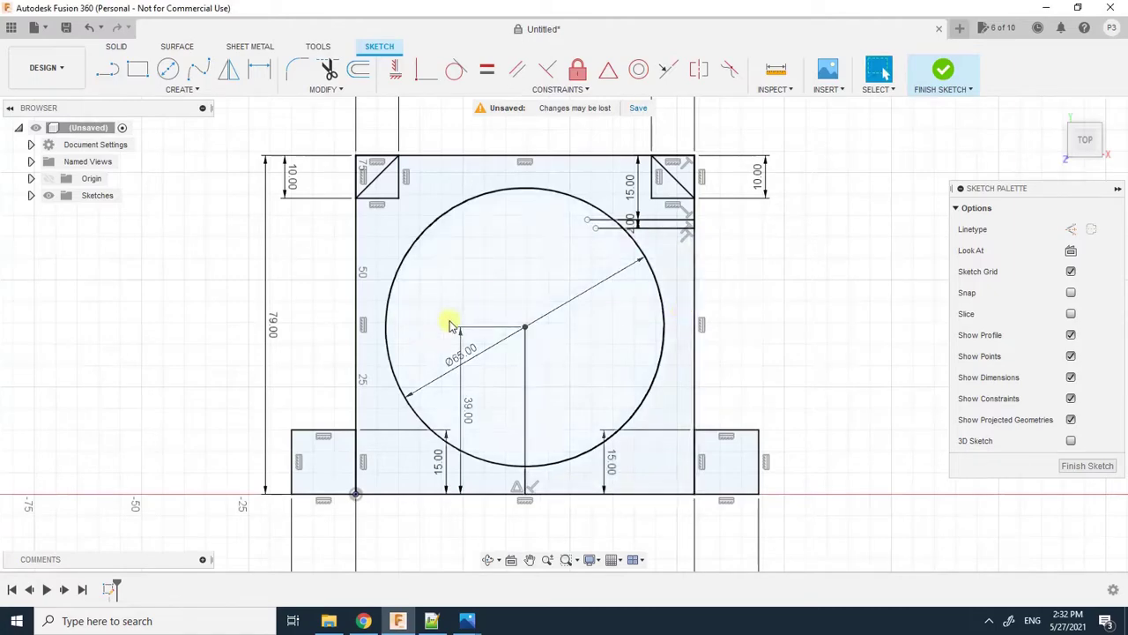
Step: Check the completed front-profile sketch at an angle and finish it
left_click(487, 561)
mouse_move(582, 383)
left_mouse_down()
mouse_move(581, 365)
mouse_move(496, 277)
mouse_move(530, 436)
mouse_move(444, 438)
mouse_move(486, 360)
mouse_move(467, 368)
mouse_move(446, 403)
mouse_move(499, 373)
mouse_move(468, 382)
left_mouse_up()
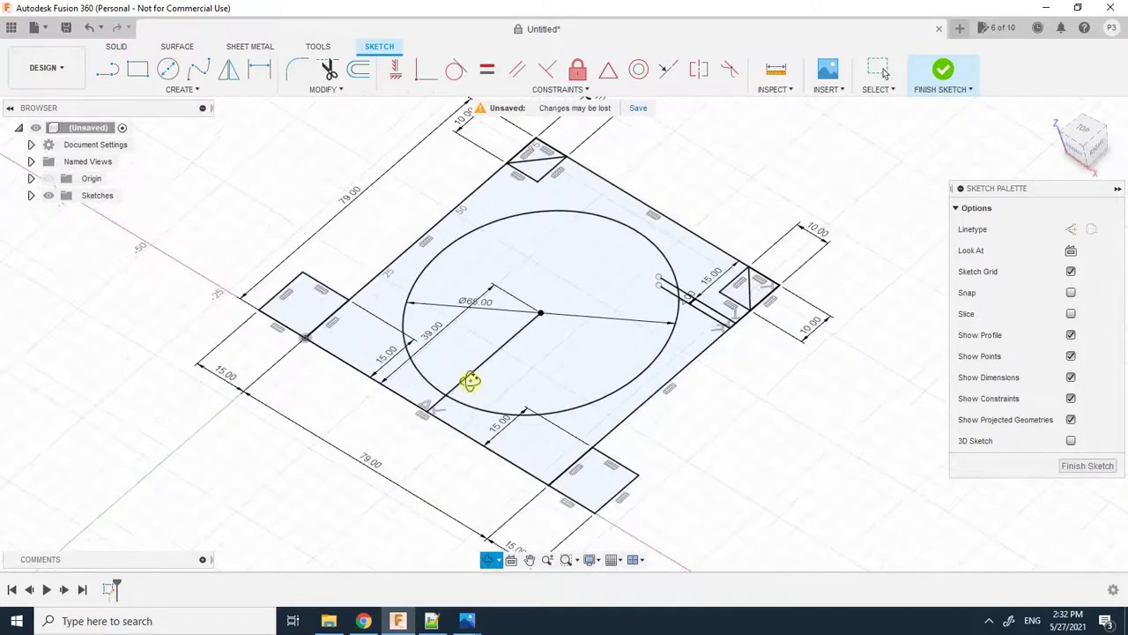
scroll(613, 247, "down", 2)
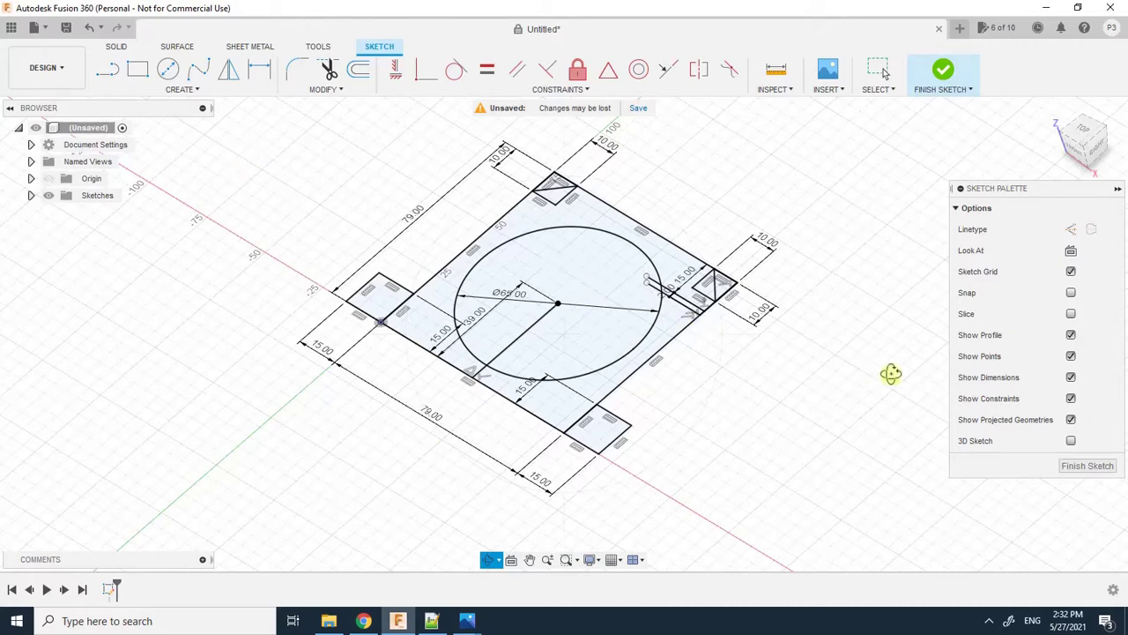
left_click(1088, 467)
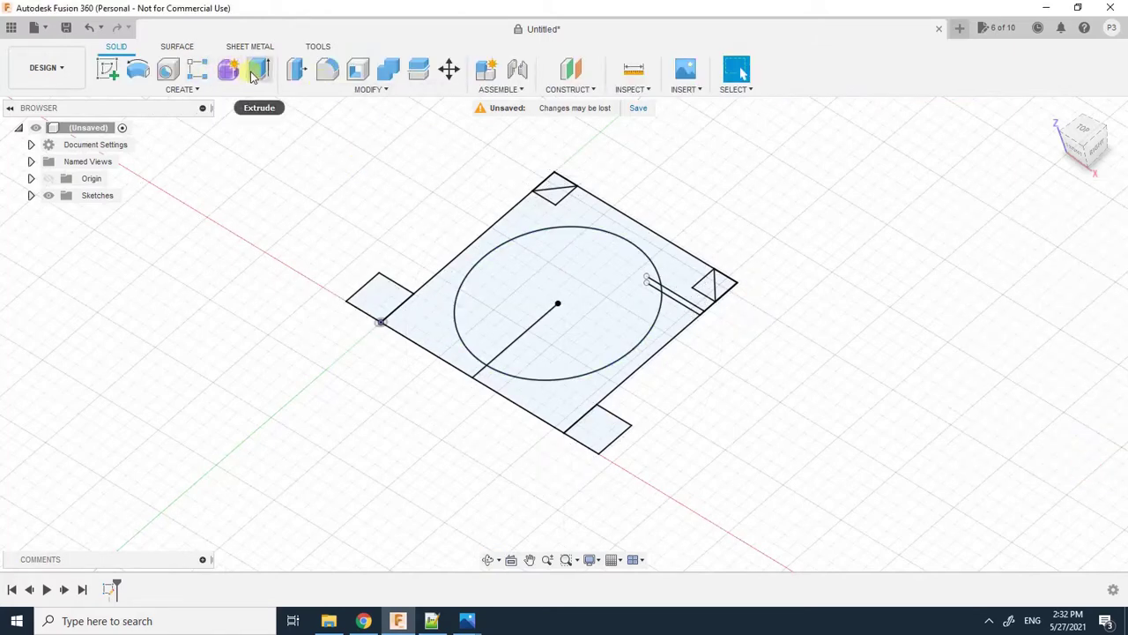
Step: Extrude the bracket body and both feet 60 mm as a new body, leaving out the bore, clamping slot and outer corner triangles
left_click(257, 70)
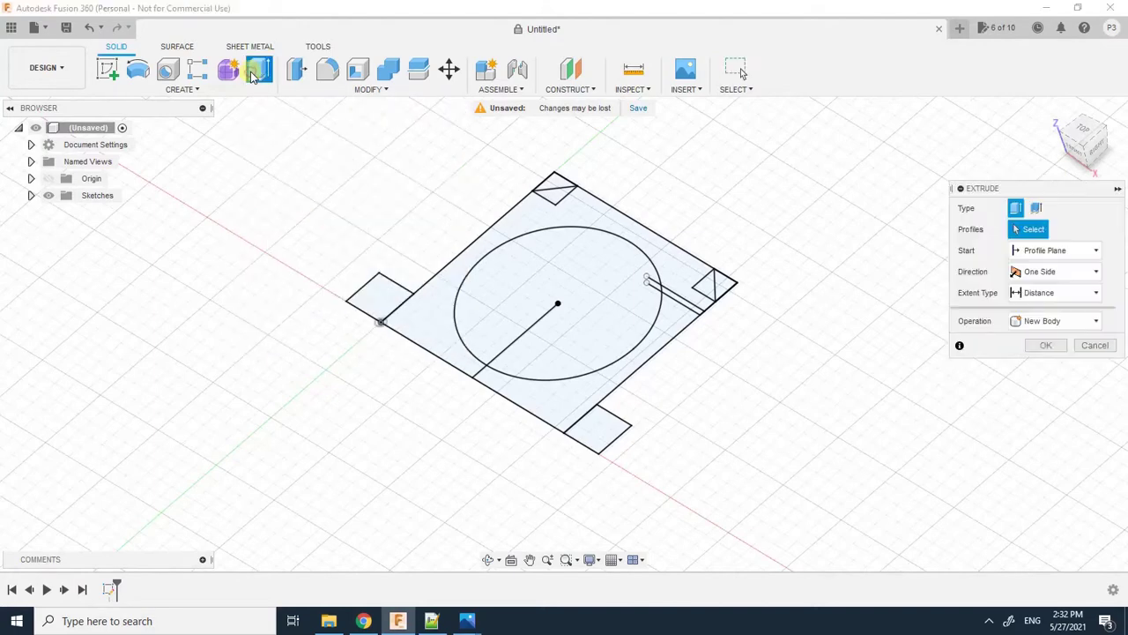
scroll(462, 223, "up", 3)
scroll(359, 274, "down", 1)
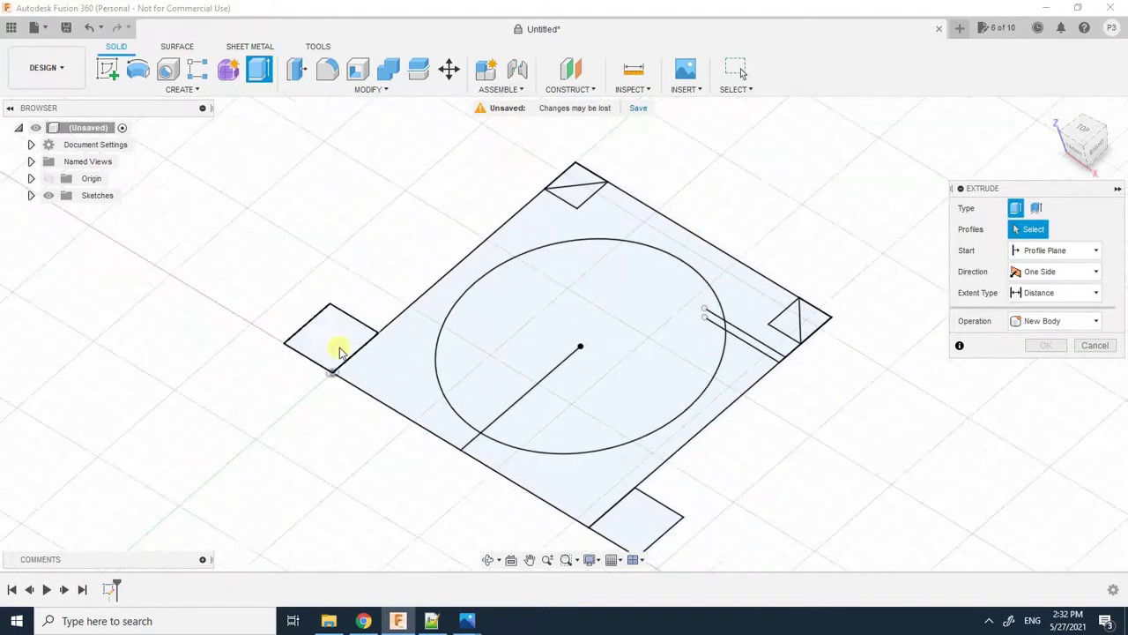
left_click(340, 351)
left_click(575, 187)
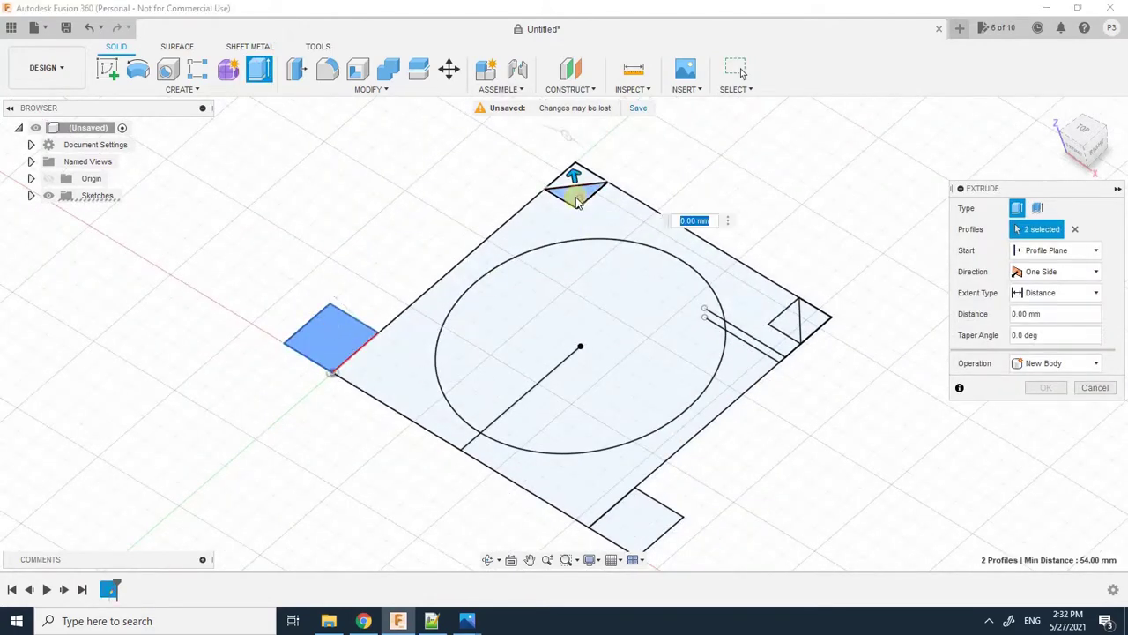
left_click(550, 237)
left_click(808, 323)
left_click(745, 361)
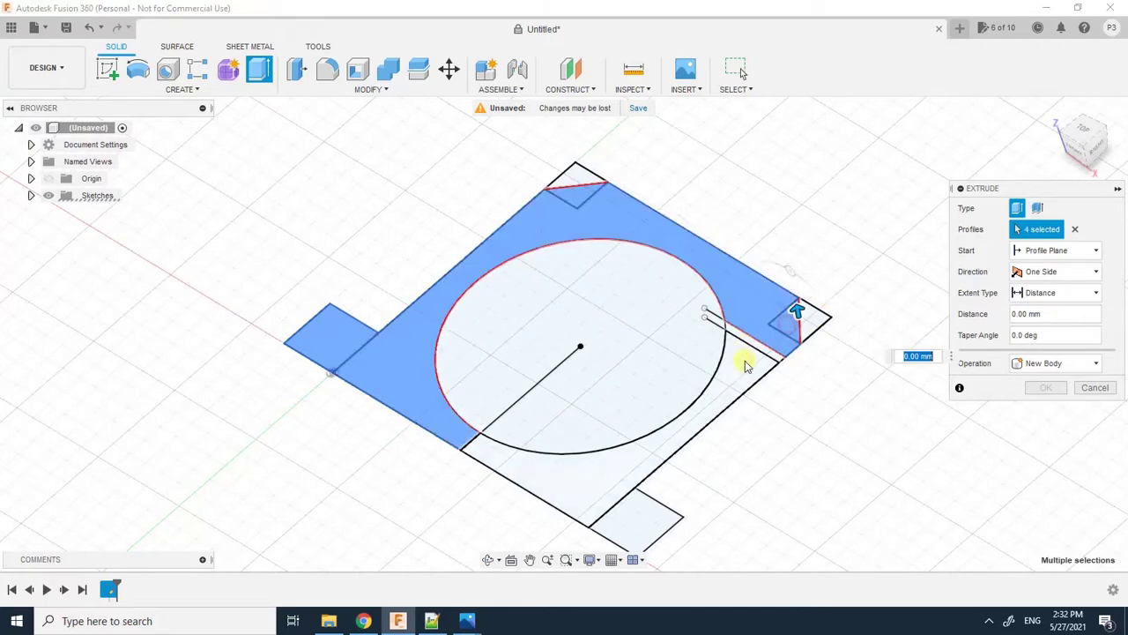
left_click(626, 531)
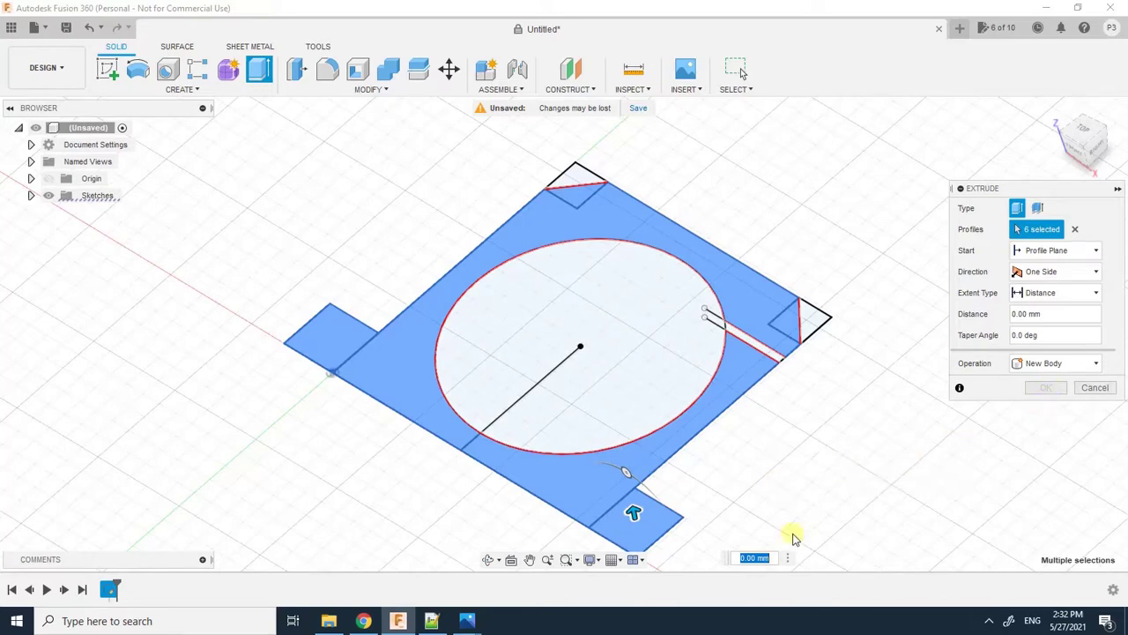
left_click(363, 621)
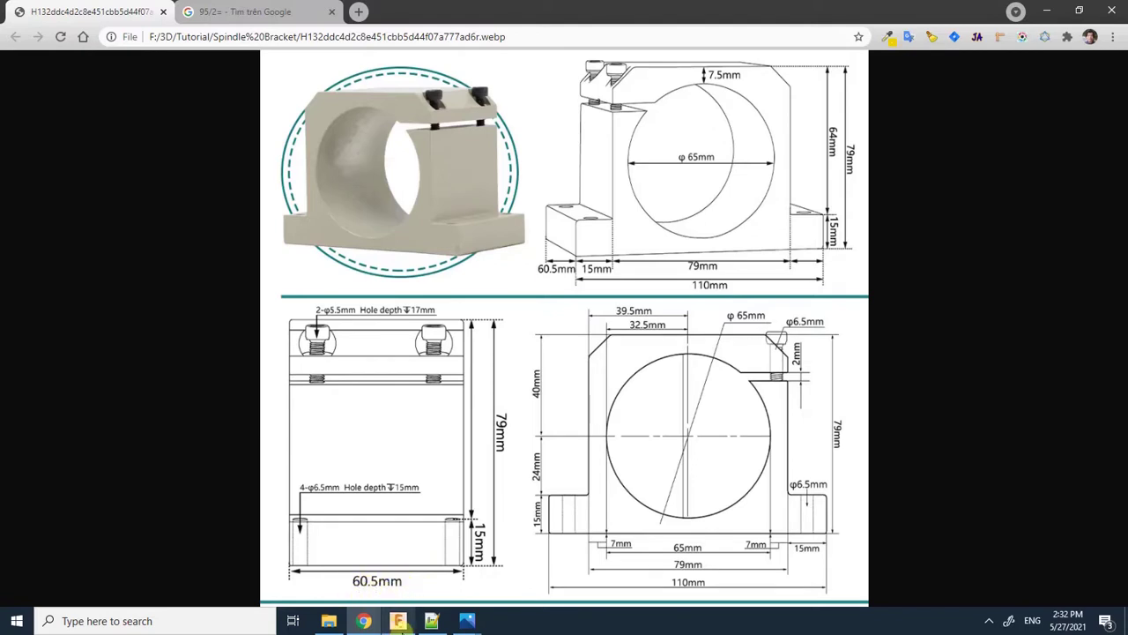
left_click(398, 621)
type("60mm")
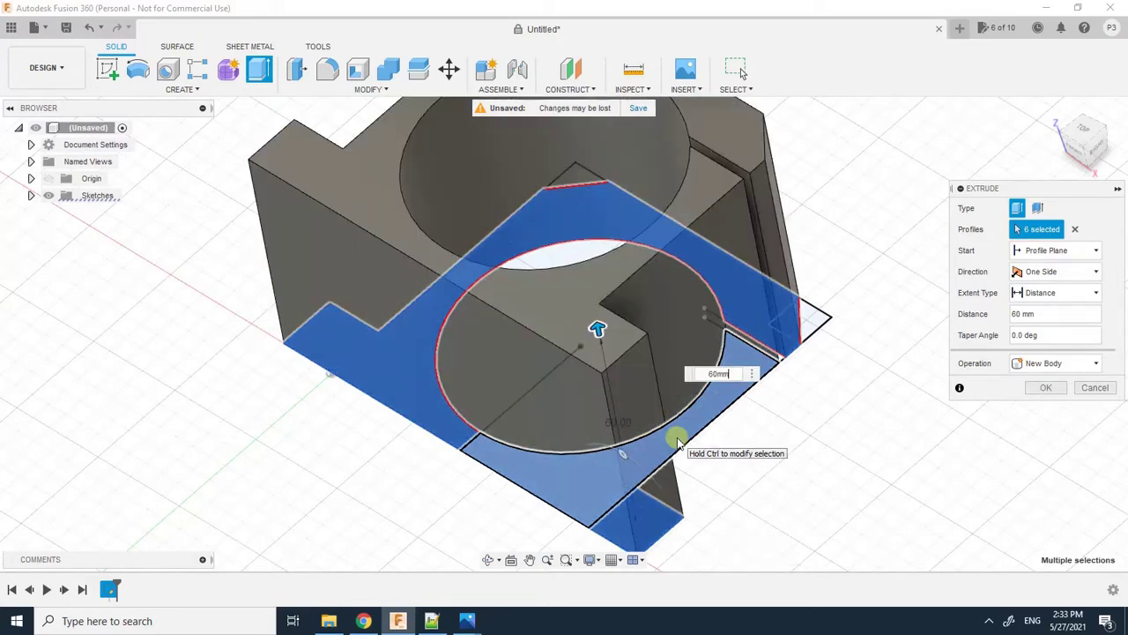
key("Return")
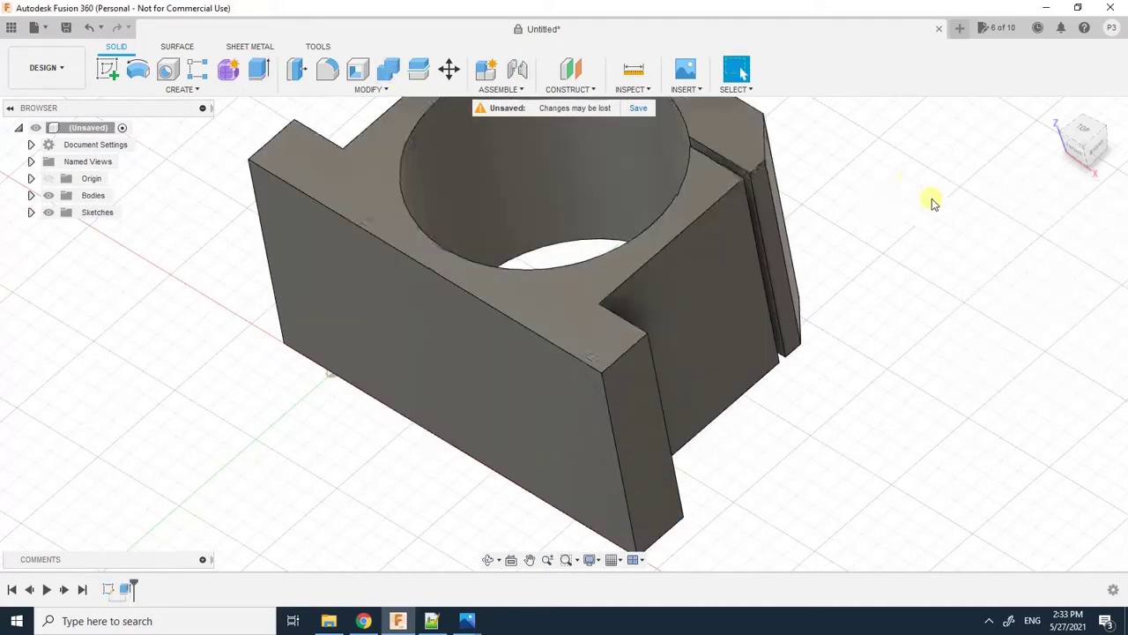
Step: Inspect the extruded bracket from its base side and check the mounting-hole layout in the Photos drawing
middle_click_drag(932, 202, 730, 378, "shift")
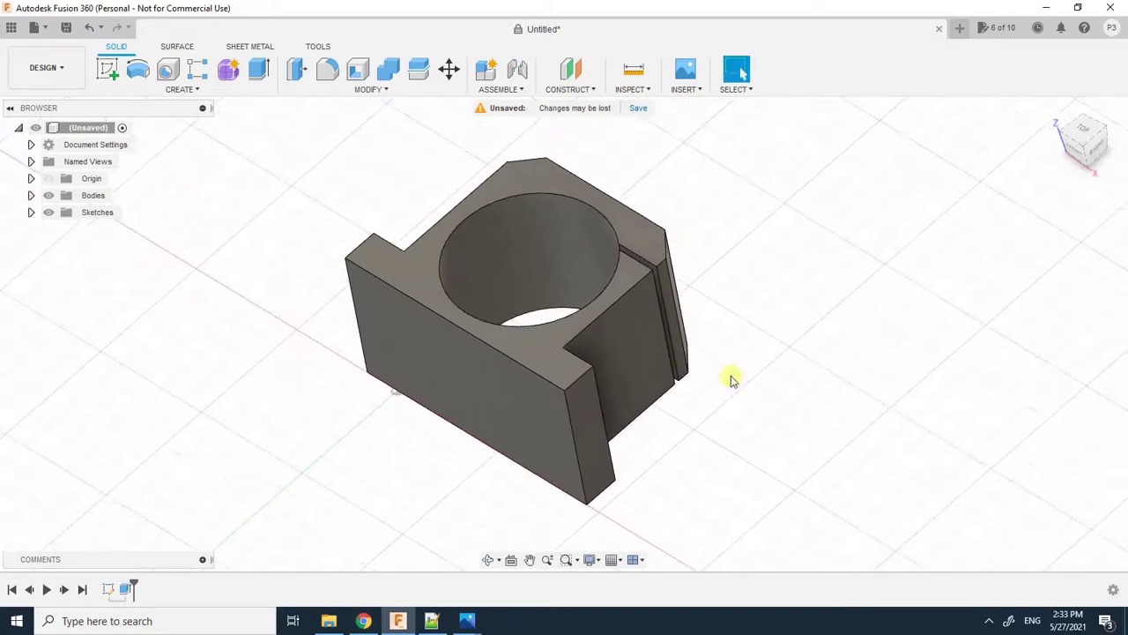
left_click(490, 558)
left_click_drag(559, 446, 573, 328)
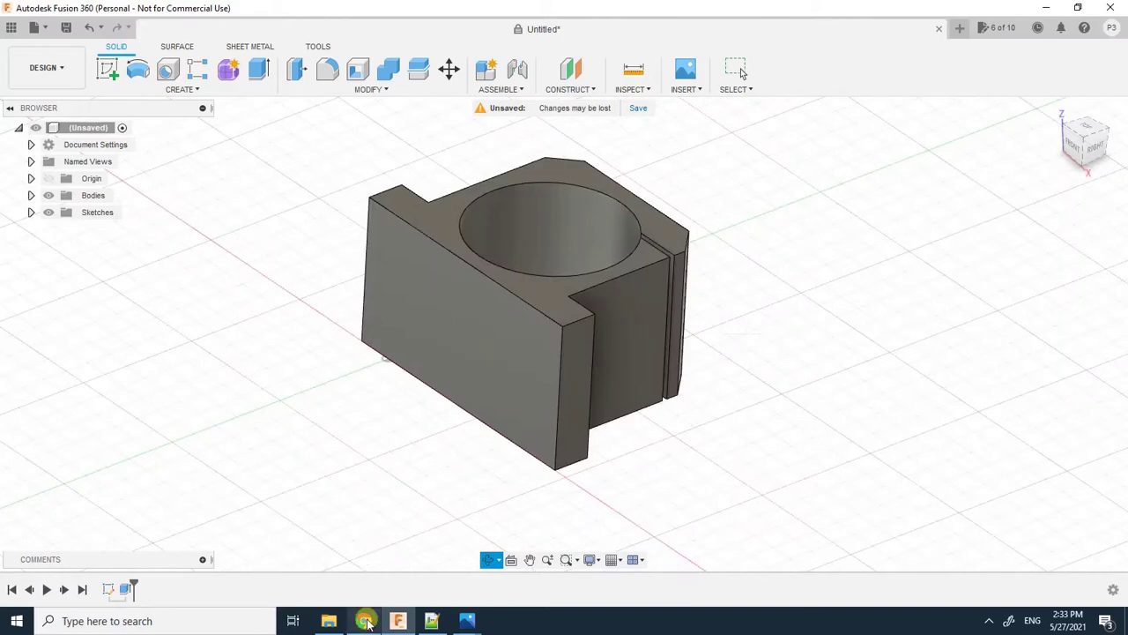
mouse_move(467, 620)
left_click(328, 531)
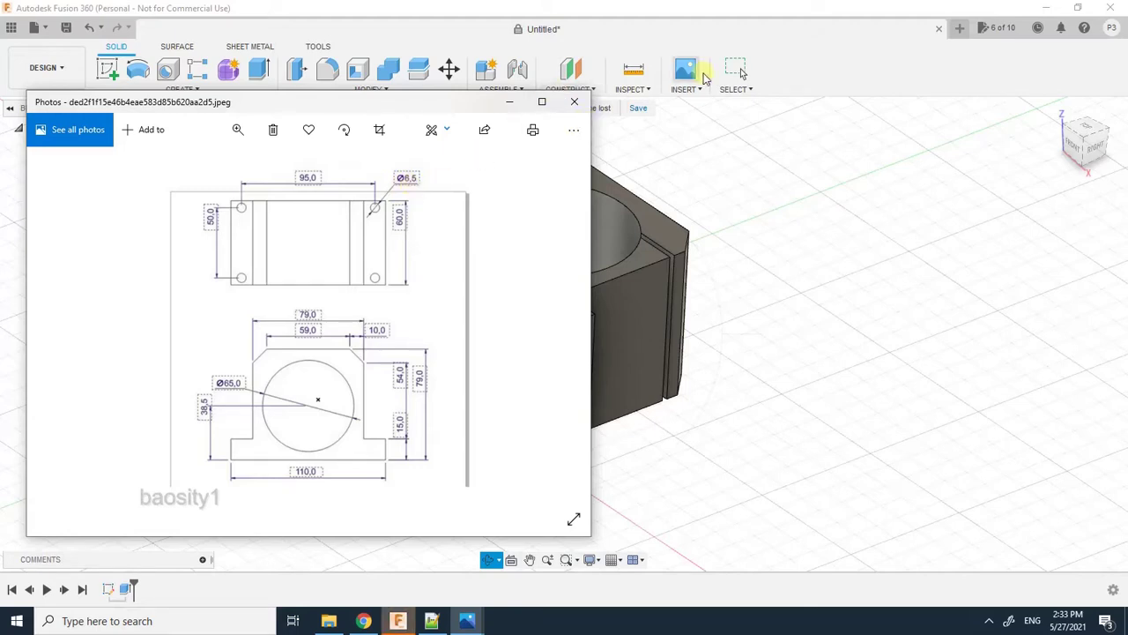
left_click(542, 102)
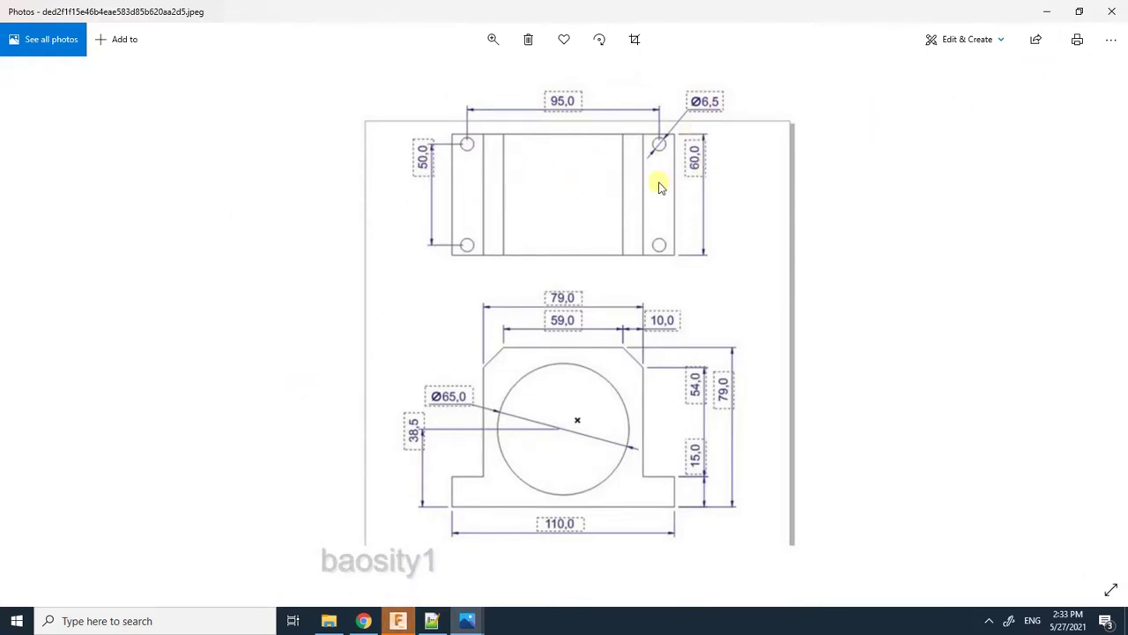
left_click(1049, 13)
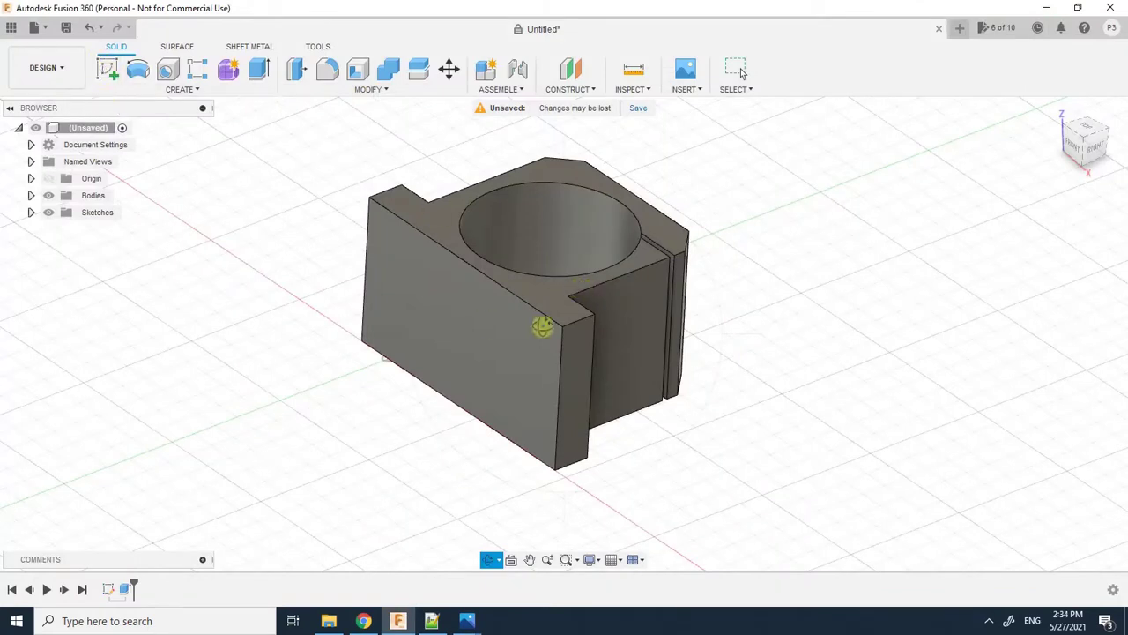
Step: In Fusion 360, start a new sketch on the bracket's flat base face with the Line tool
left_click(107, 76)
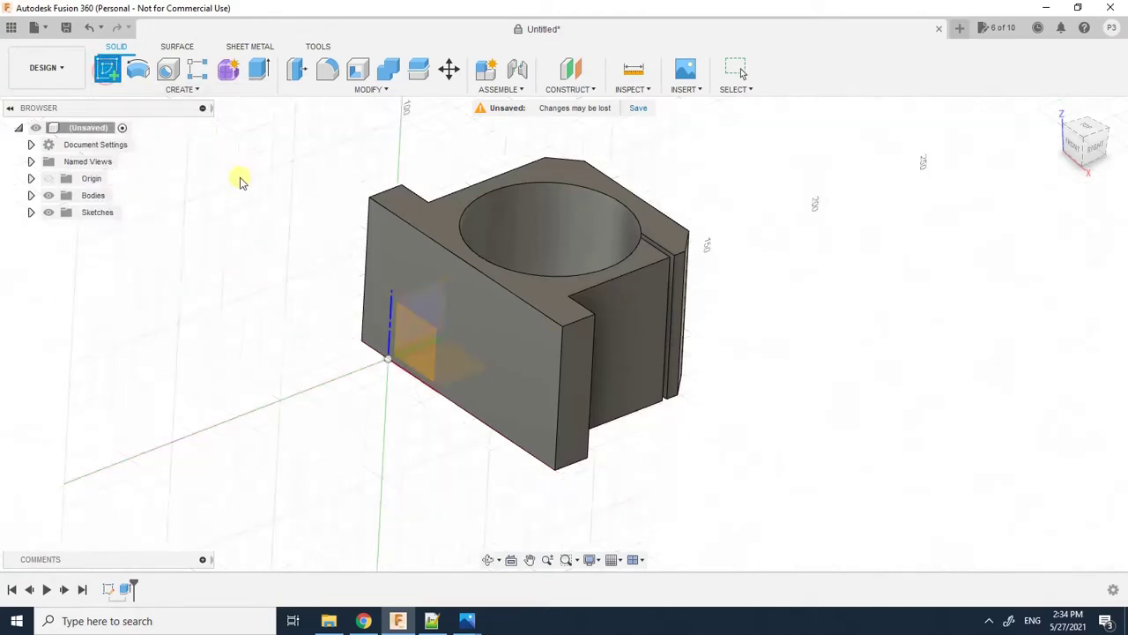
left_click(432, 291)
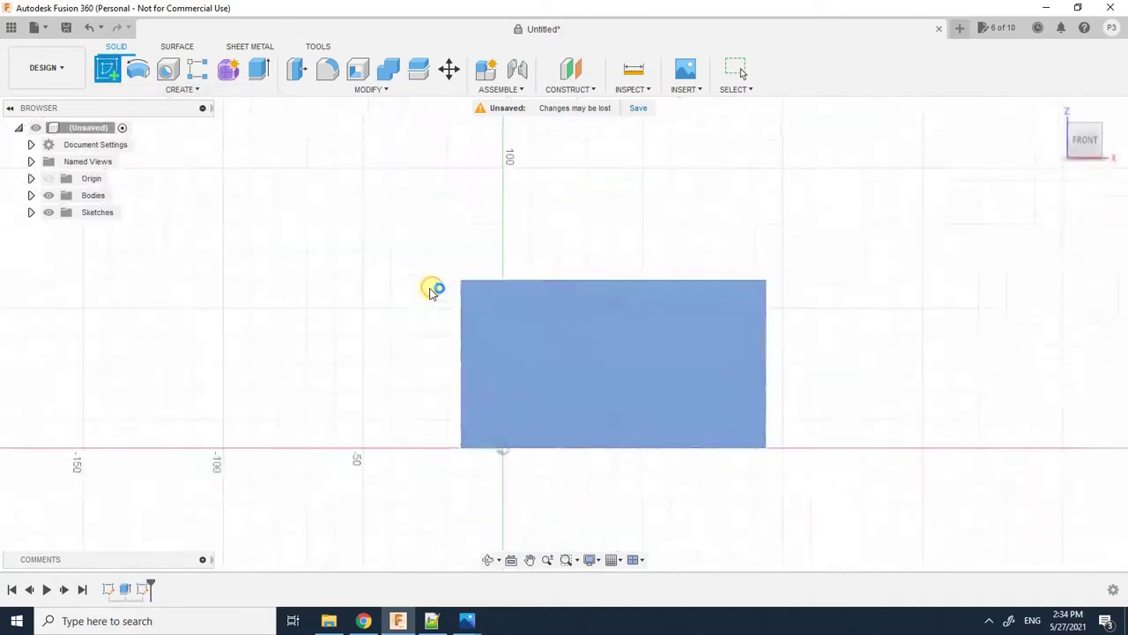
left_click(107, 70)
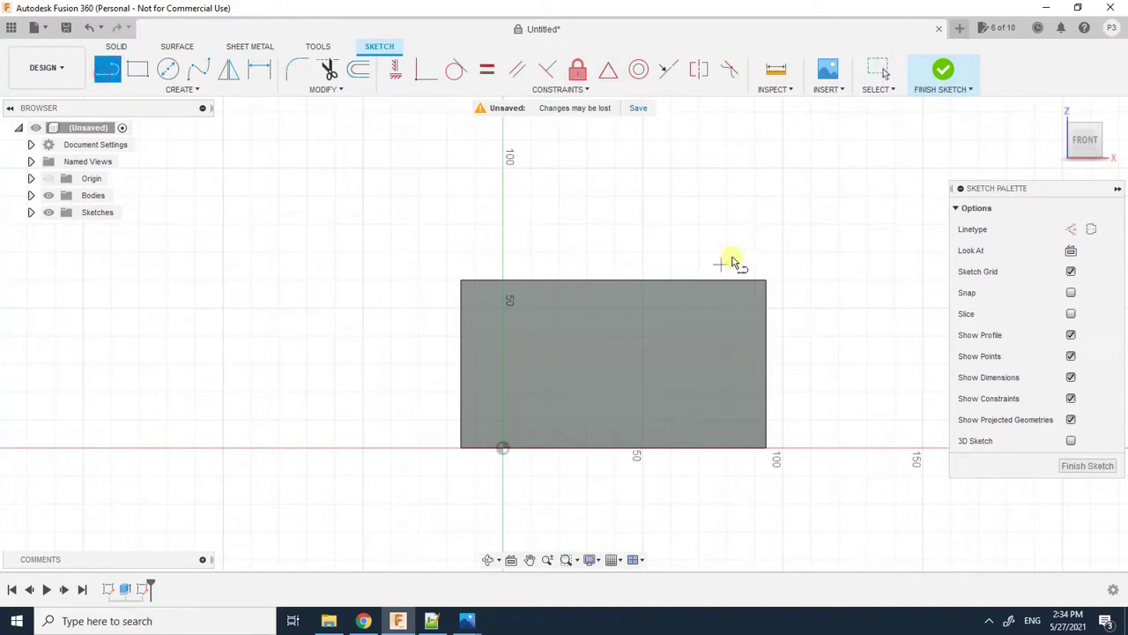
Step: Recheck the hole spacing in the Chrome and Photos drawings and, in Fusion 360, draw a 5 mm line down from the base face's top-edge midpoint
left_click(363, 621)
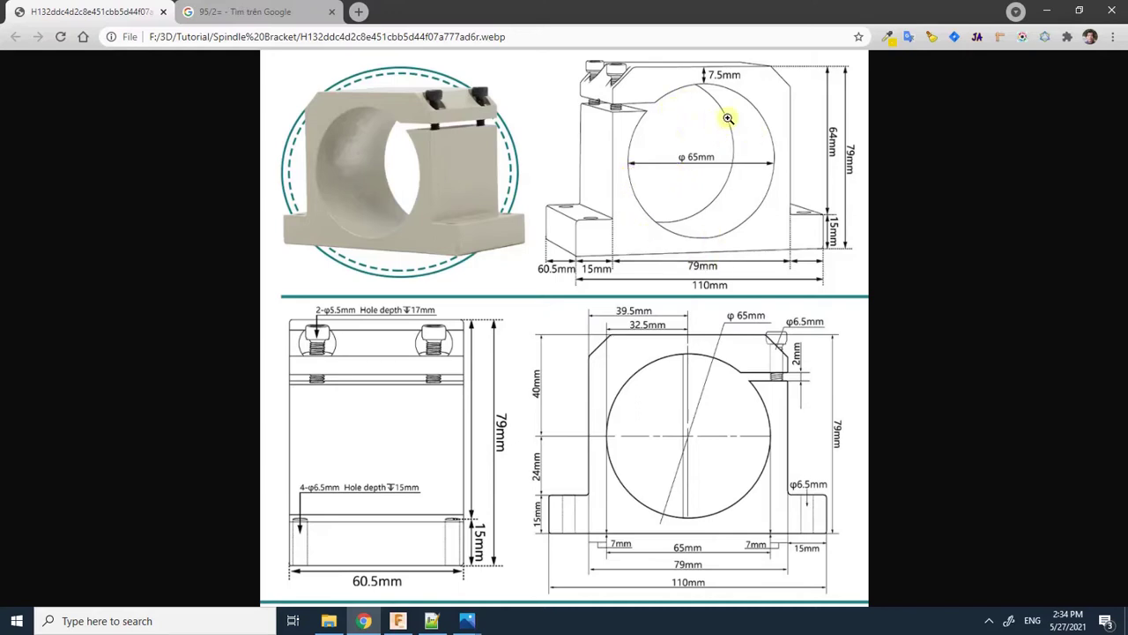
left_click(467, 621)
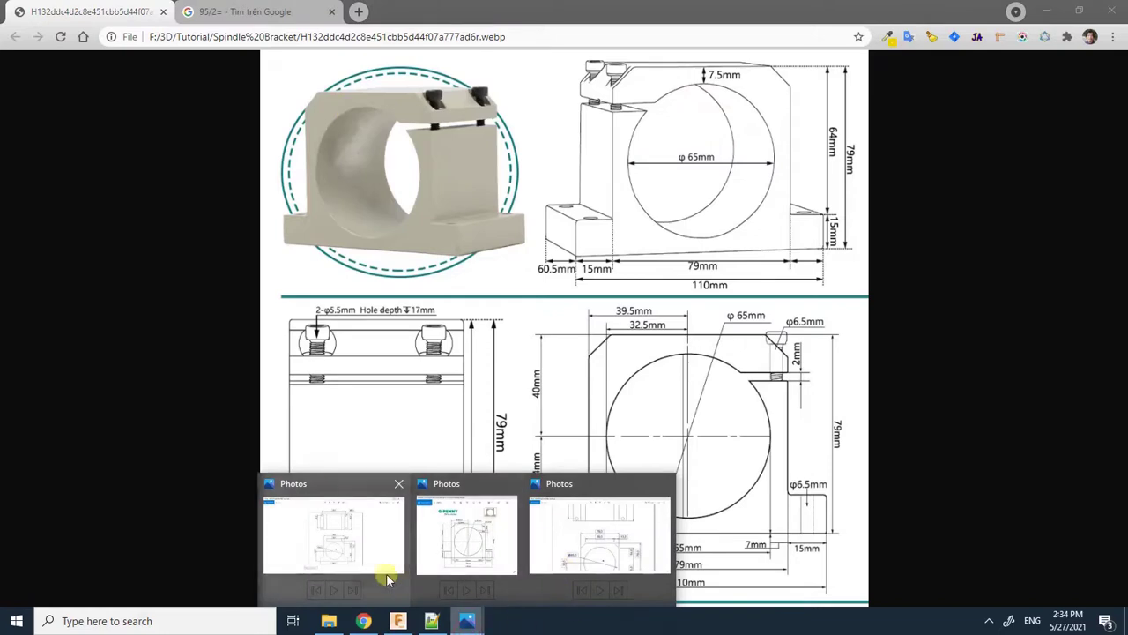
left_click(387, 579)
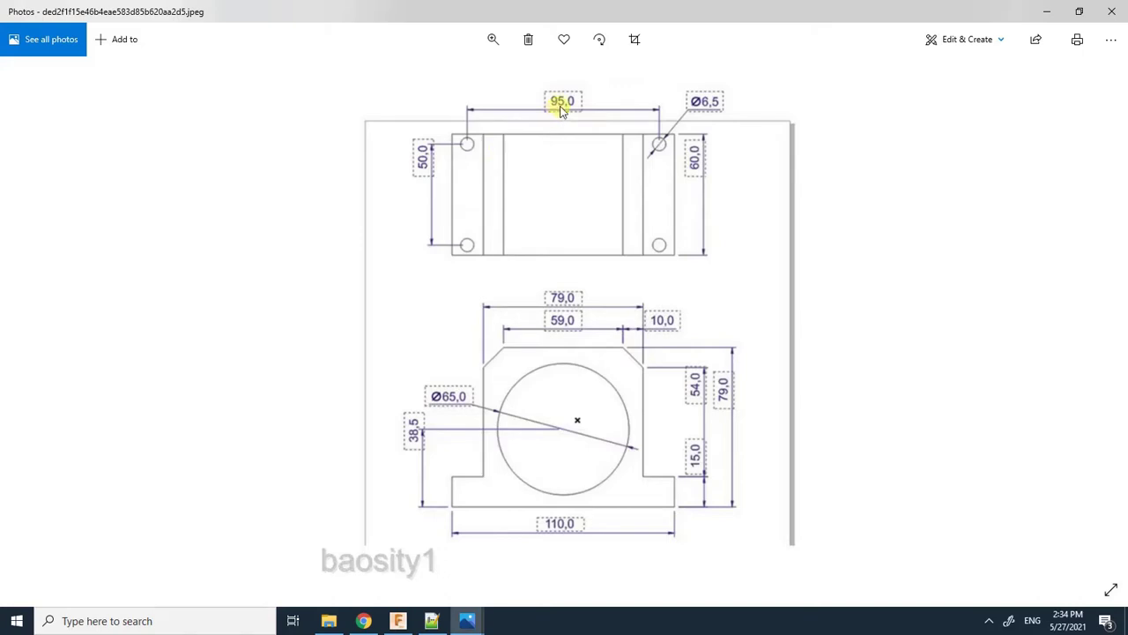
left_click(397, 621)
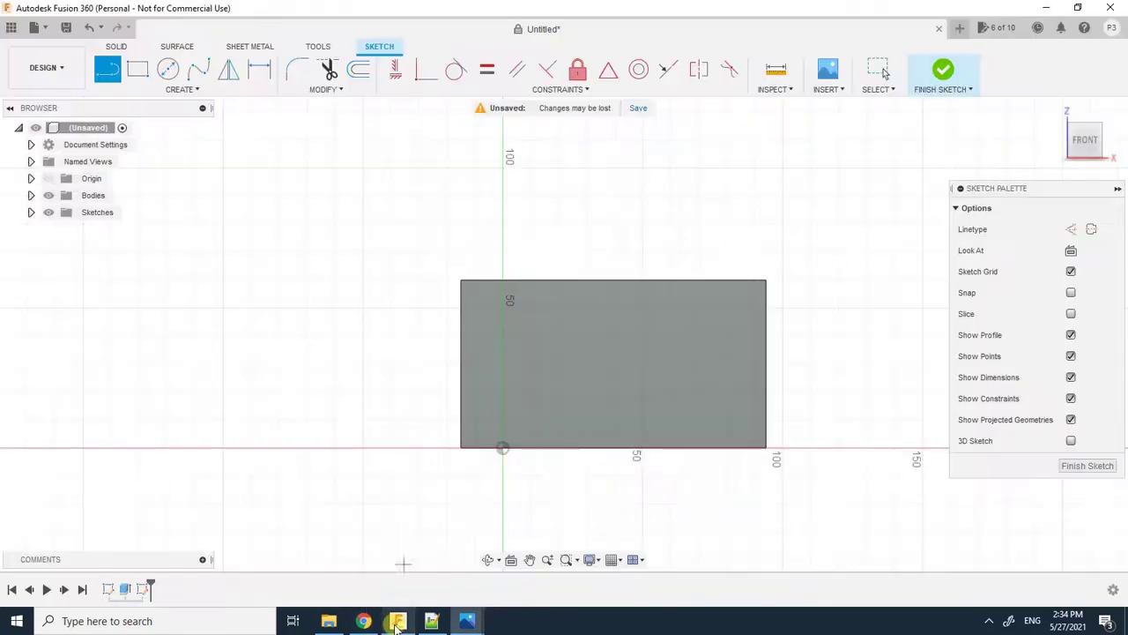
left_click(176, 81)
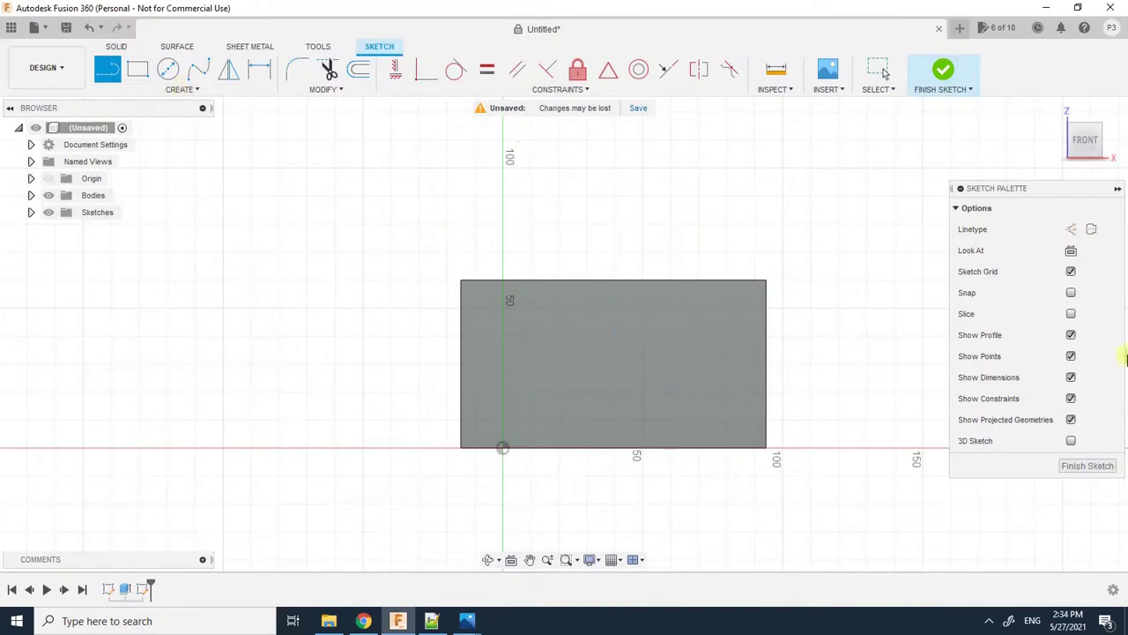
left_click(615, 281)
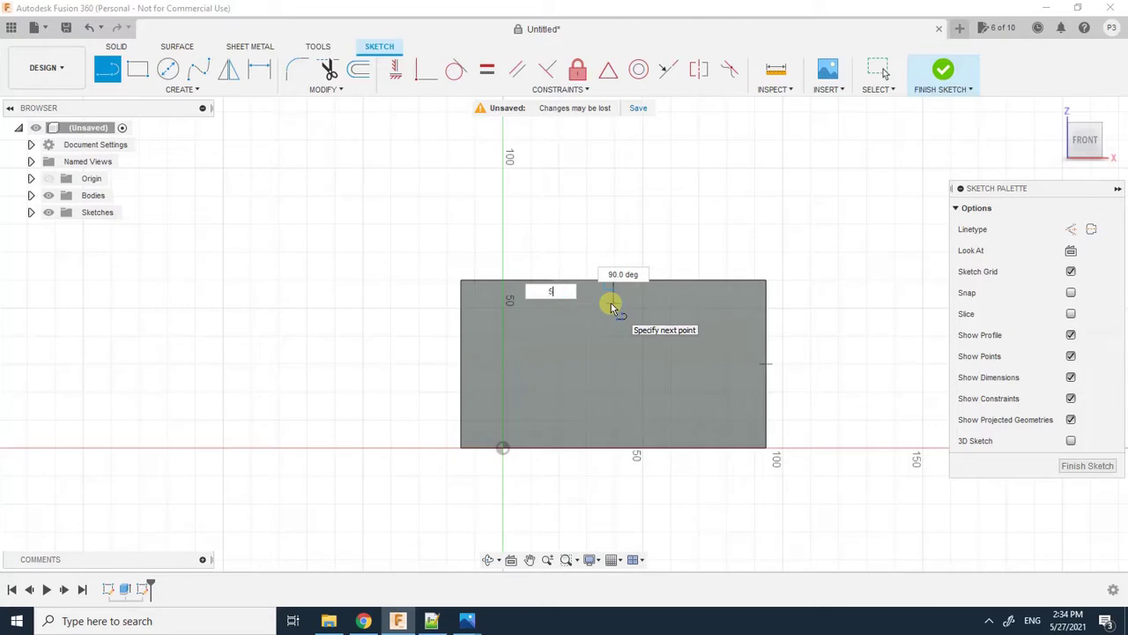
type("5")
key("Tab")
key("Return")
key("Escape")
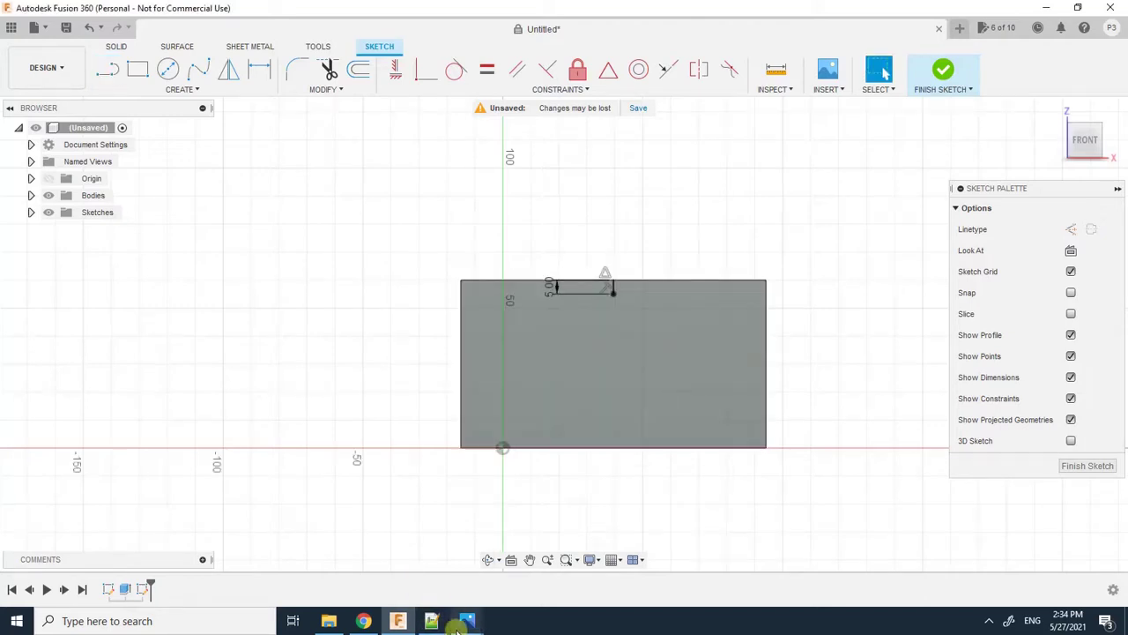
Step: Check the hole spacing in Photos and, in Fusion 360, draw a 47.5 mm horizontal line left from the 5 mm line's lower end
mouse_move(466, 621)
left_click(308, 557)
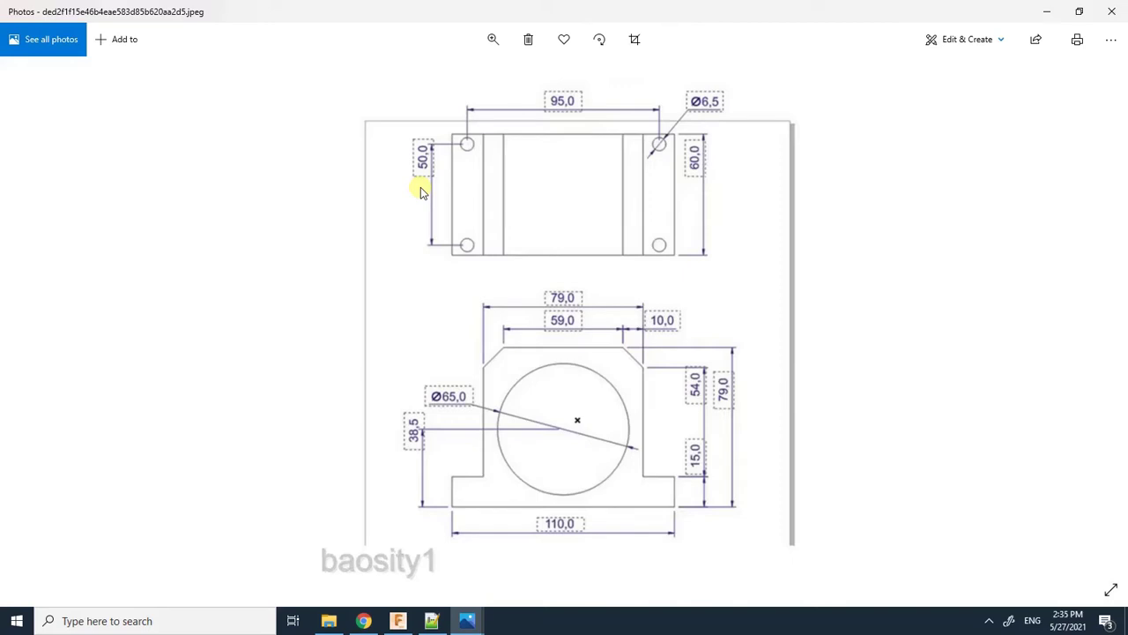
left_click(390, 621)
key("l")
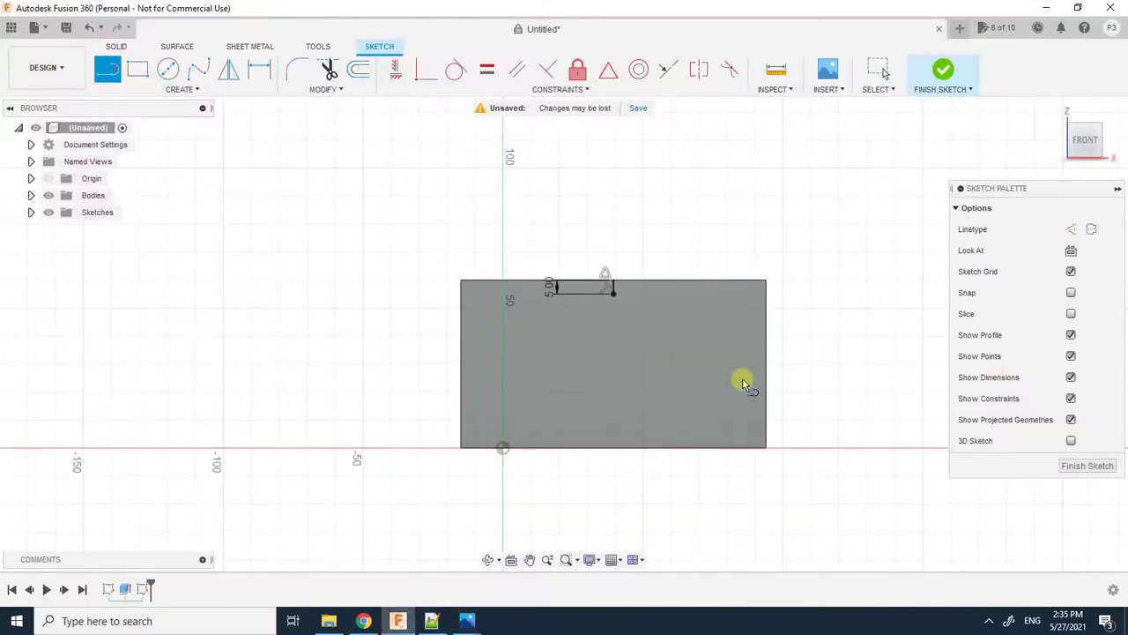
left_click(610, 292)
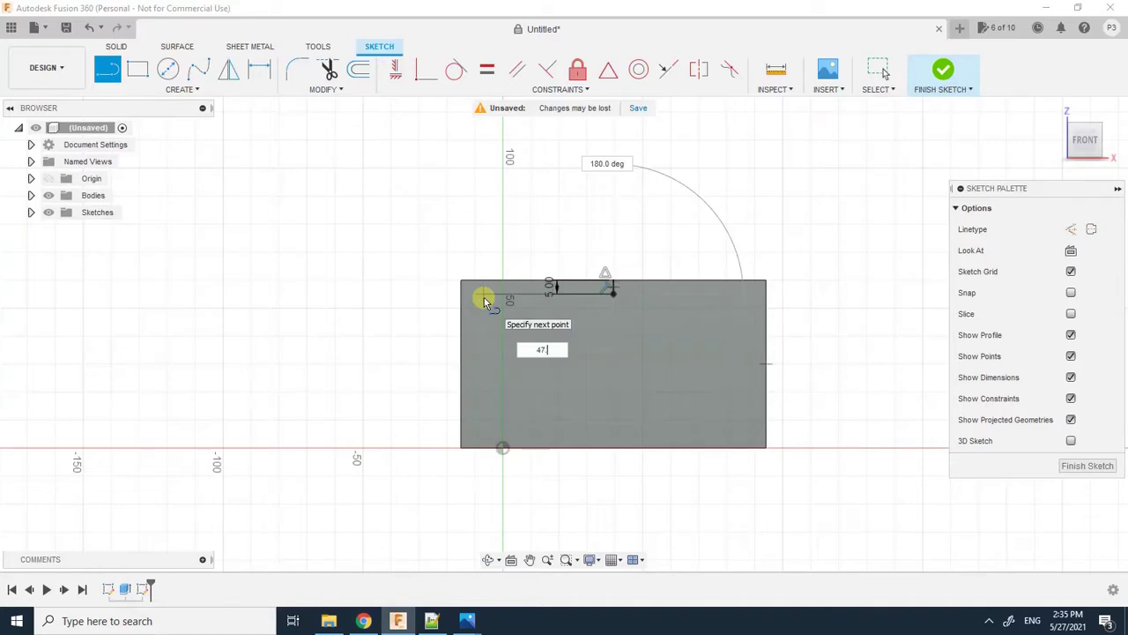
key("Return")
key("Escape")
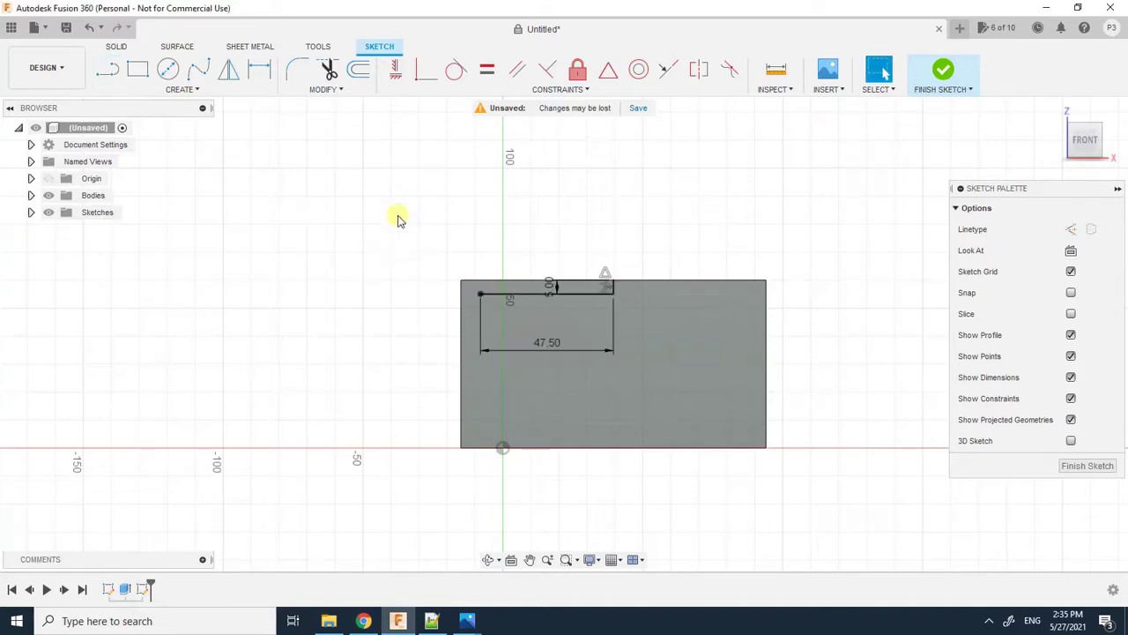
Step: Draw a 95 × 50 mm rectangle on the base face, starting at the left end of the 47.5 mm line
key("r")
left_click(479, 293)
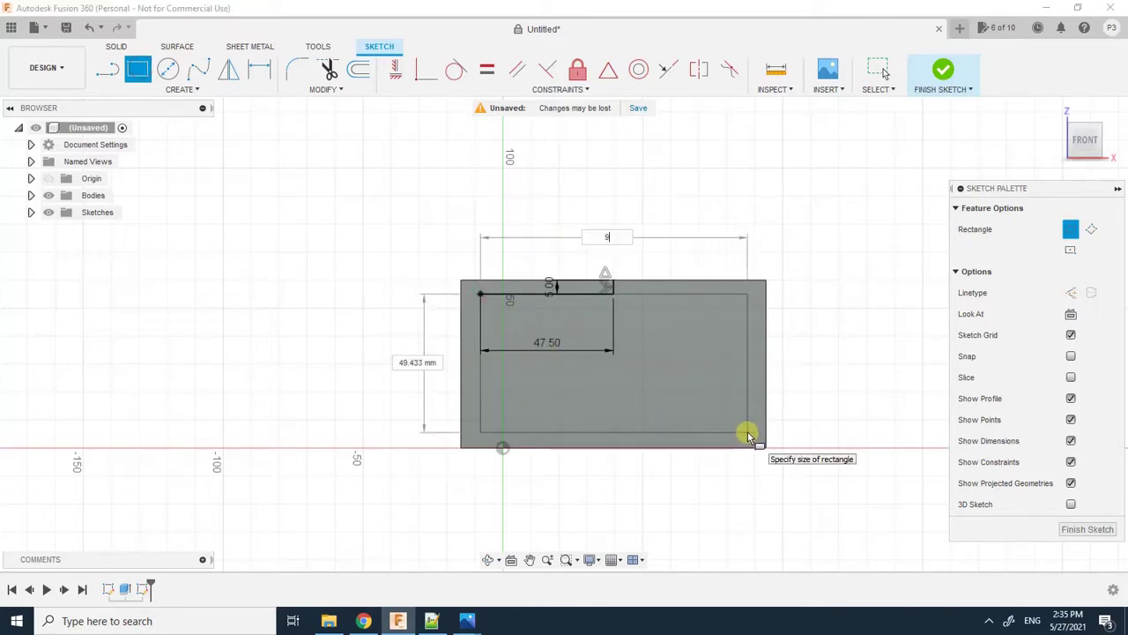
key("Tab")
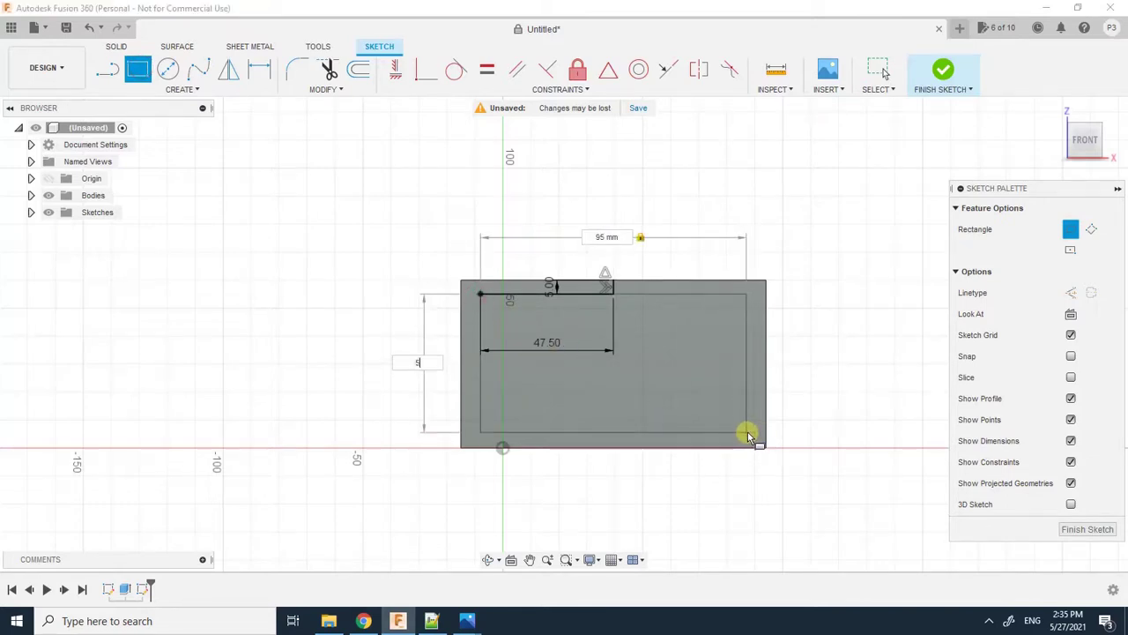
key("Return")
key("Escape")
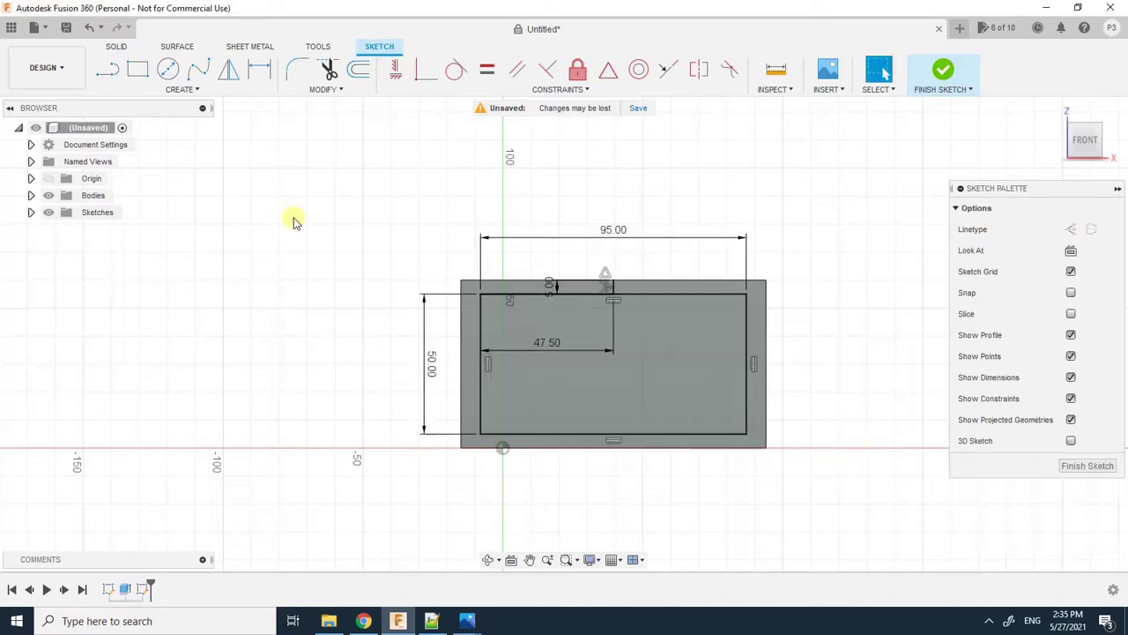
Step: Draw a 6.5 mm diameter circle centred on the rectangle's upper-left corner
left_click(182, 76)
left_click(482, 296)
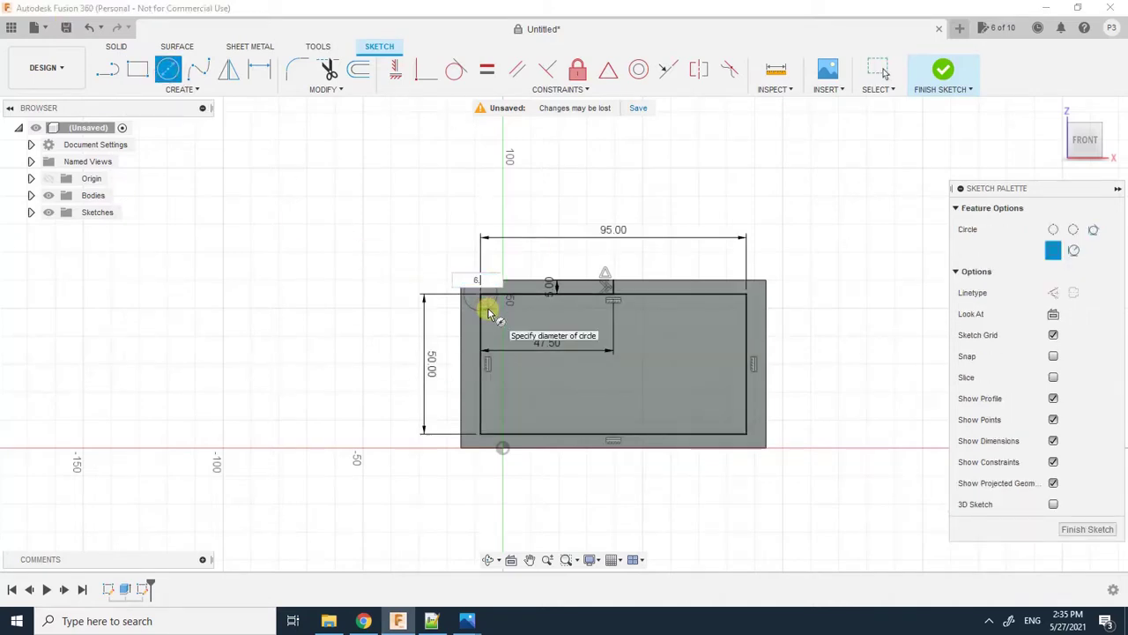
left_click(490, 313)
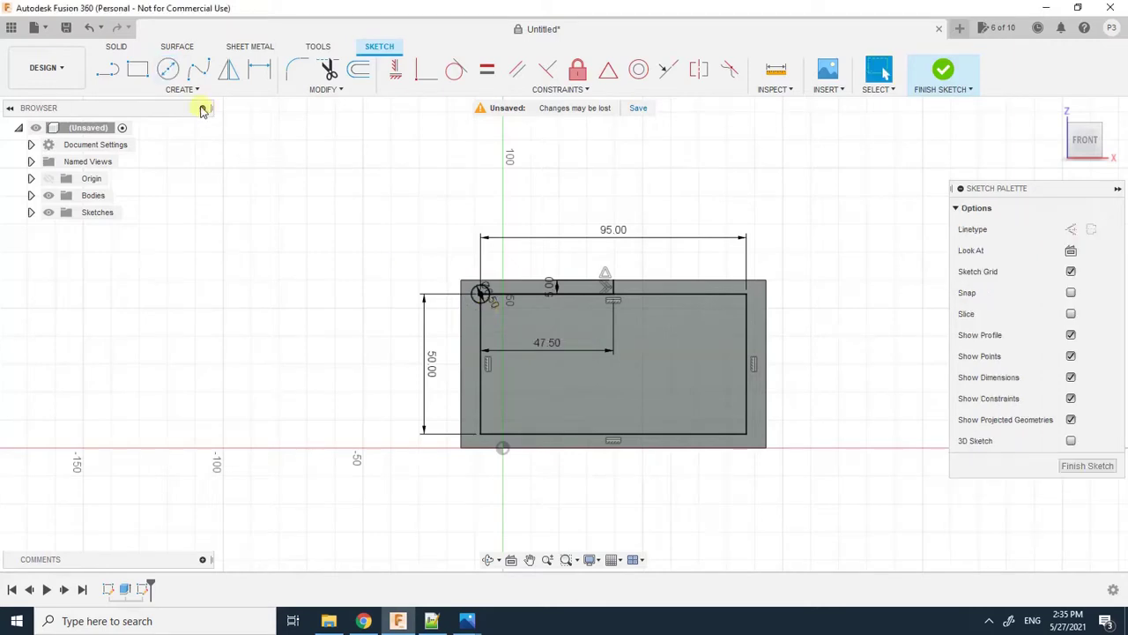
Step: Draw 6.5 mm diameter circles centred on the rectangle's lower-left and upper-right corners
left_click(168, 69)
left_click(481, 433)
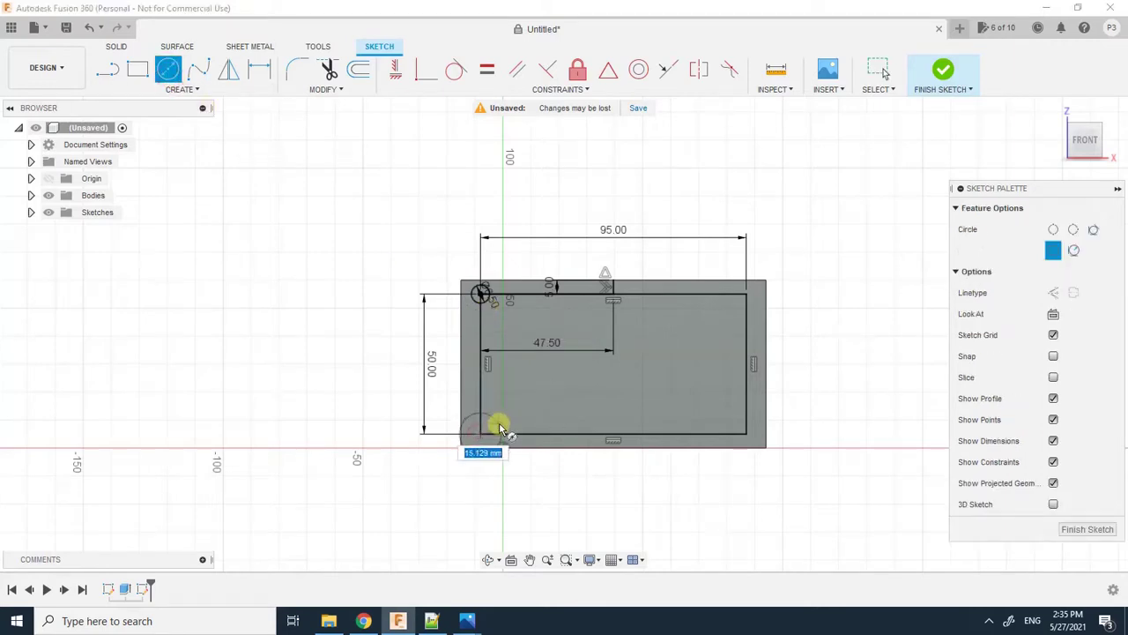
type("6.5")
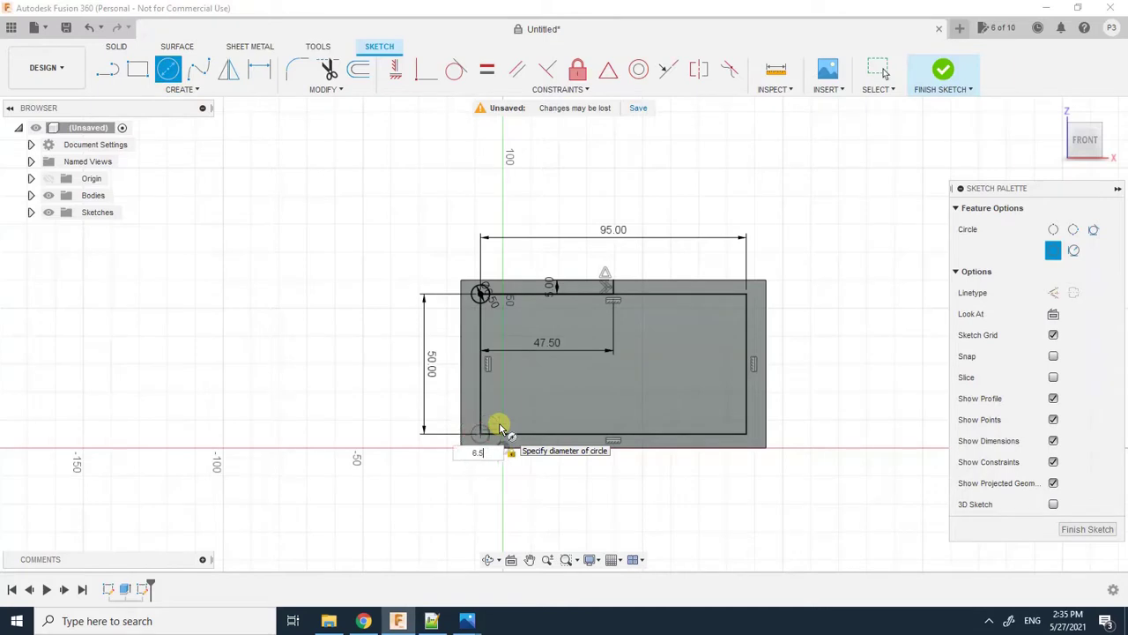
key("Return")
left_click(182, 74)
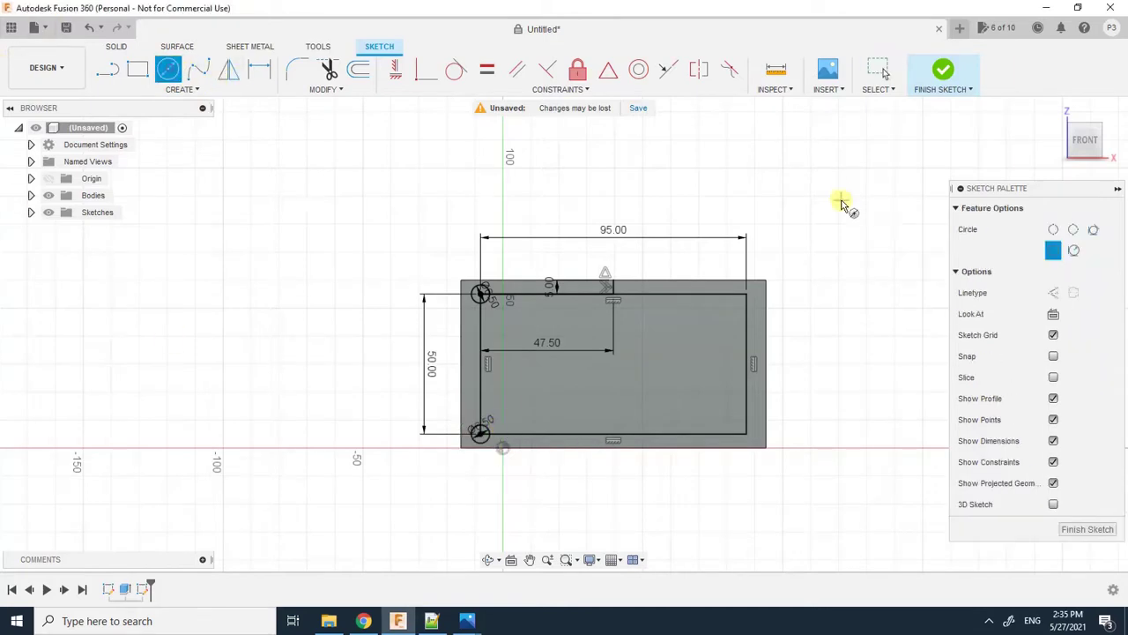
left_click(743, 300)
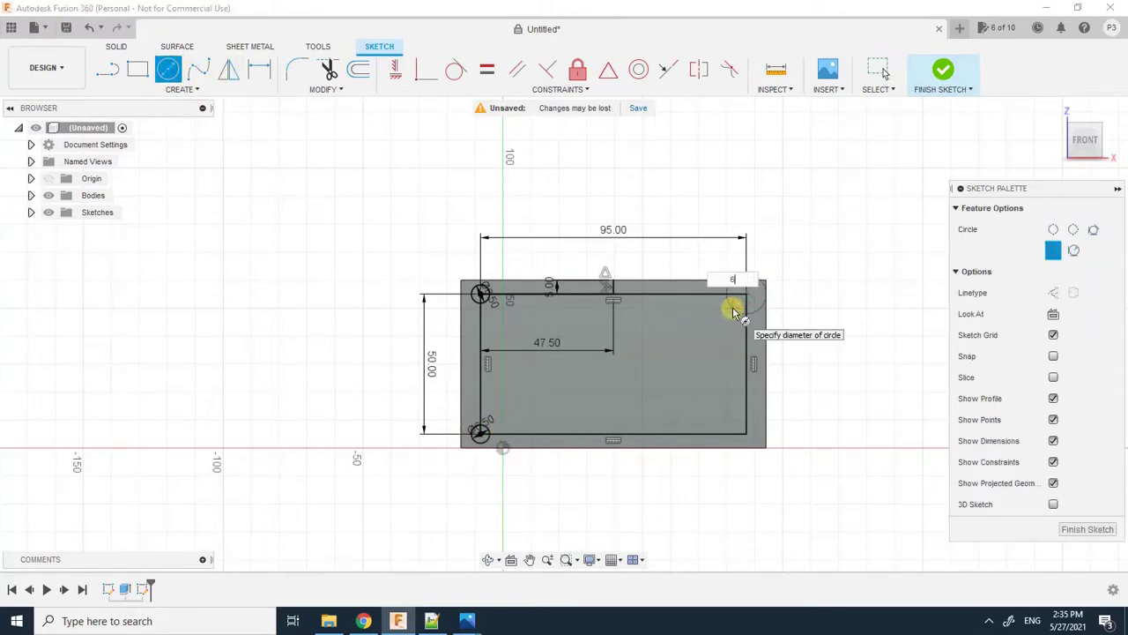
key("Return")
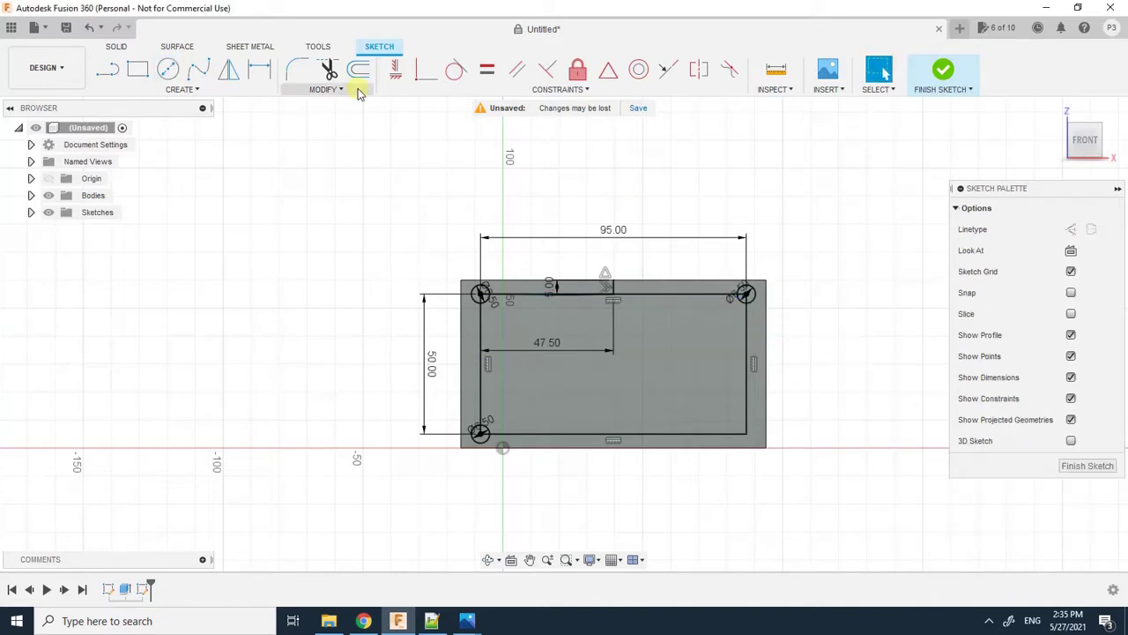
Step: Draw a 6.5 mm diameter circle centred on the rectangle's lower-right corner and finish the sketch
left_click(169, 70)
left_click(746, 432)
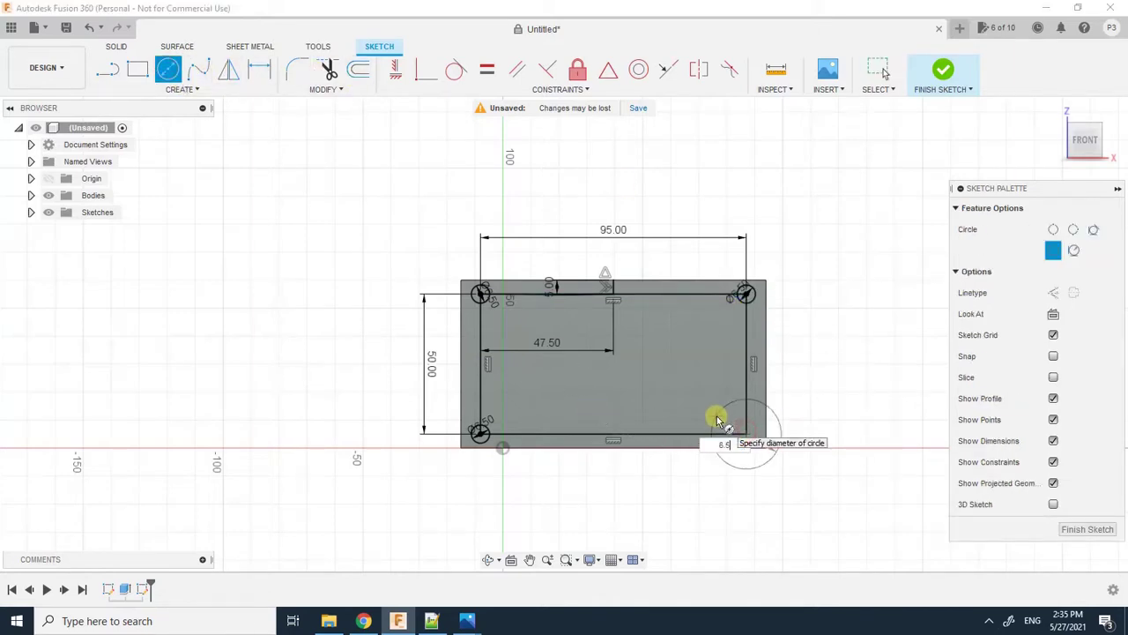
key("Return")
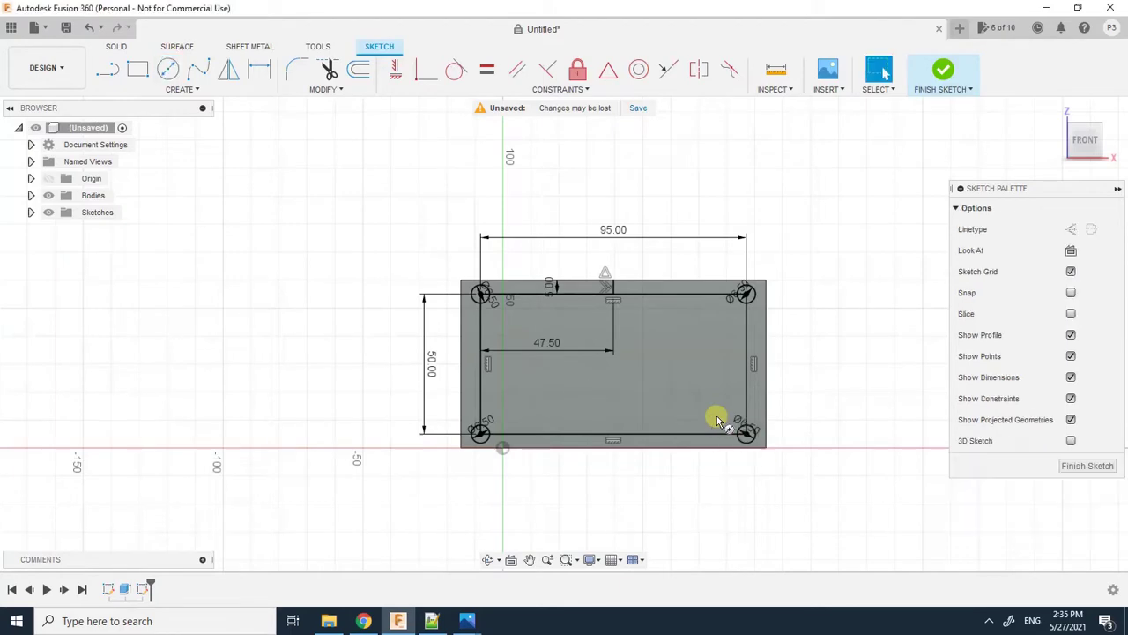
left_click(1085, 466)
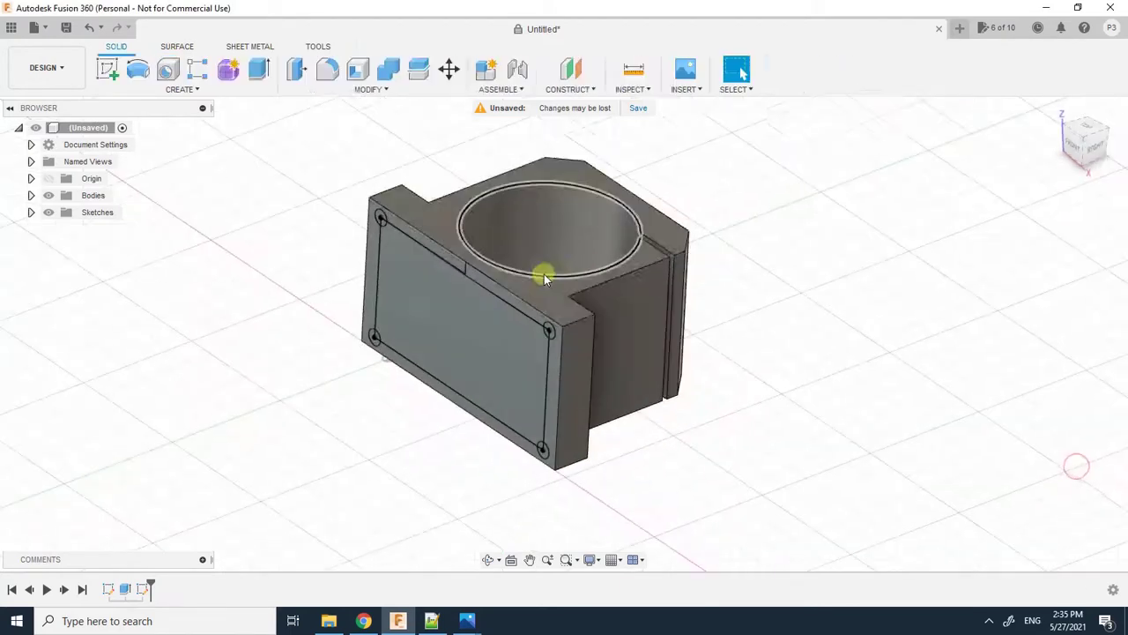
Step: Select all profile regions inside the two hole circles at the right-hand corners of the base face
scroll(555, 344, "up", 6)
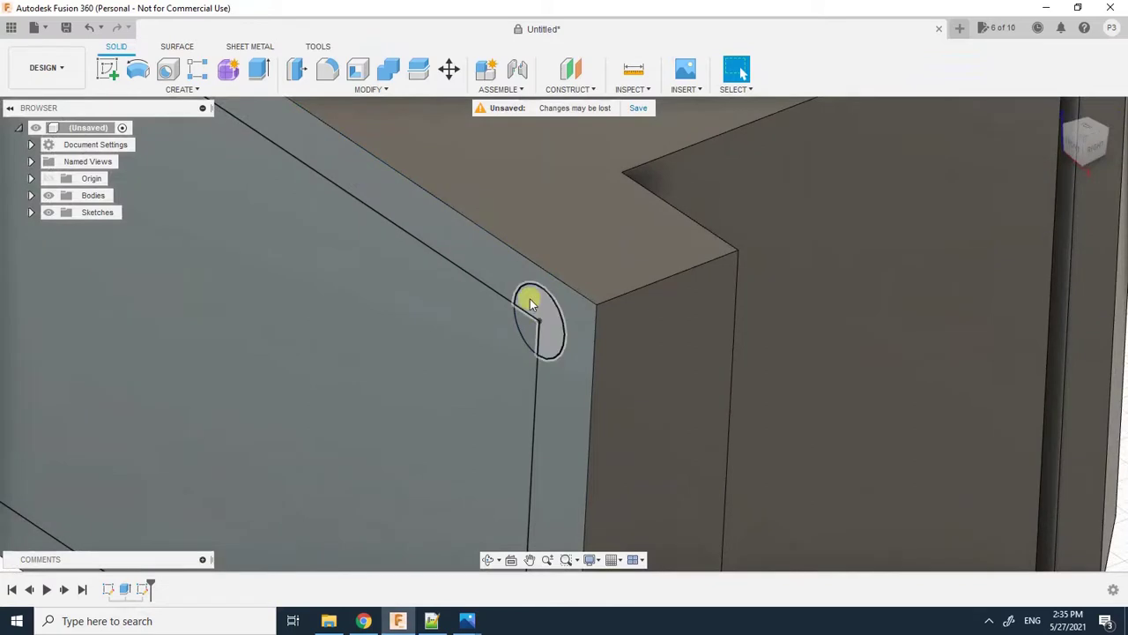
left_click(529, 319)
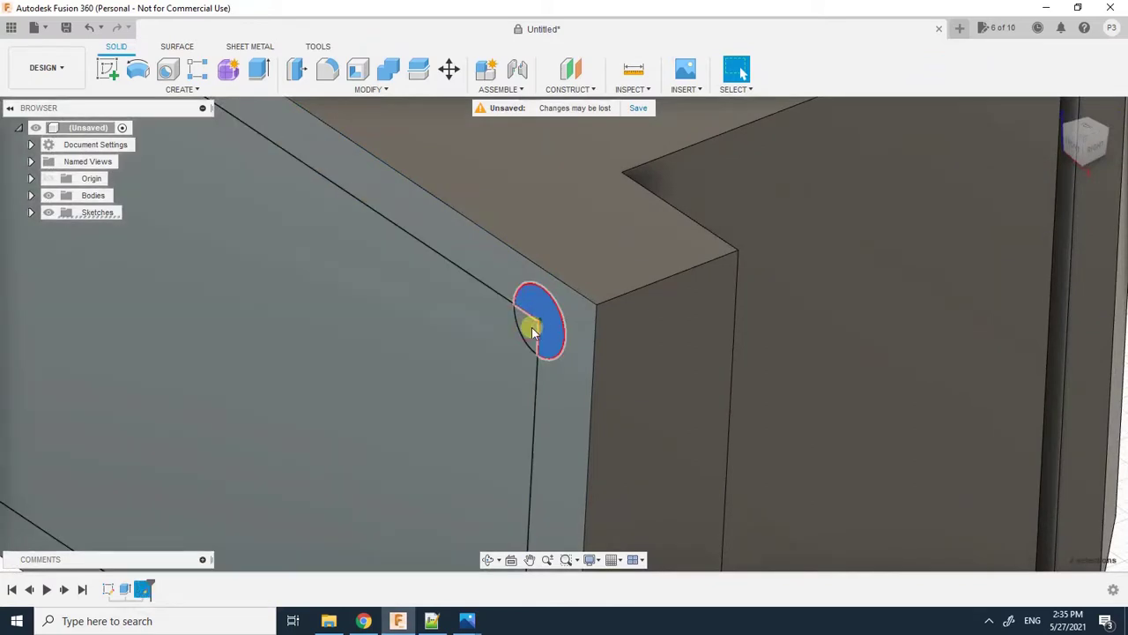
scroll(529, 325, "up", 3)
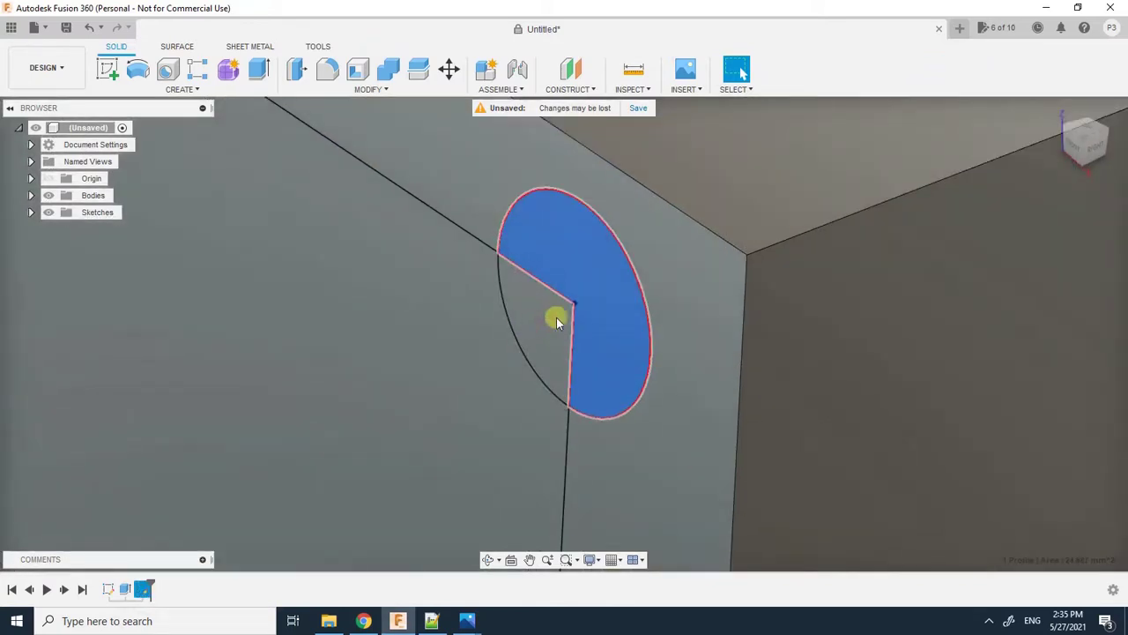
left_click(560, 326, "ctrl")
scroll(549, 299, "down", 5)
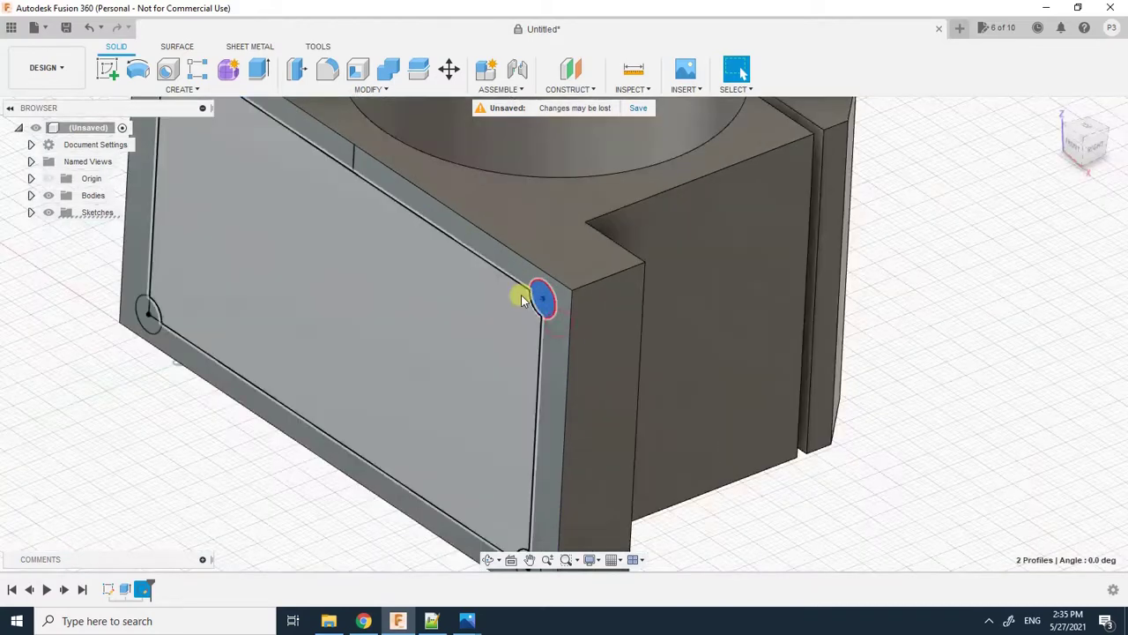
scroll(504, 513, "up", 5)
left_click(578, 370)
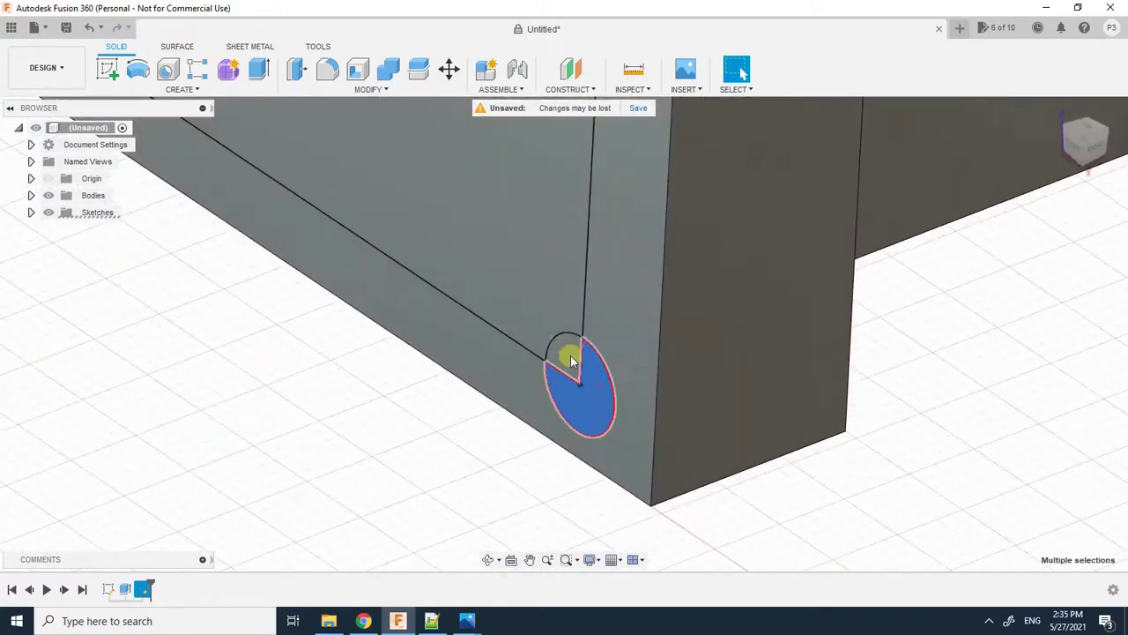
scroll(556, 327, "down", 5)
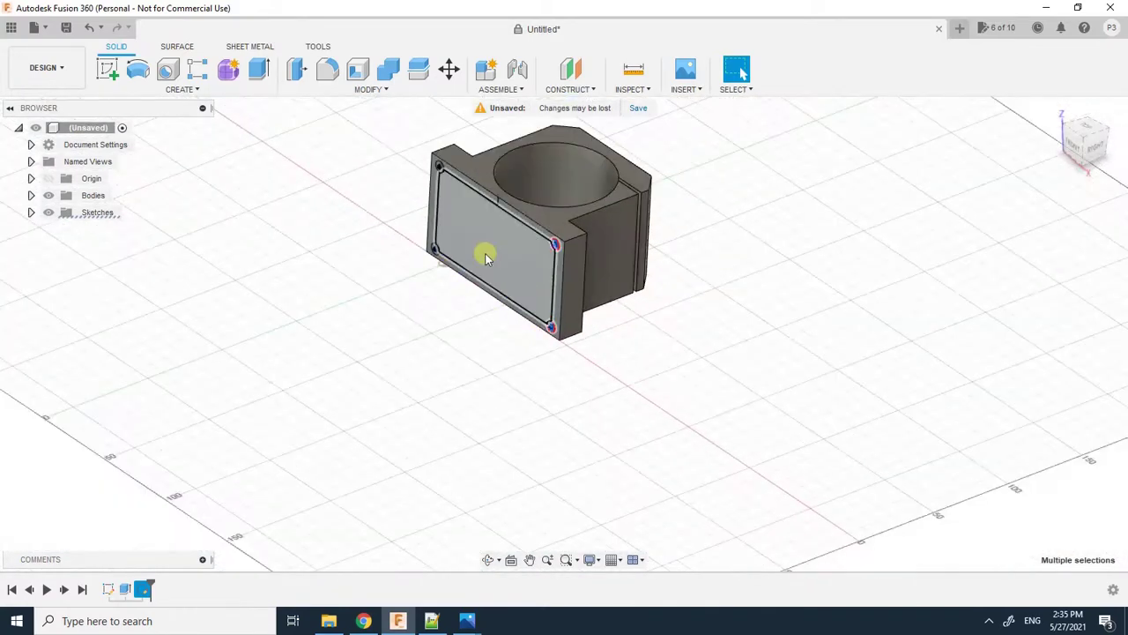
Step: Add all profile regions inside the two left-hand hole circles on the base face to the selection
scroll(454, 299, "up", 6)
scroll(463, 277, "up", 3)
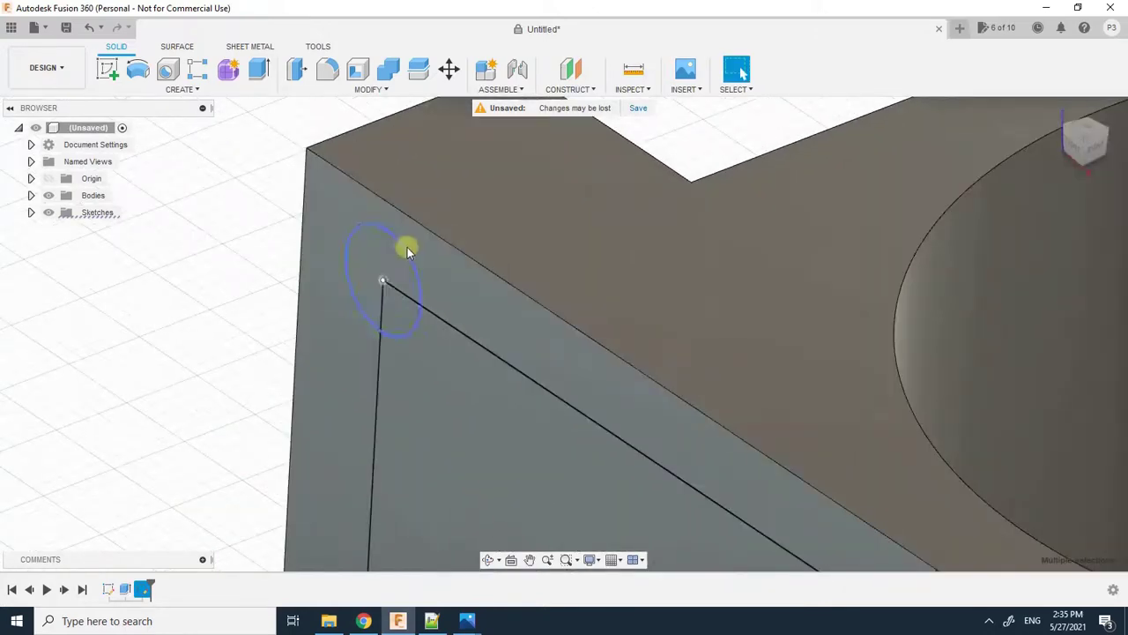
left_click(399, 260, "ctrl")
scroll(401, 295, "down", 5)
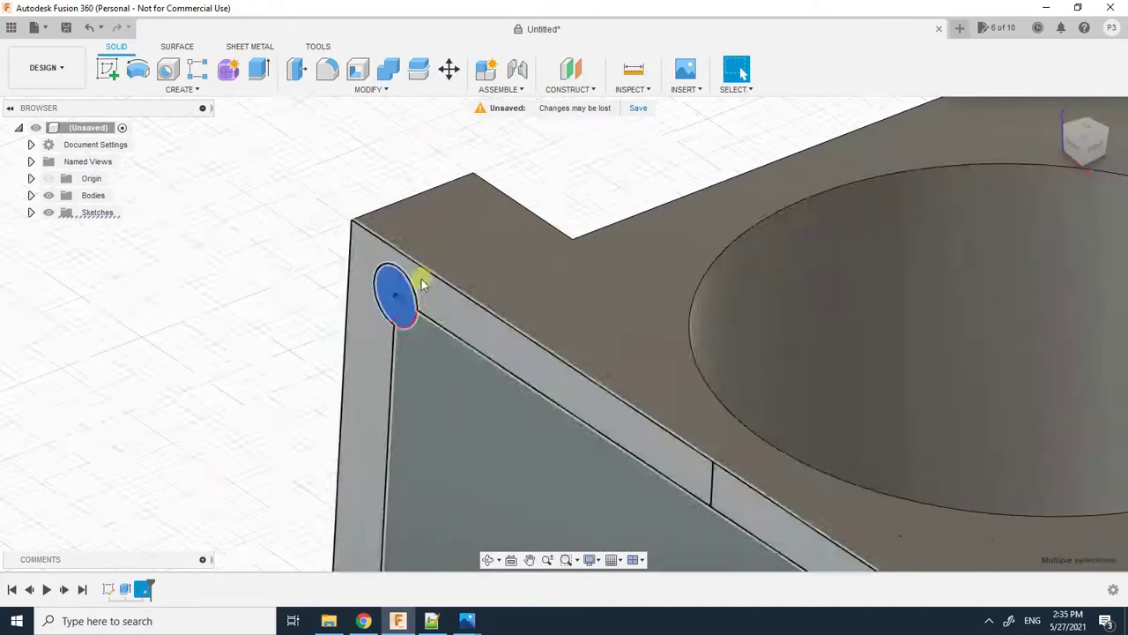
scroll(408, 380, "up", 6)
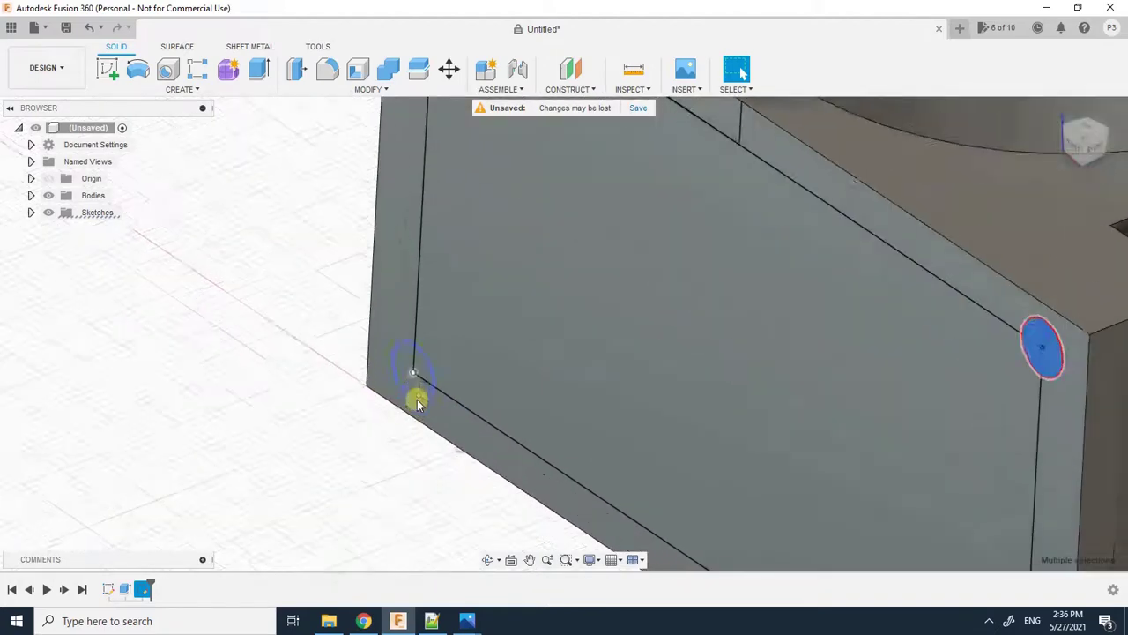
left_click(409, 365, "ctrl")
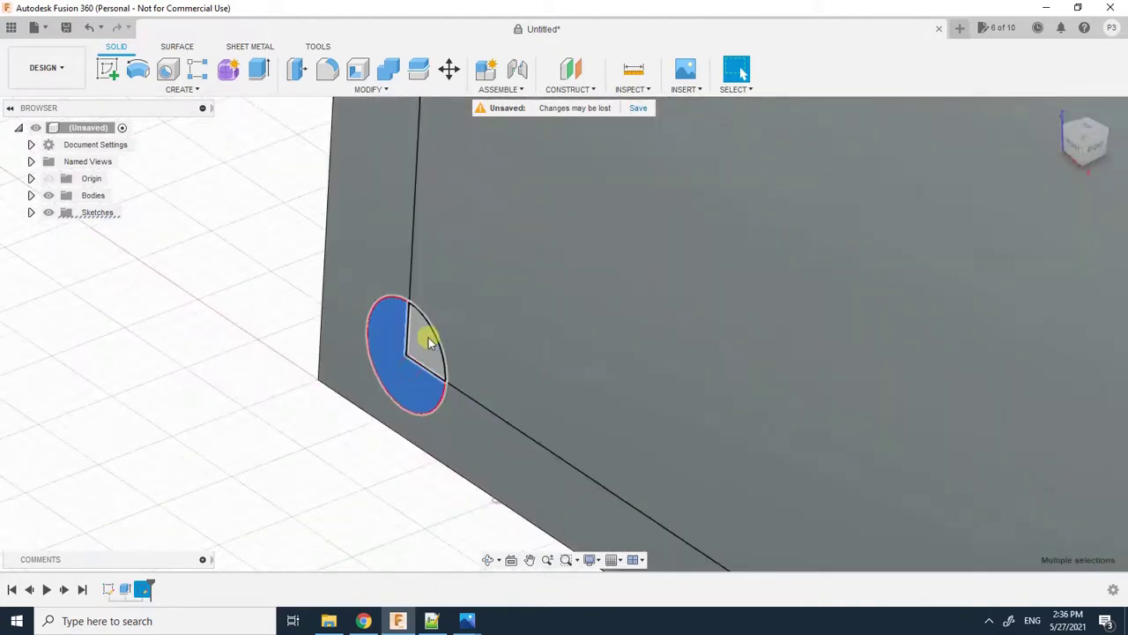
scroll(409, 365, "down", 5)
scroll(409, 348, "down", 3)
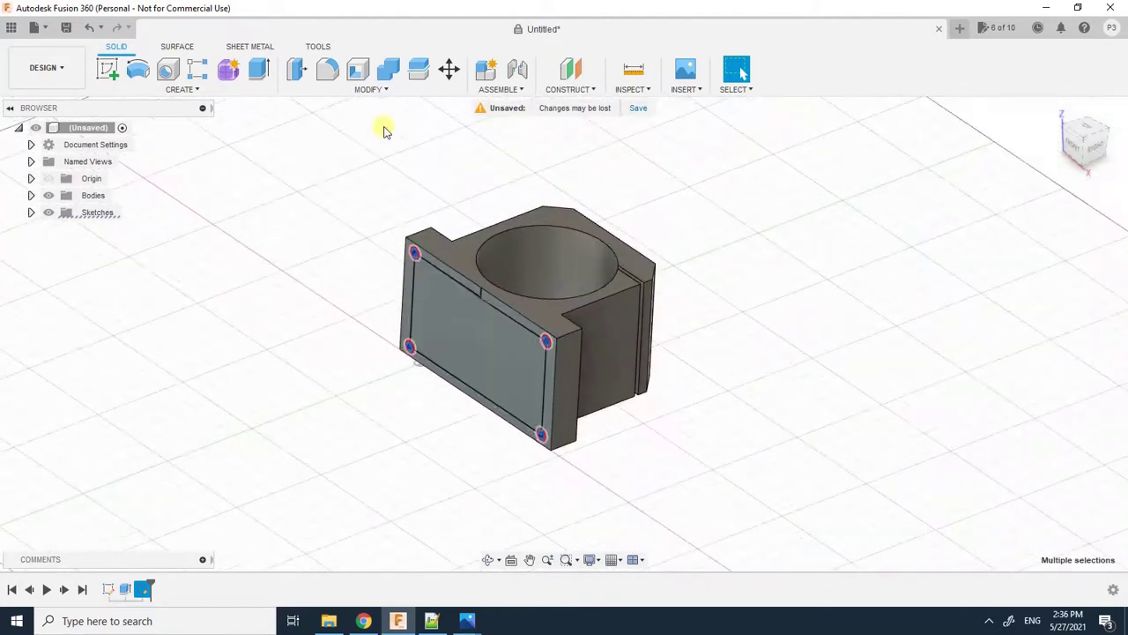
Step: Extrude the selected hole profiles -70 mm as a cut through the bracket's base
left_click(259, 69)
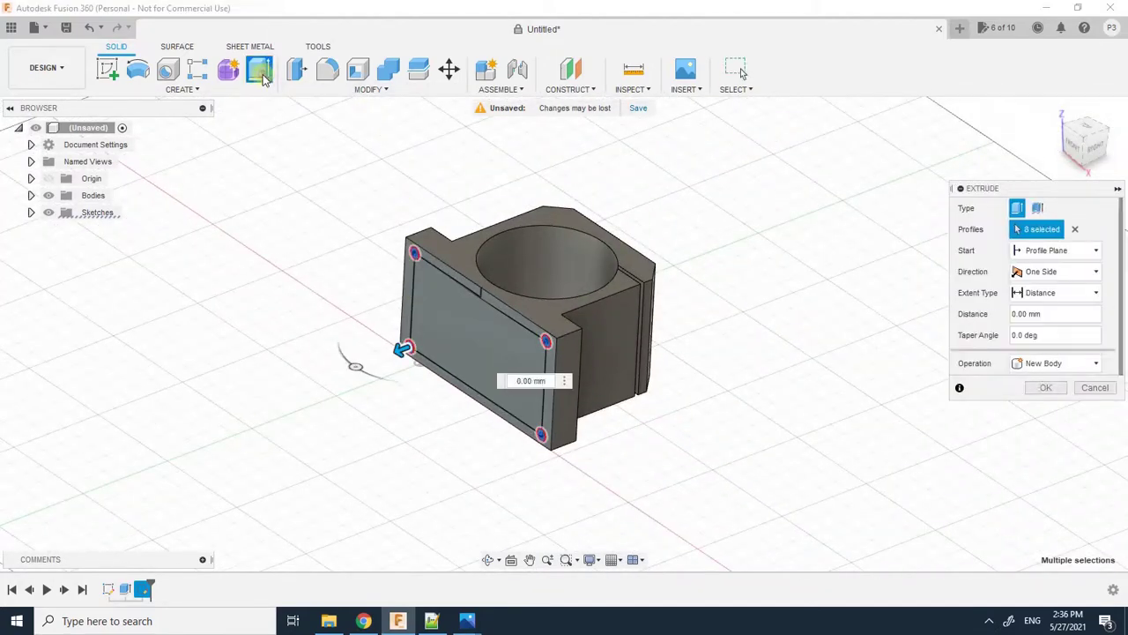
left_click_drag(402, 348, 540, 295)
left_click(487, 560)
left_click_drag(507, 370, 501, 395)
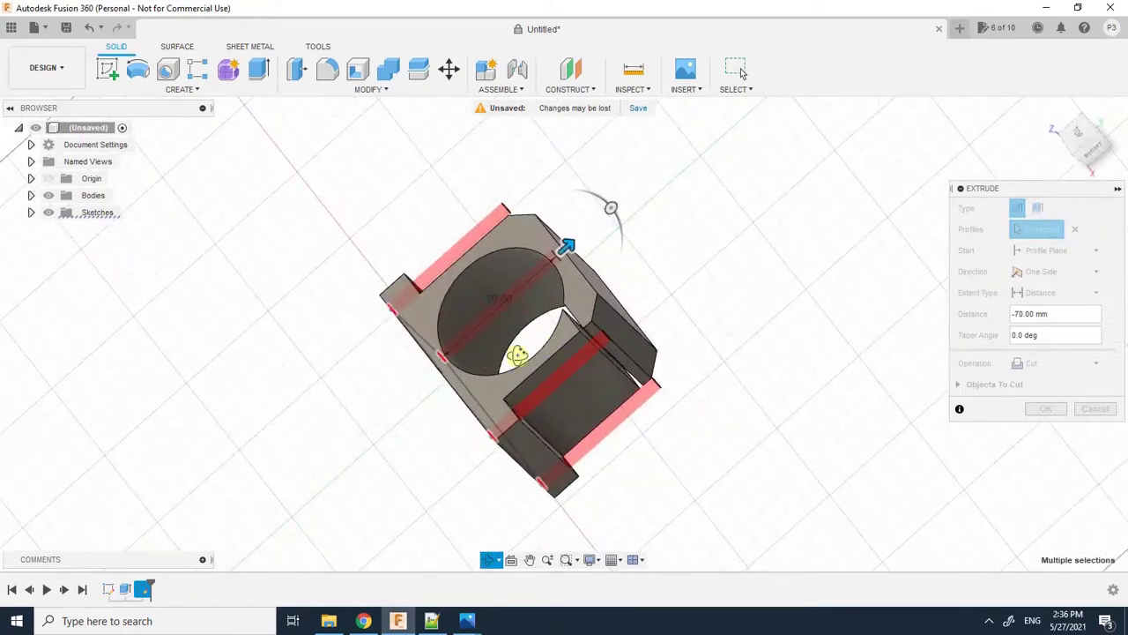
left_click_drag(516, 355, 547, 332)
middle_click_drag(573, 312, 815, 302, "shift")
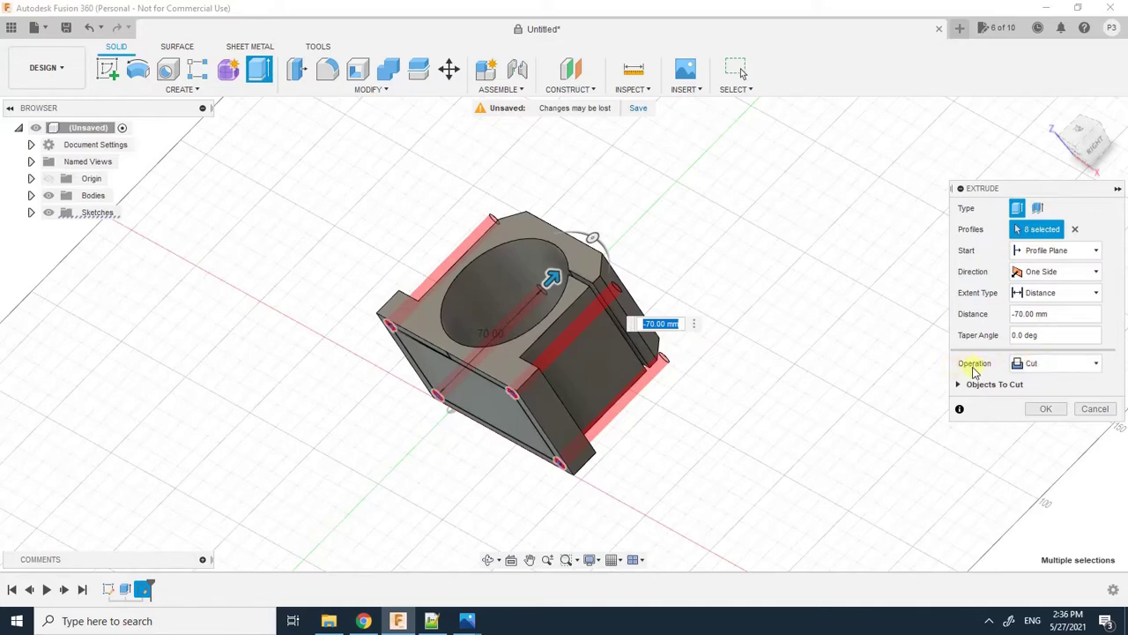
left_click(1045, 410)
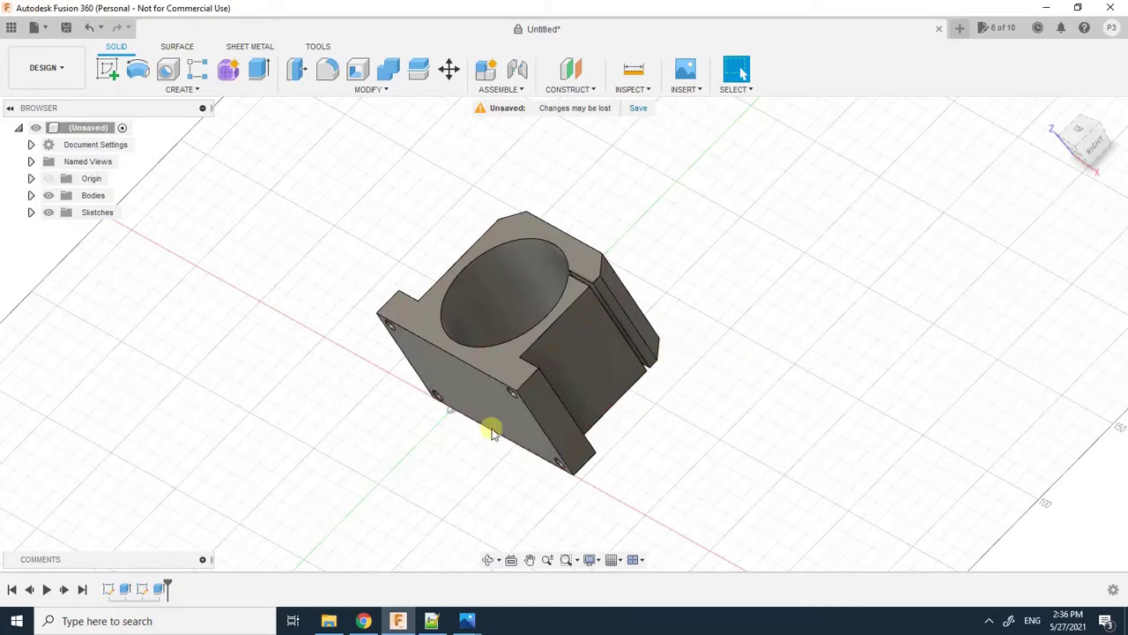
Step: Inspect the cut mounting holes from the other side and compare the bracket with the drawings in Photos and Chrome
left_click(490, 560)
left_click_drag(500, 415, 397, 529)
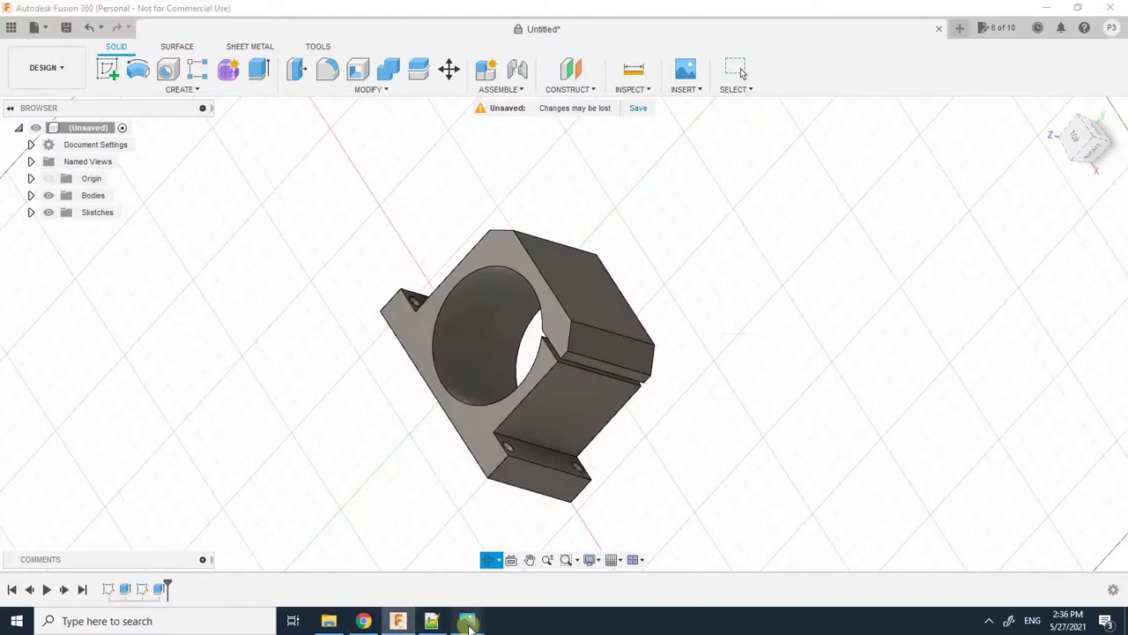
mouse_move(468, 621)
left_click(304, 424)
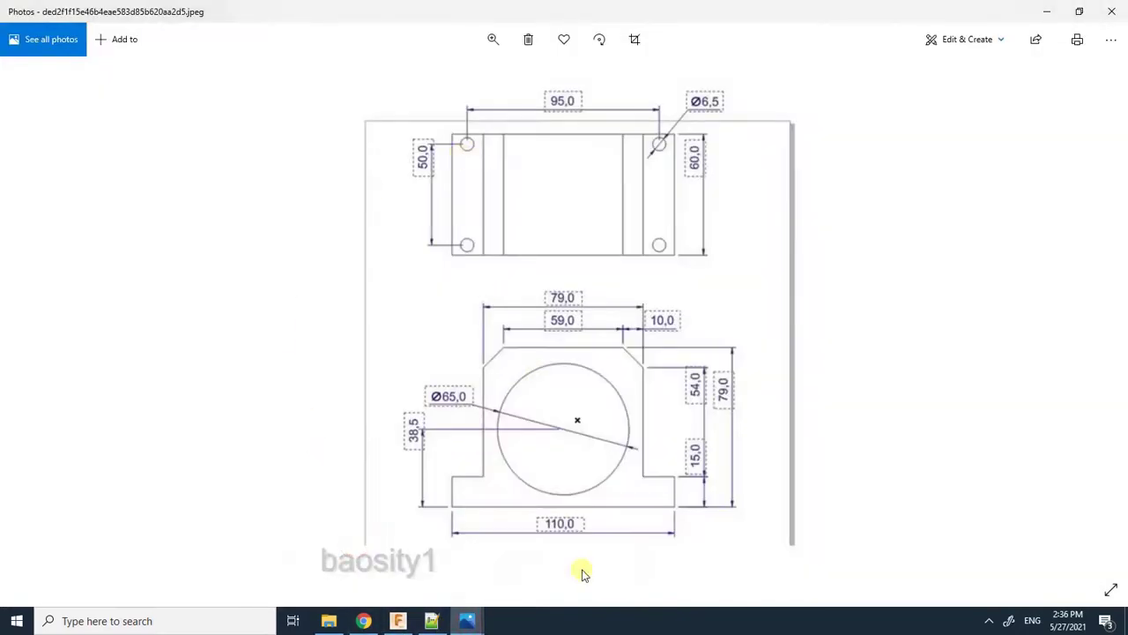
left_click(365, 621)
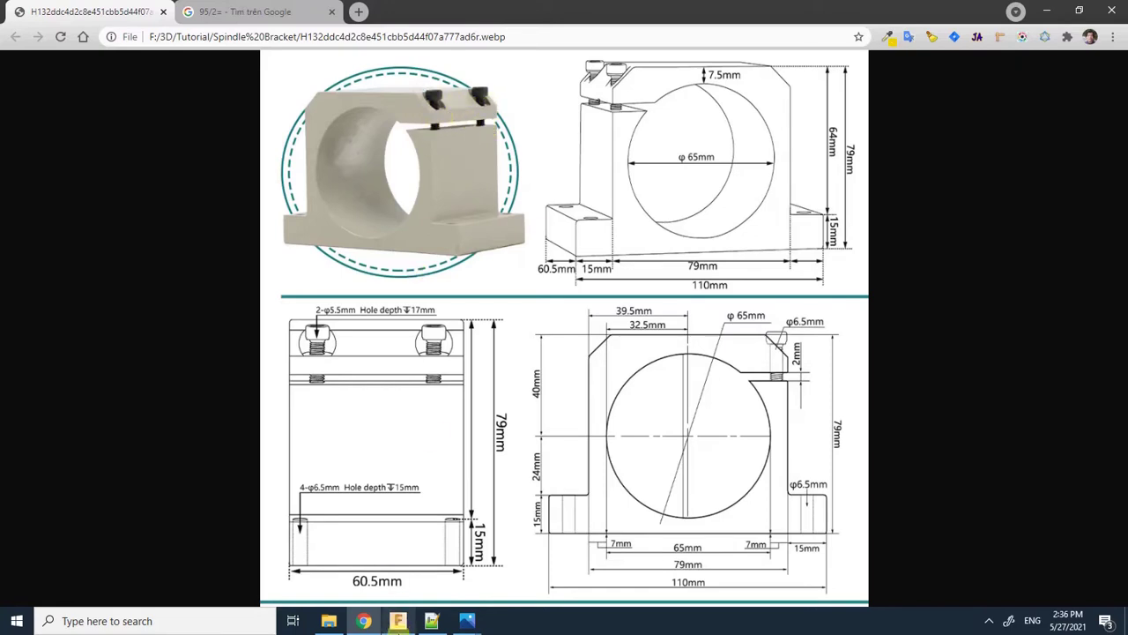
Step: Switch back to Fusion 360 and start a sketch on the bracket's flat face opposite the base
left_click(399, 624)
mouse_move(568, 327)
middle_mouse_down("shift")
mouse_move(567, 283)
mouse_move(524, 303)
mouse_move(511, 330)
mouse_move(464, 322)
mouse_move(482, 345)
middle_mouse_up("shift")
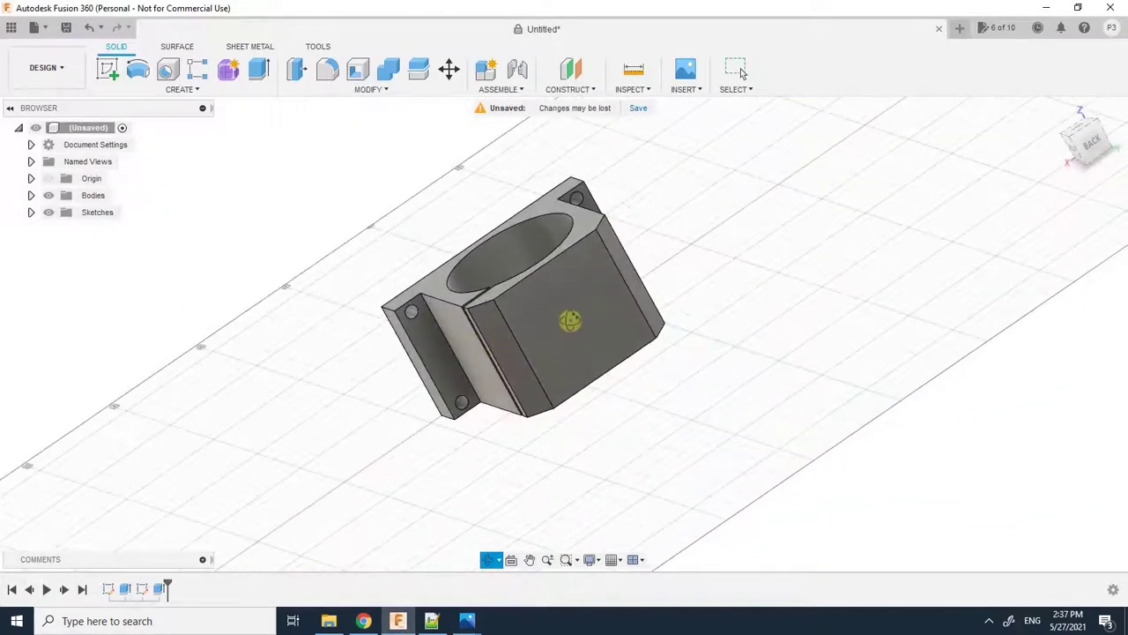
left_click(737, 71)
left_click(583, 300)
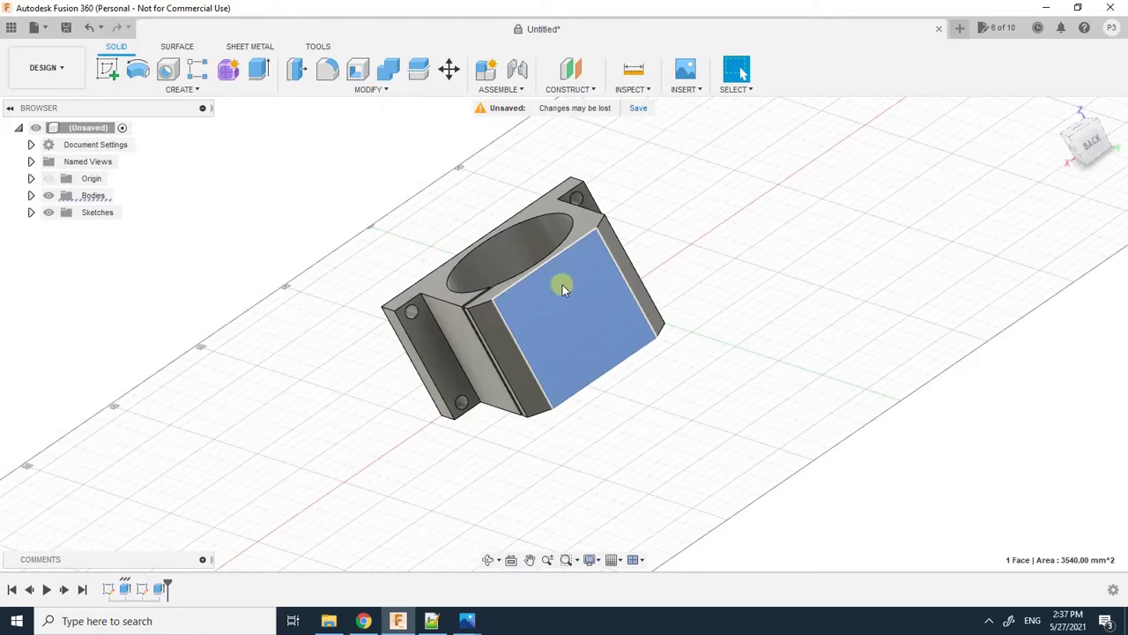
left_click(107, 74)
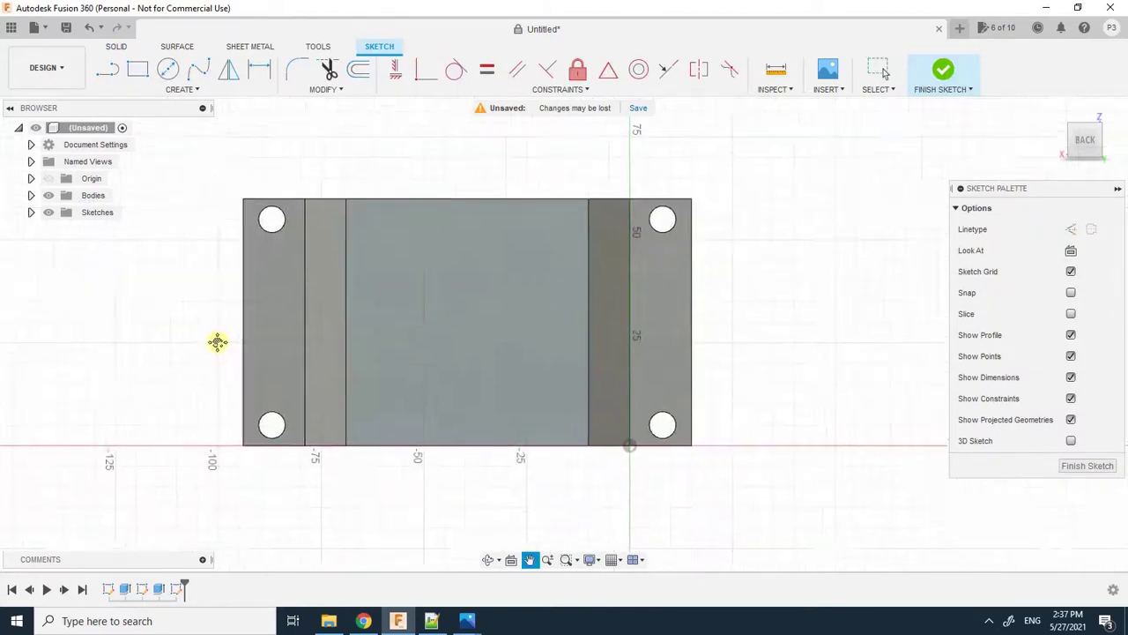
Step: Check the chamfer dimensions in the Chrome and Photos drawings and, in Fusion 360, draw a 10 mm horizontal line left from the sketch face's upper-left corner
left_click(362, 621)
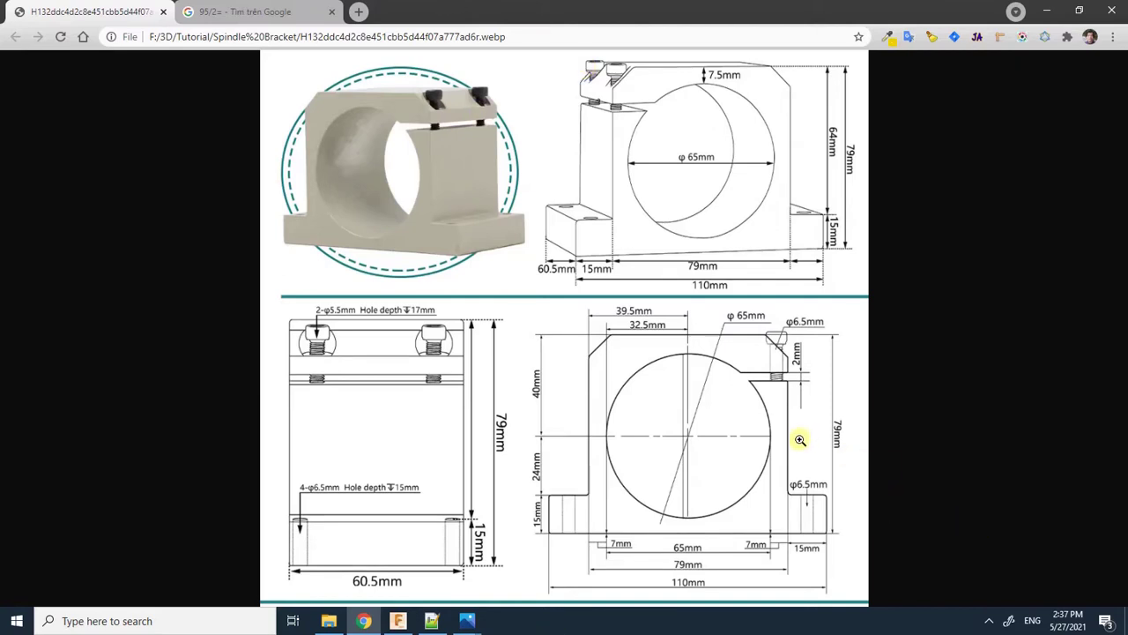
left_click(467, 620)
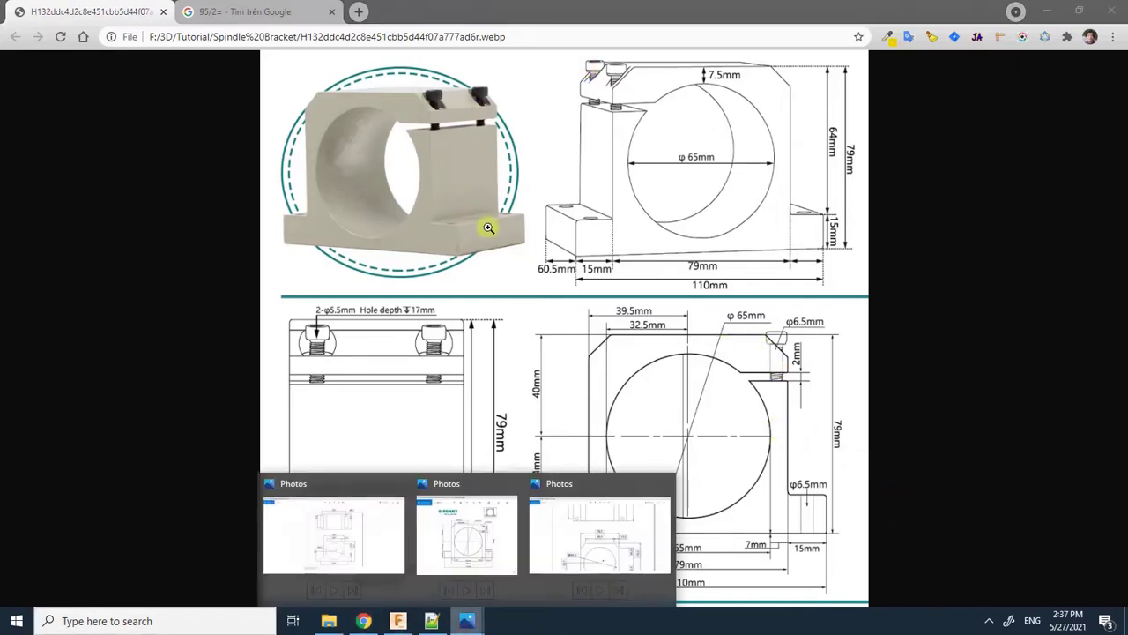
left_click(361, 536)
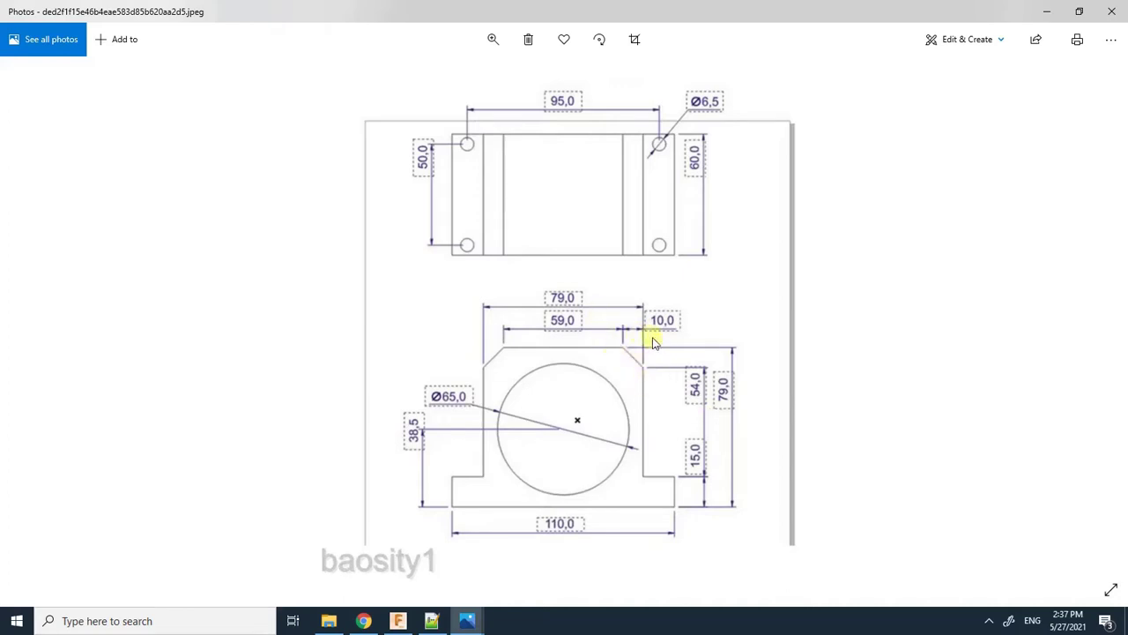
left_click(398, 621)
key("l")
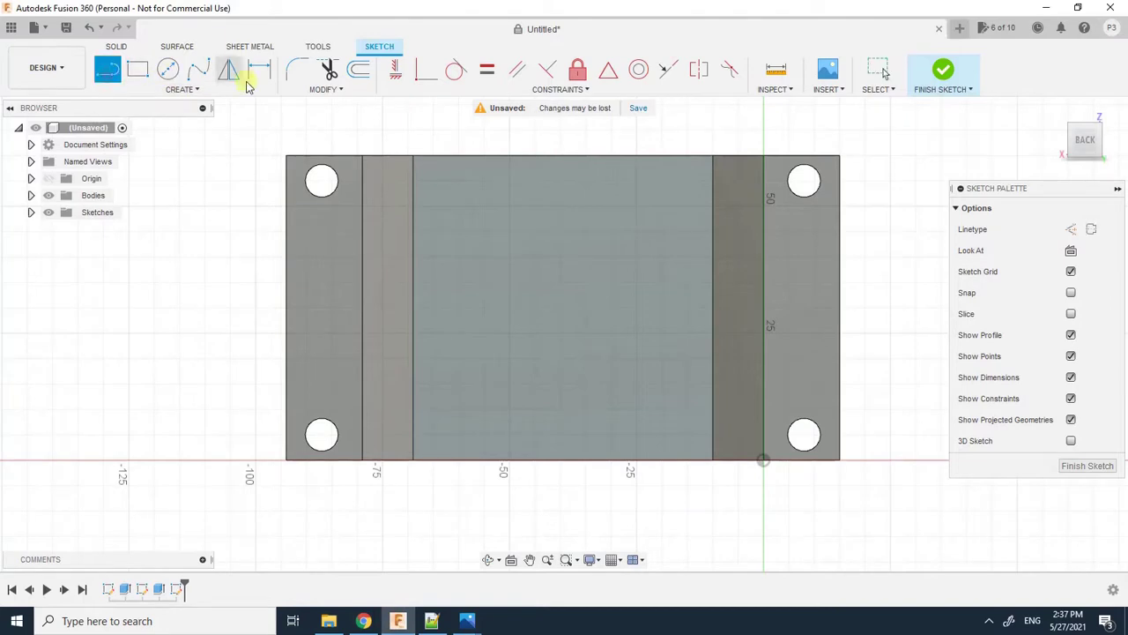
left_click(415, 157)
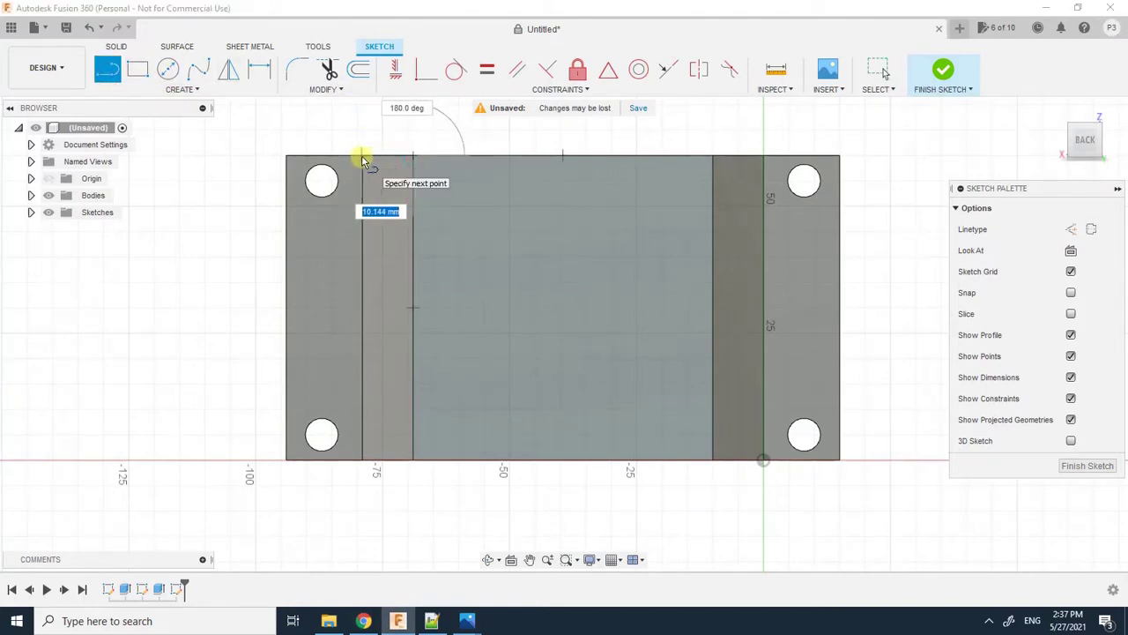
type("10")
key("Return")
key("Escape")
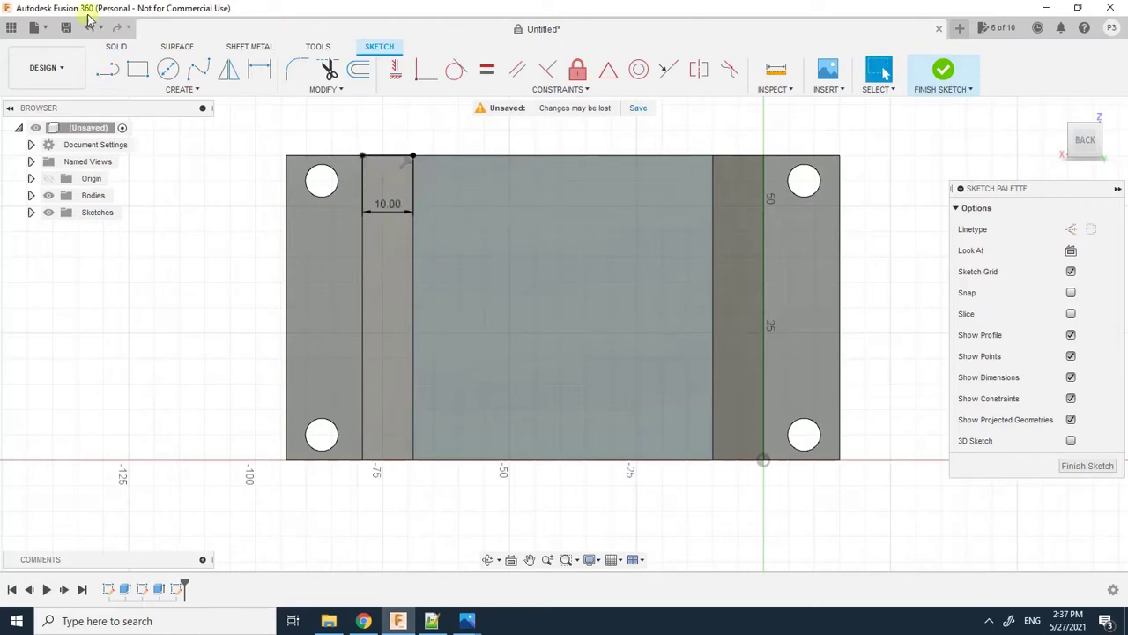
Step: Draw a 10 mm vertical line down from the midpoint of the 10 mm line on the chamfer strip's upper edge
left_click(108, 69)
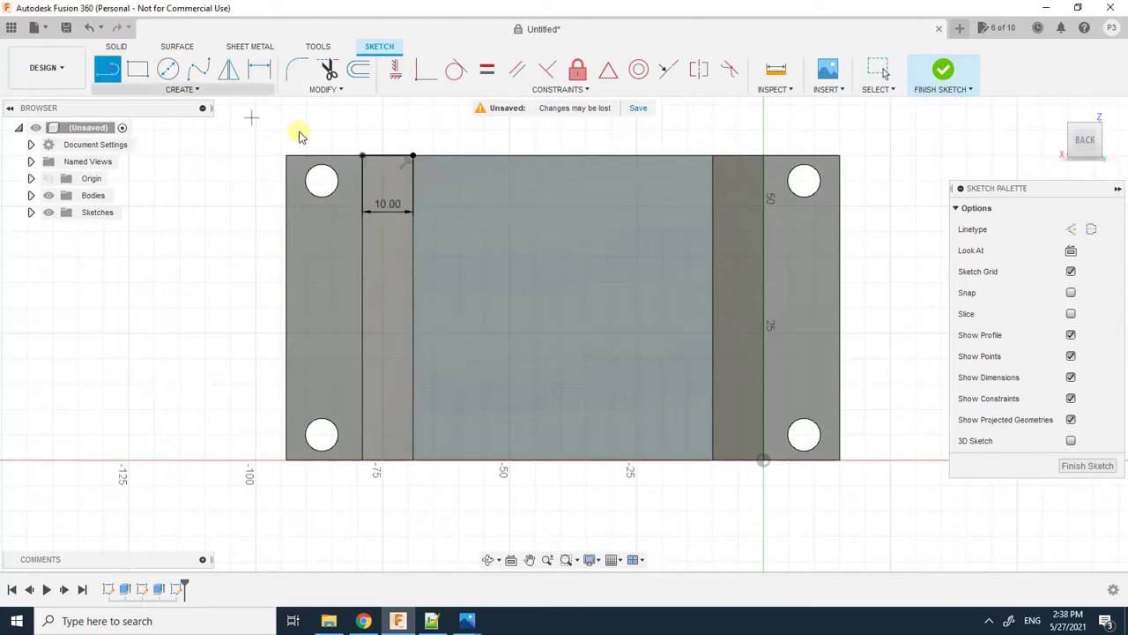
left_click(388, 156)
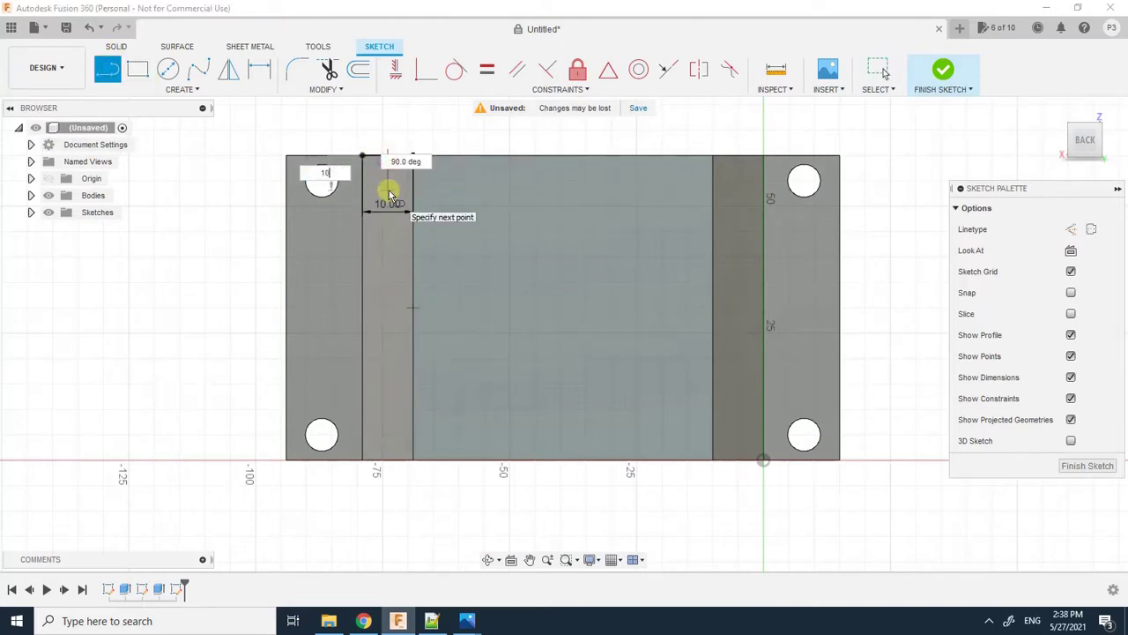
key("Return")
key("Escape")
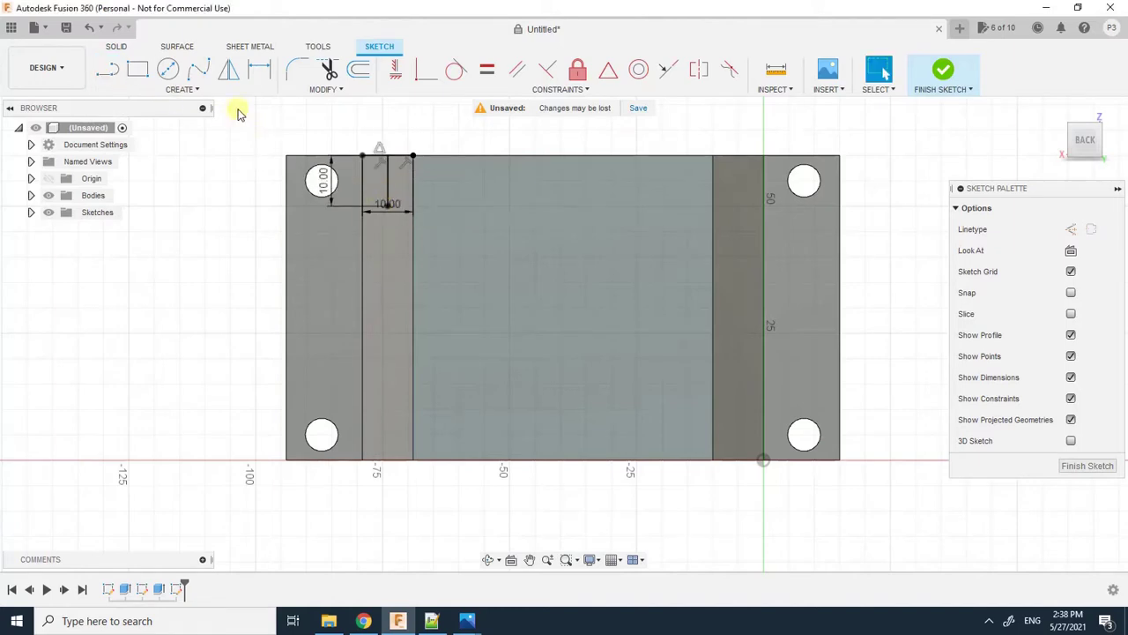
Step: Draw a 10 mm line along the lower edge of the opposite chamfer strip and a 10 mm vertical line up from its midpoint
left_click(108, 69)
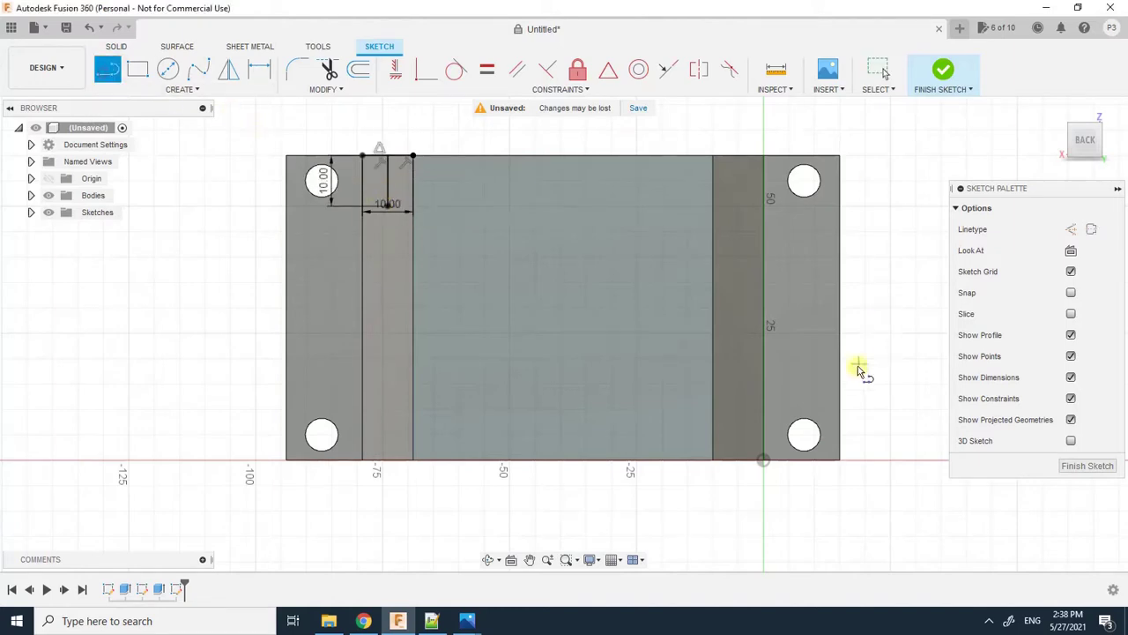
left_click(713, 459)
type("10")
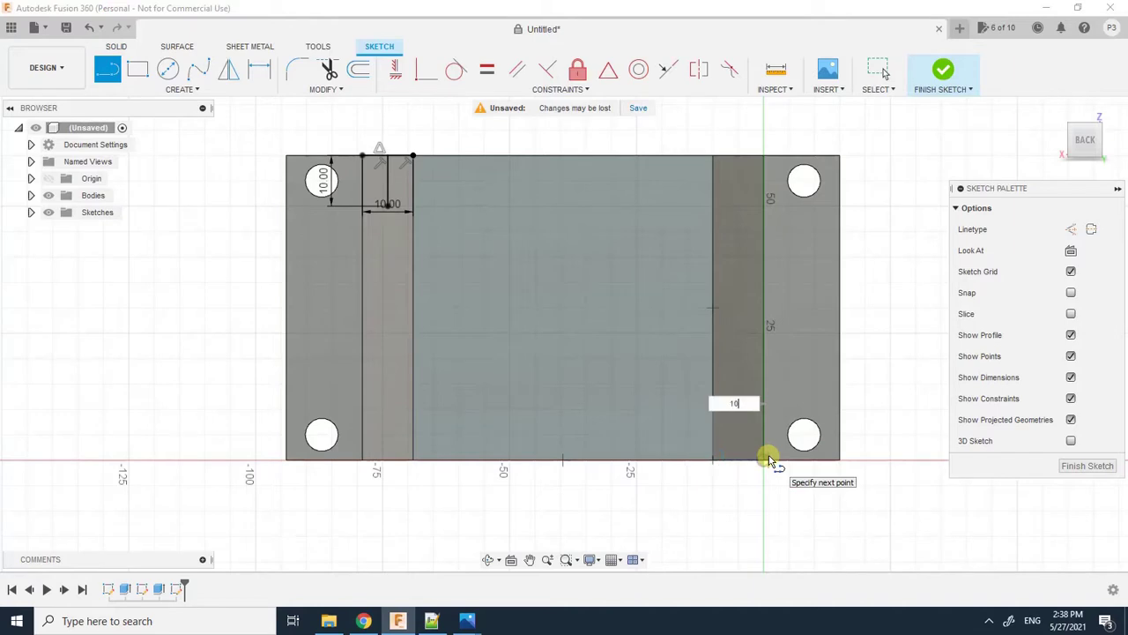
key("Return")
key("Escape")
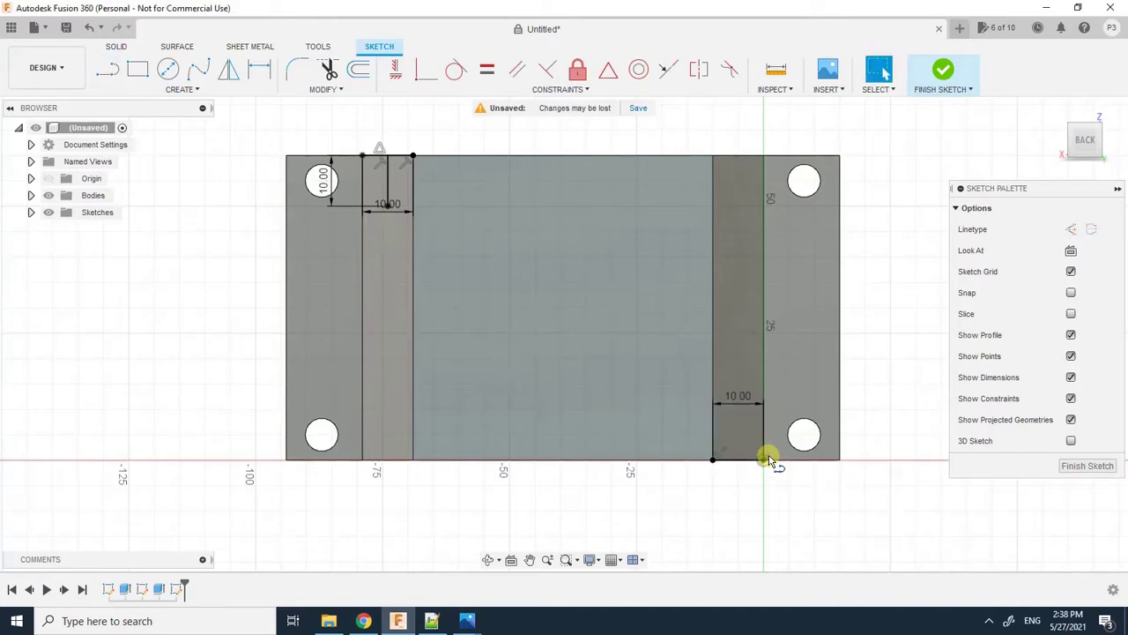
left_click(108, 70)
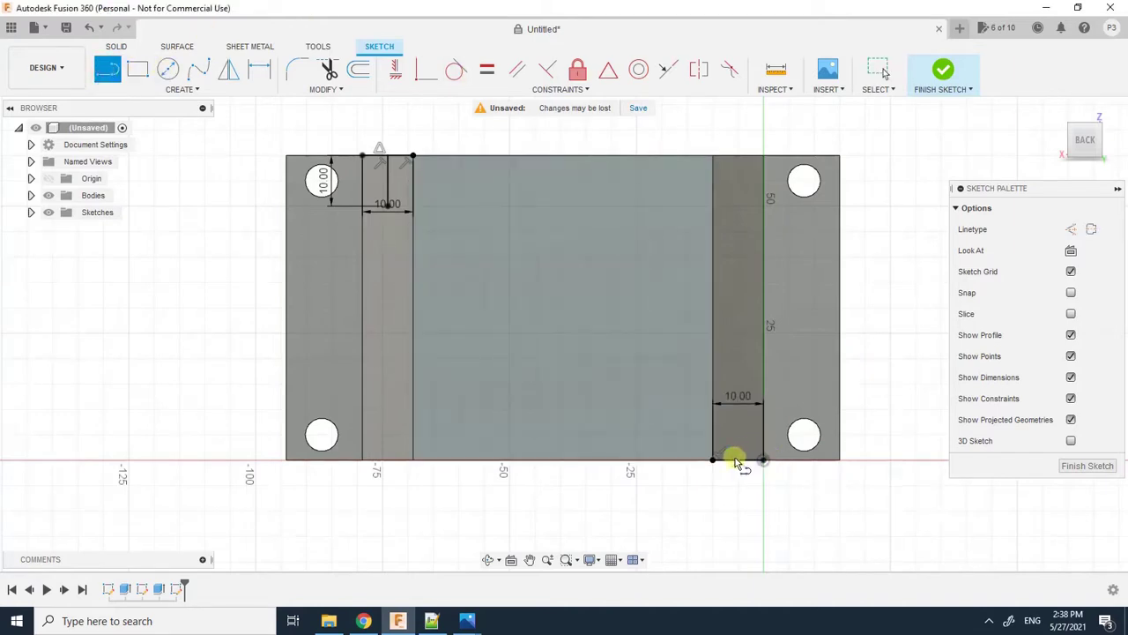
left_click(738, 459)
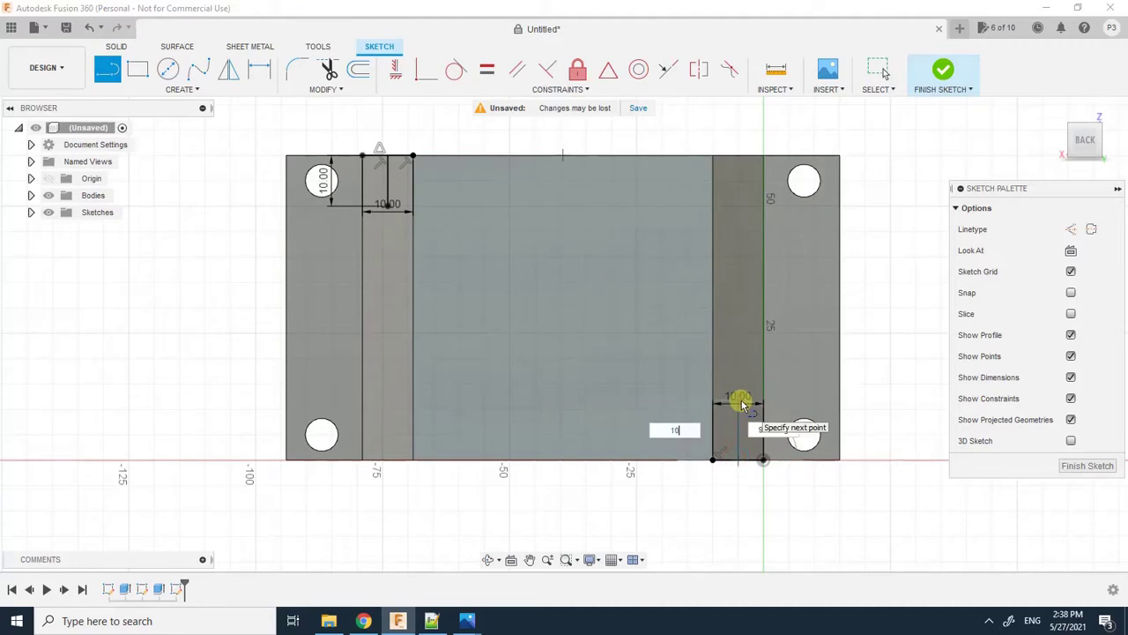
type("10")
key("Return")
key("Escape")
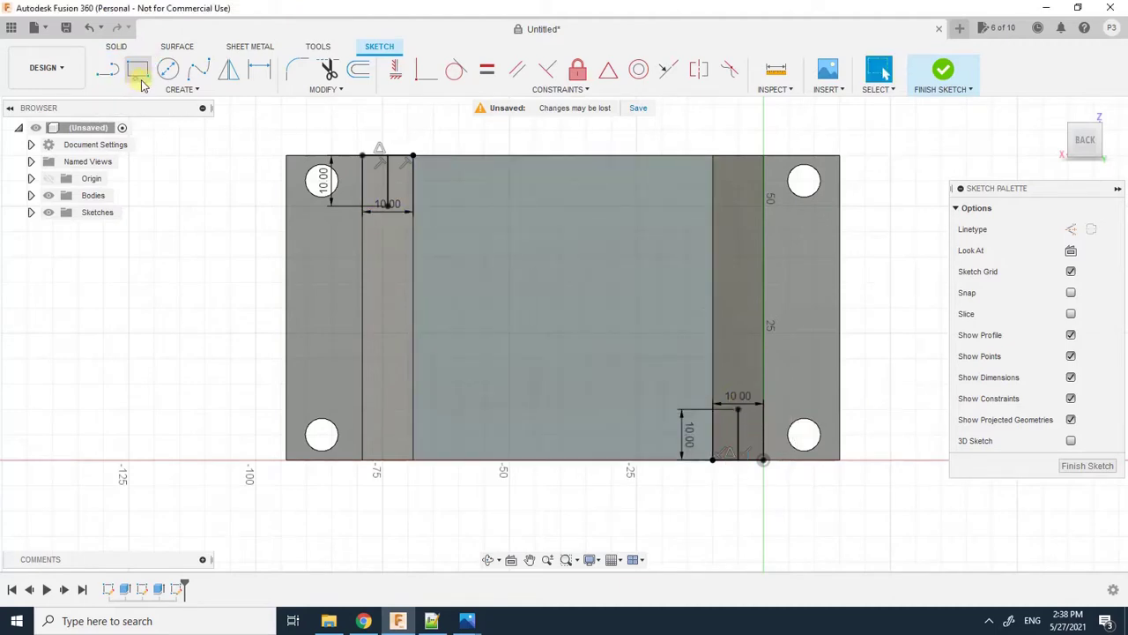
Step: Draw a two-point rectangle between the free ends of the two 10 mm vertical lines
left_click(139, 74)
left_click(387, 206)
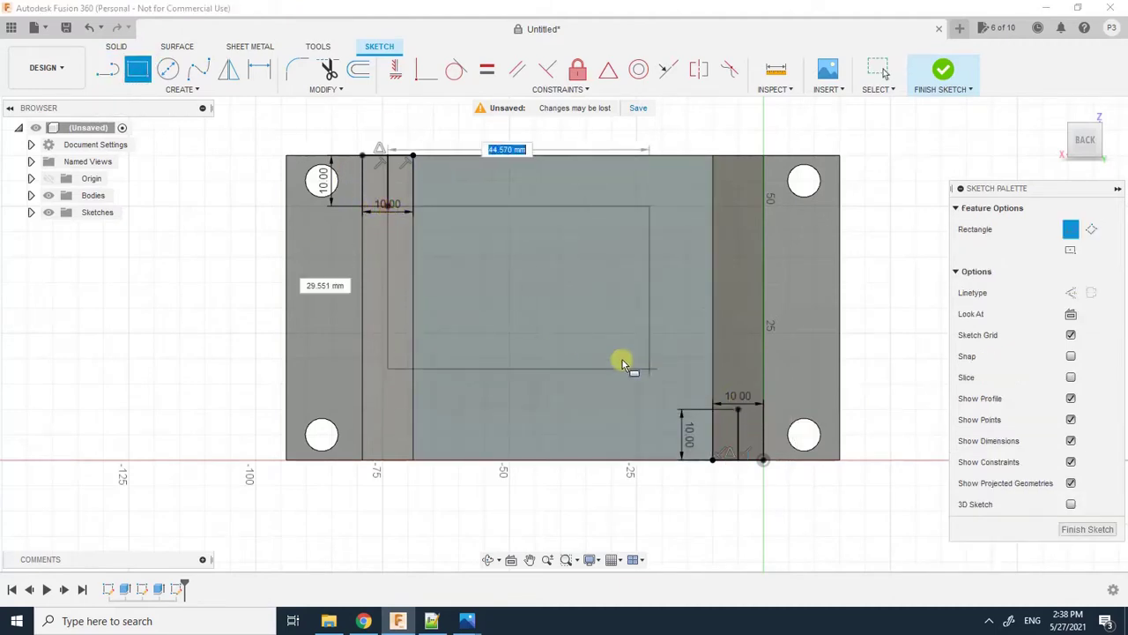
left_click(739, 410)
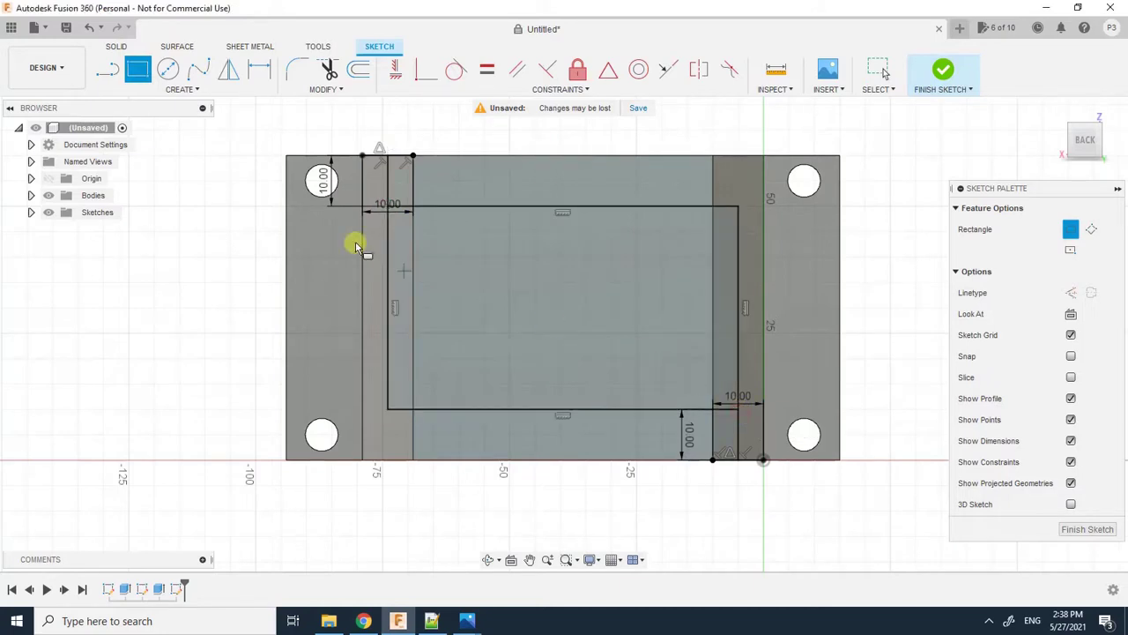
left_click(168, 69)
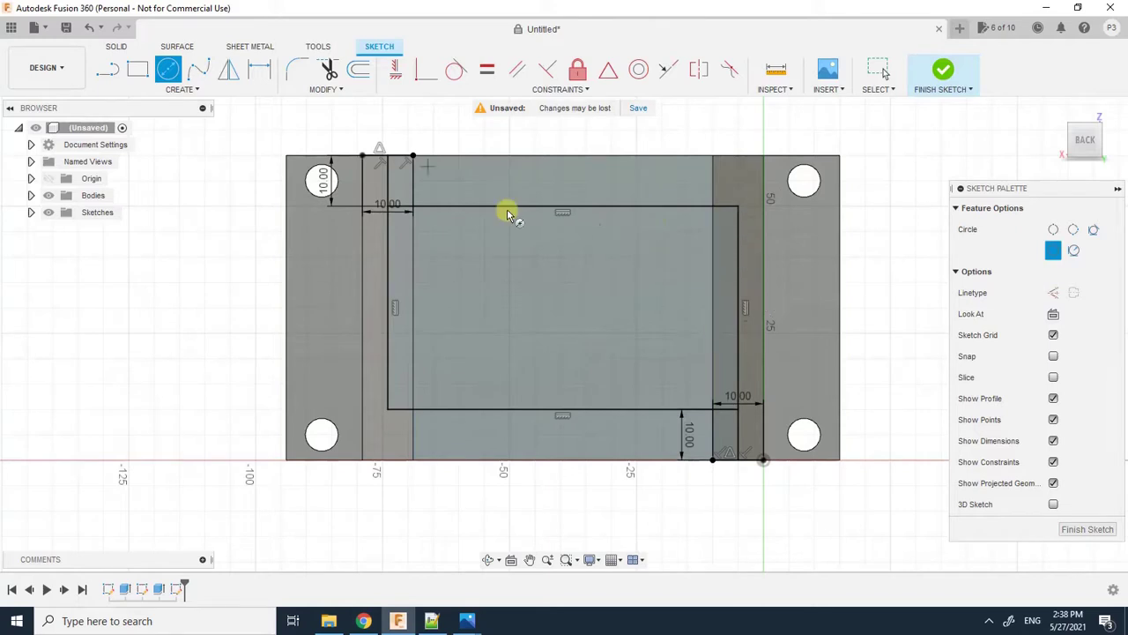
key("Escape")
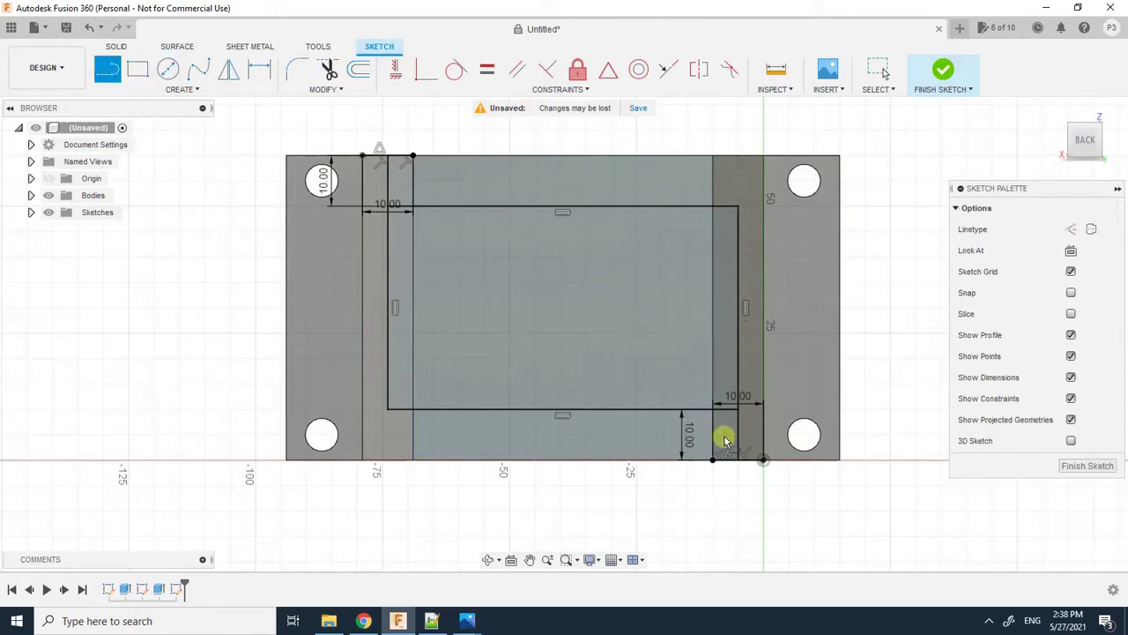
Step: Undo the rectangle and both construction lines on the opposite chamfer strip
key("ctrl+z")
key("ctrl+z")
key("ctrl+z")
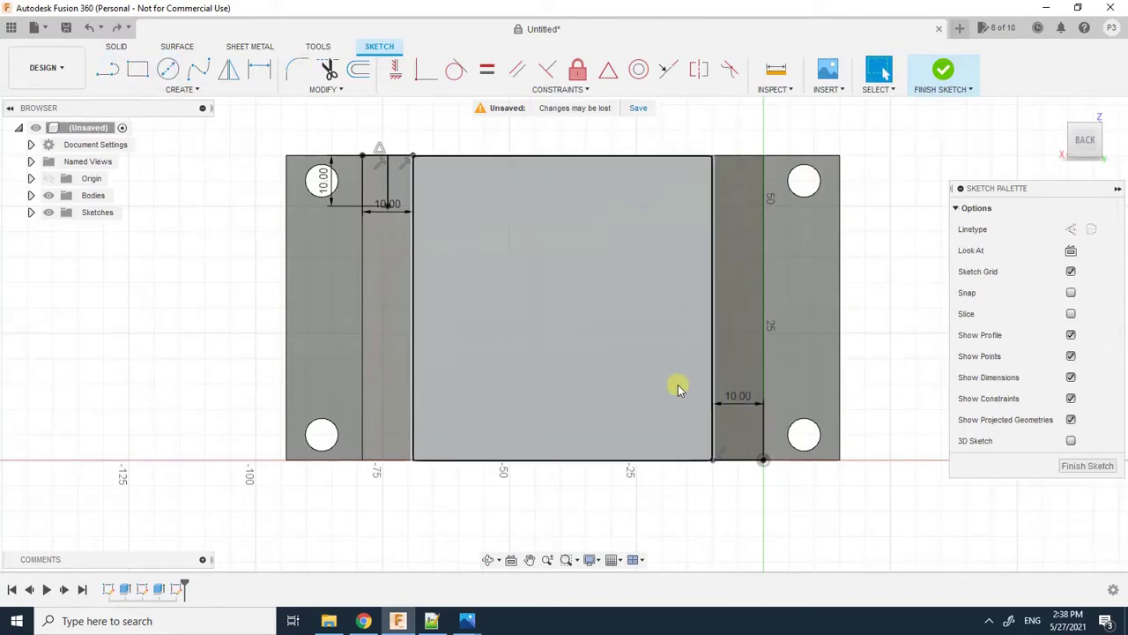
key("ctrl+z")
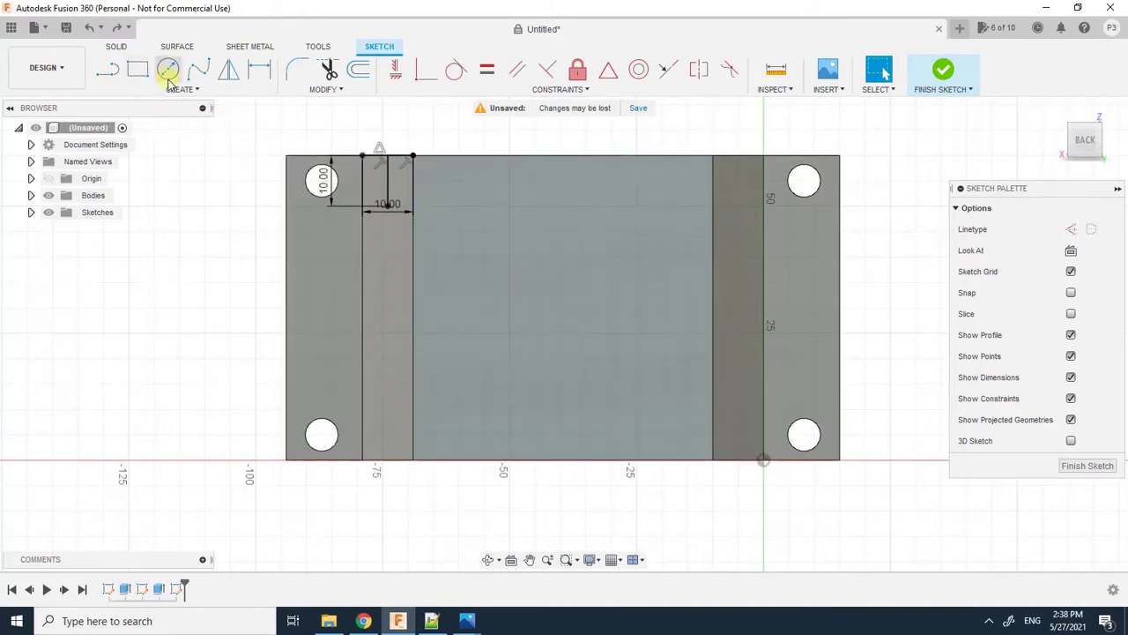
Step: Draw a 10 mm line along the lower edge of the first chamfer strip and a 10 mm vertical line up from its midpoint
left_click(108, 69)
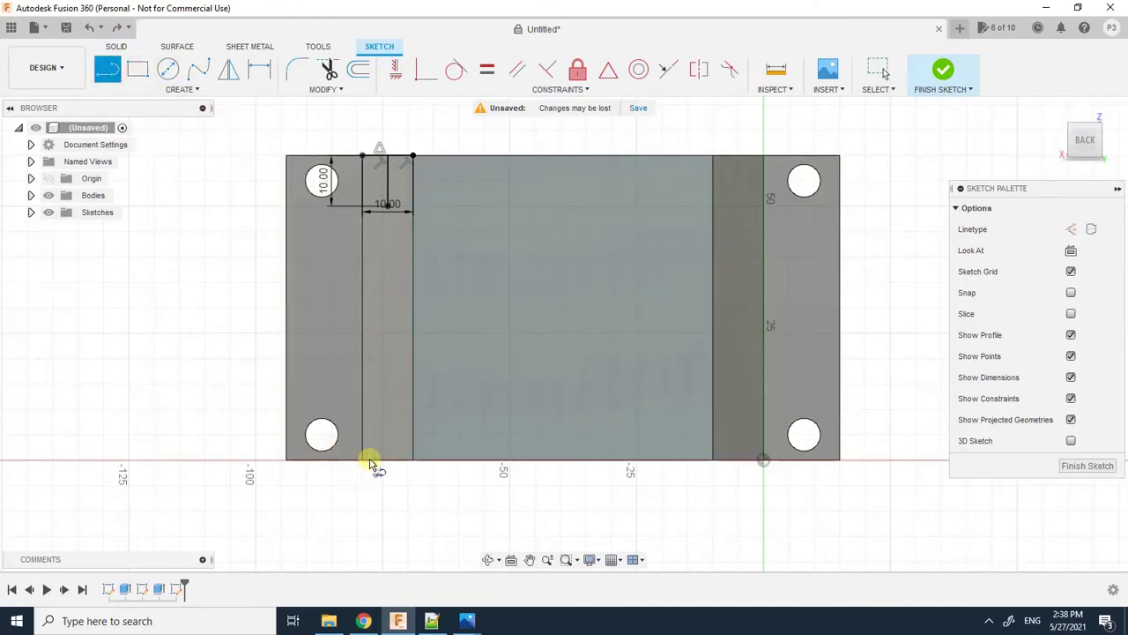
left_click(412, 460)
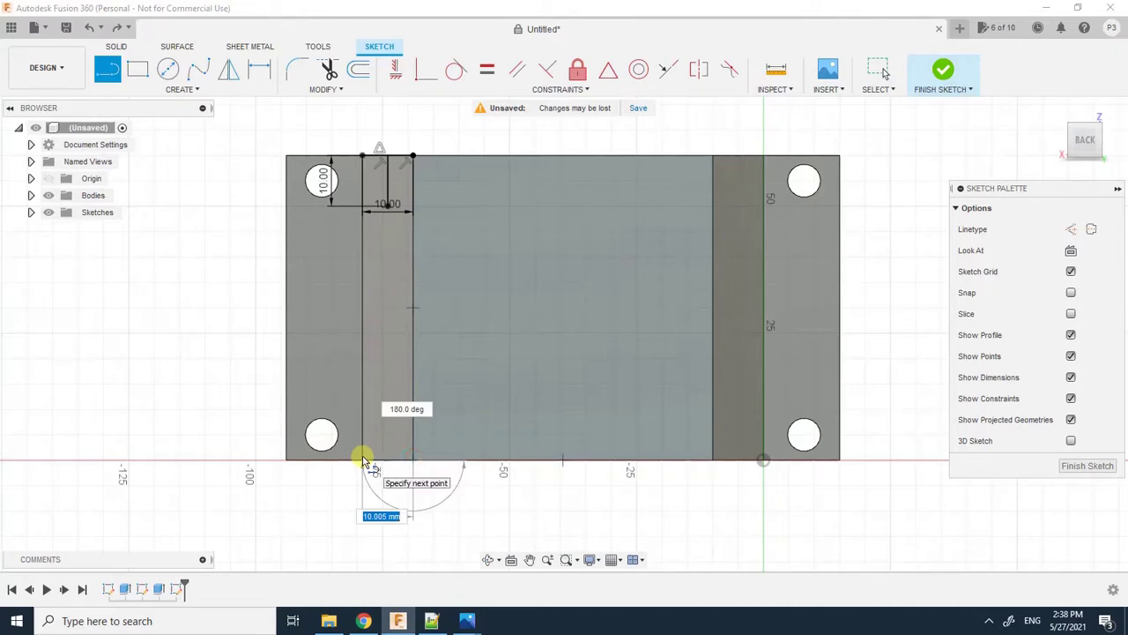
type("10")
key("Return")
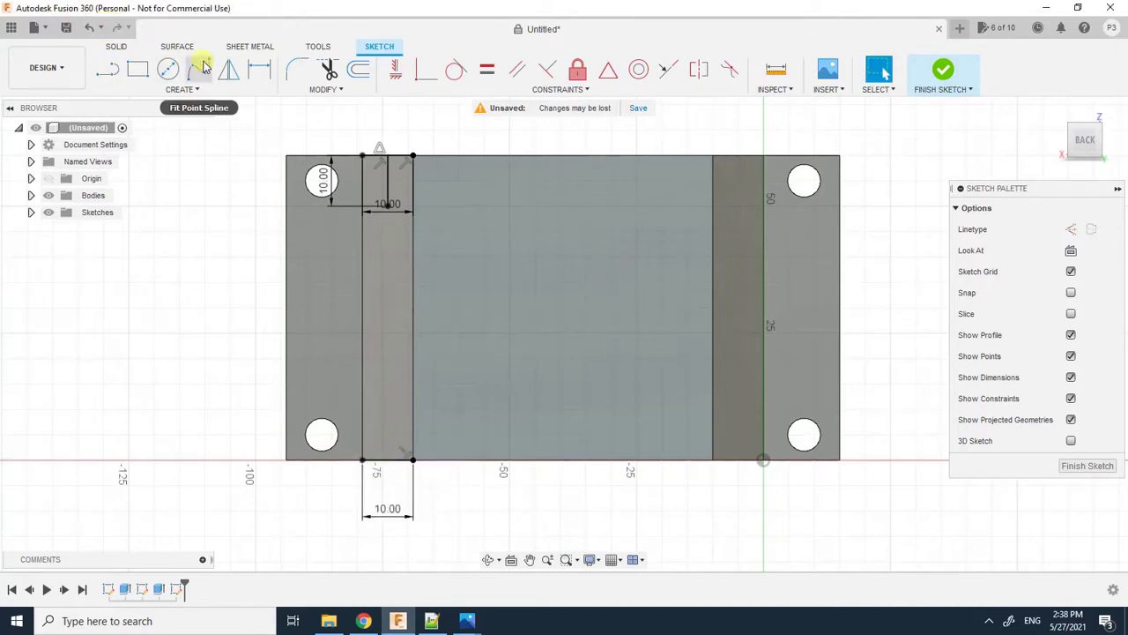
left_click(388, 459)
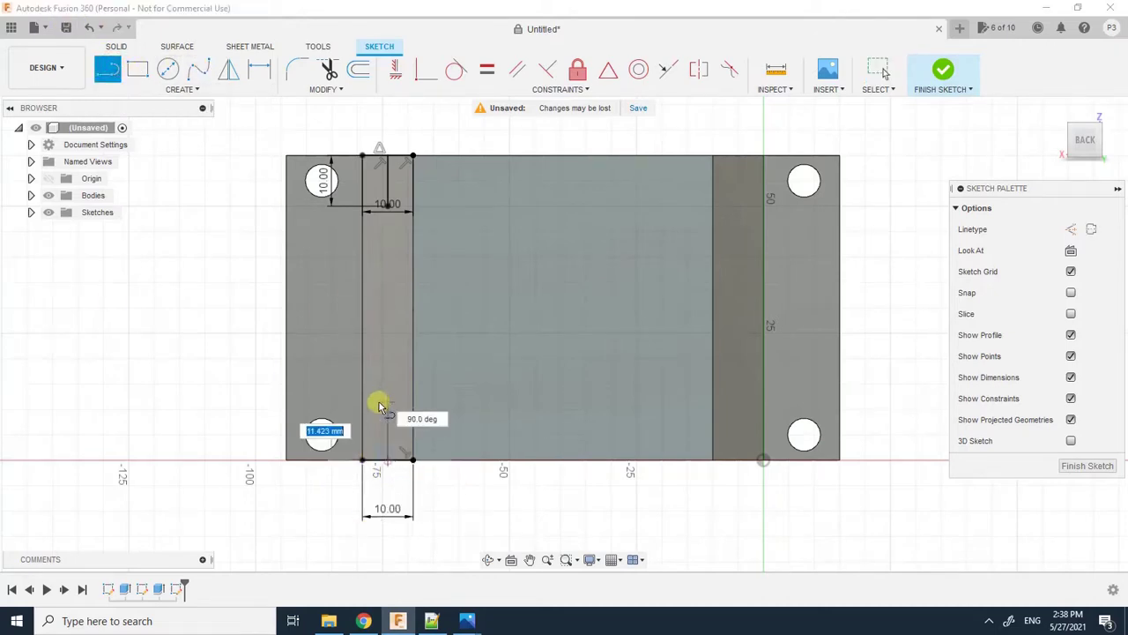
type("10")
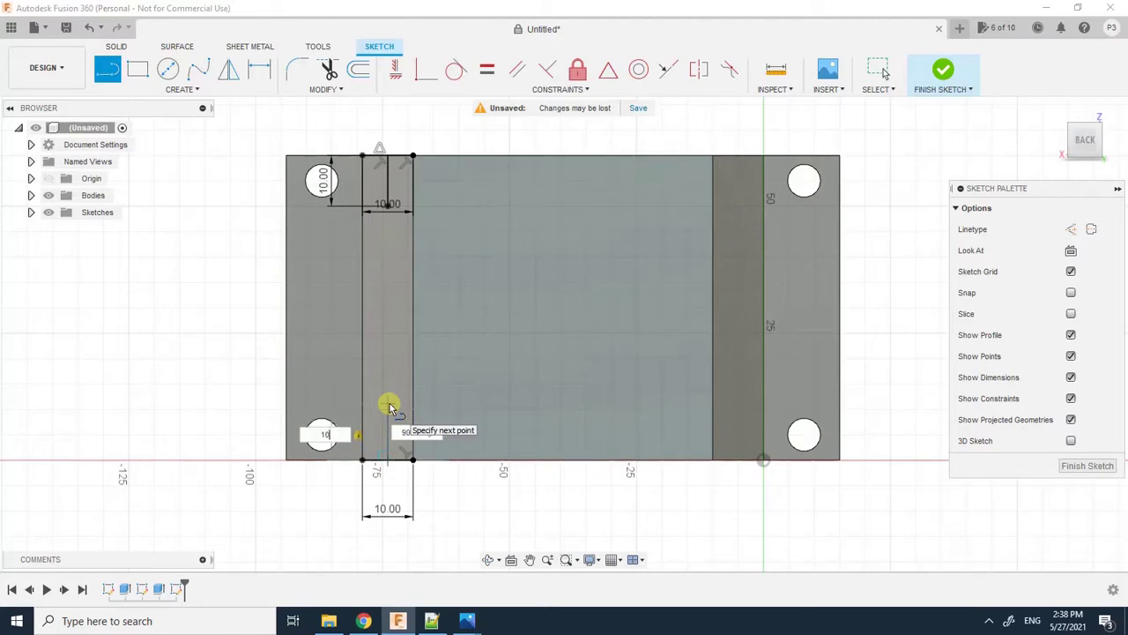
key("Return")
key("Escape")
Step: Draw a 6.5 mm diameter circle centred on the free end of each 10 mm vertical line
left_click(169, 70)
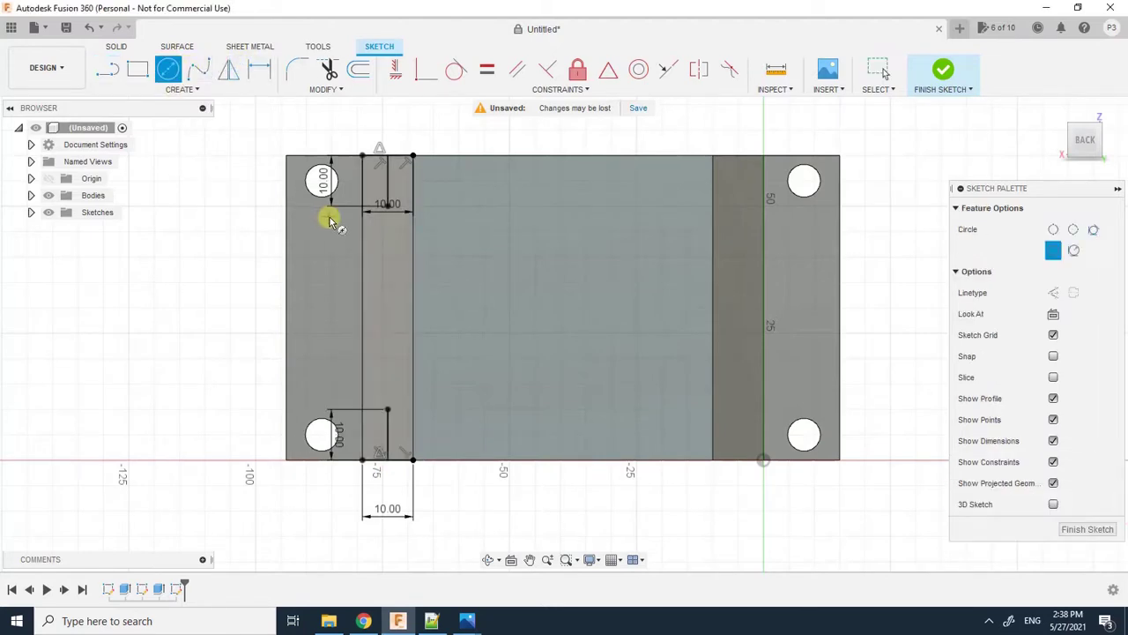
left_click(385, 208)
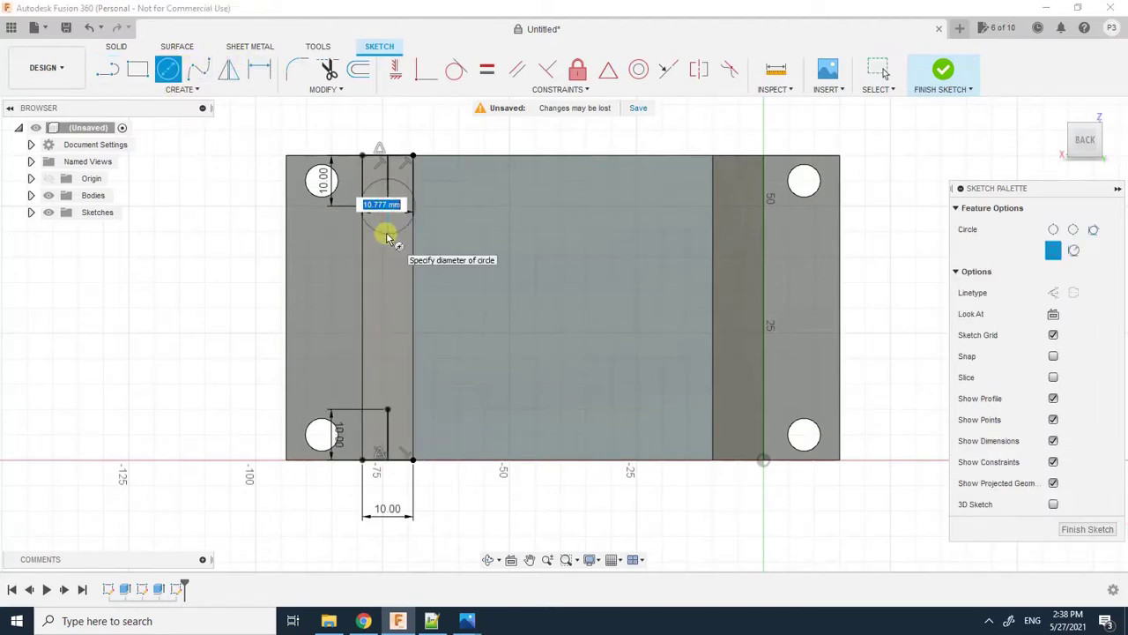
type("6.5")
key("Return")
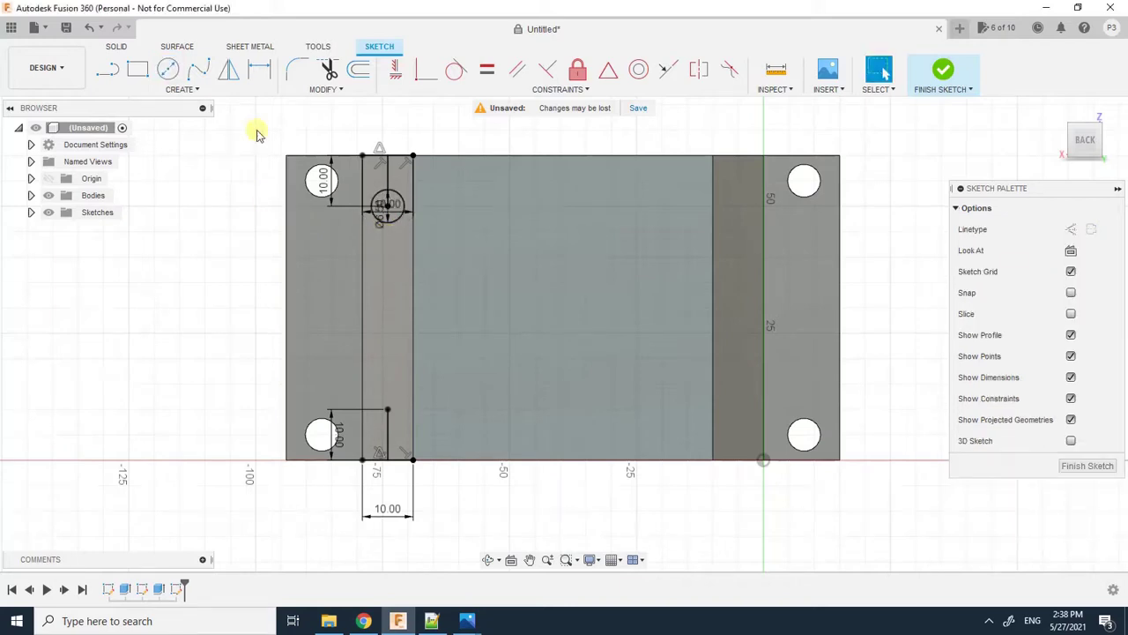
left_click(388, 409)
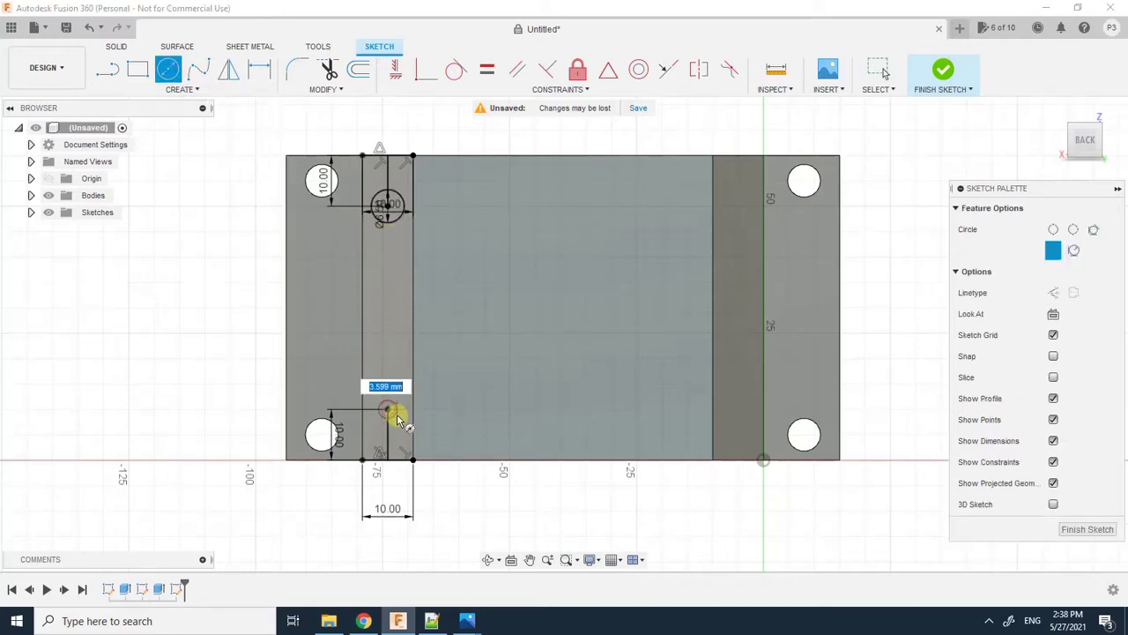
key("Return")
key("Escape")
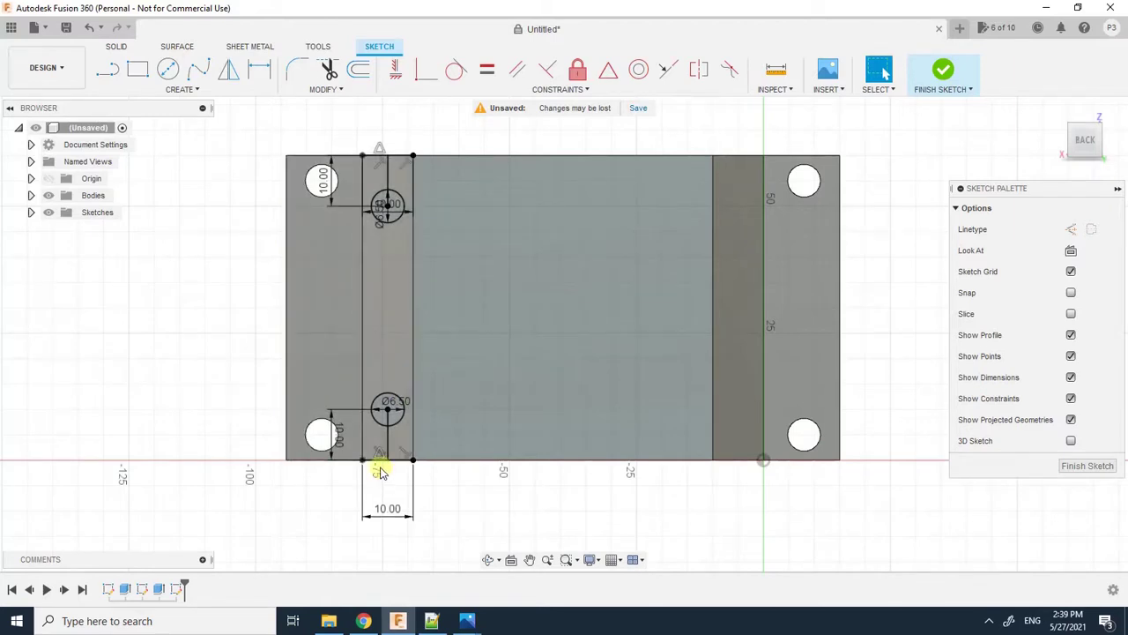
left_click(363, 621)
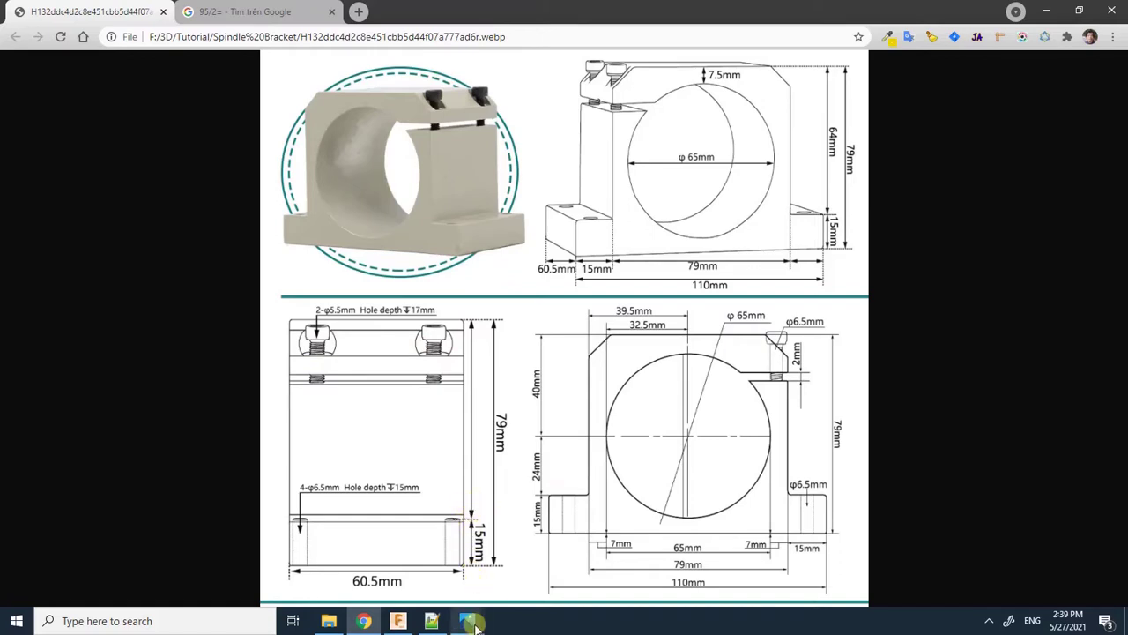
mouse_move(474, 622)
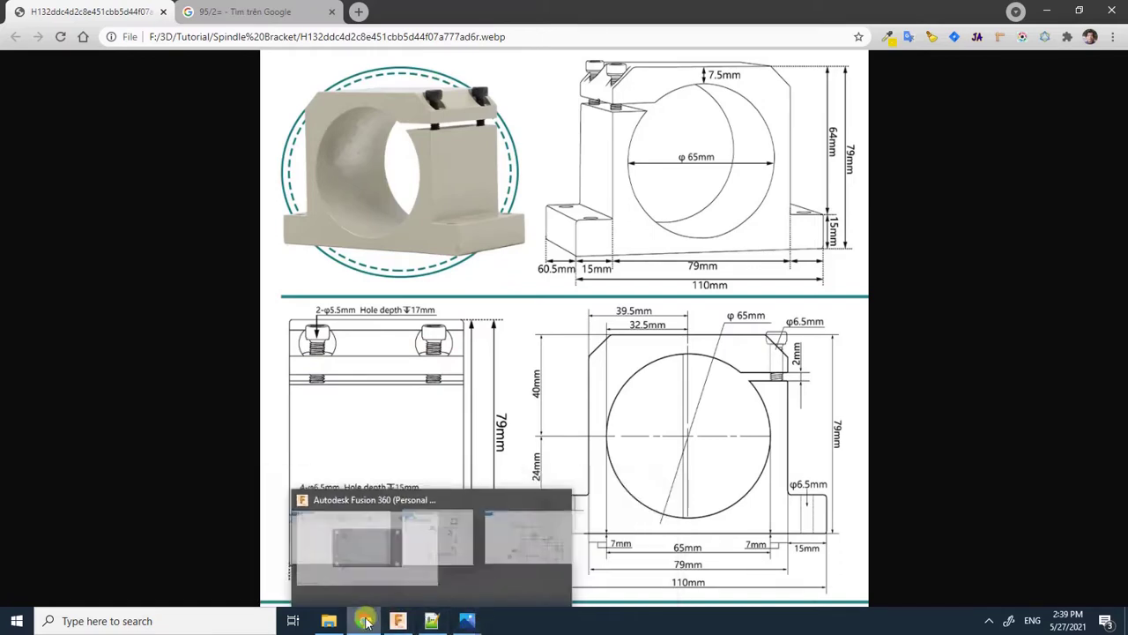
left_click(328, 620)
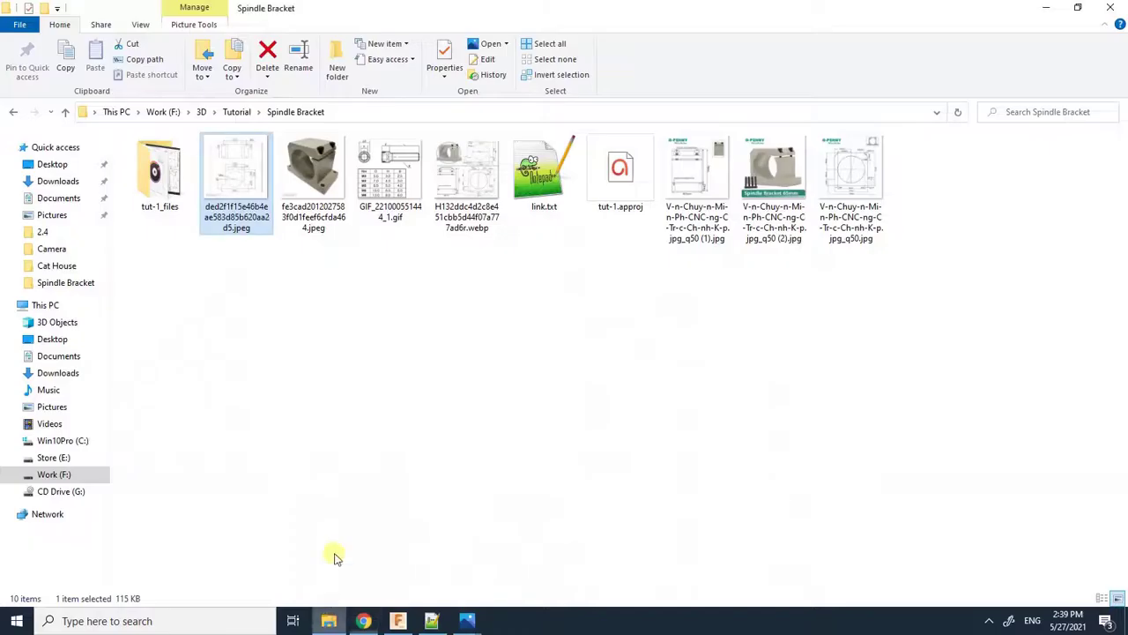
double_click(407, 180)
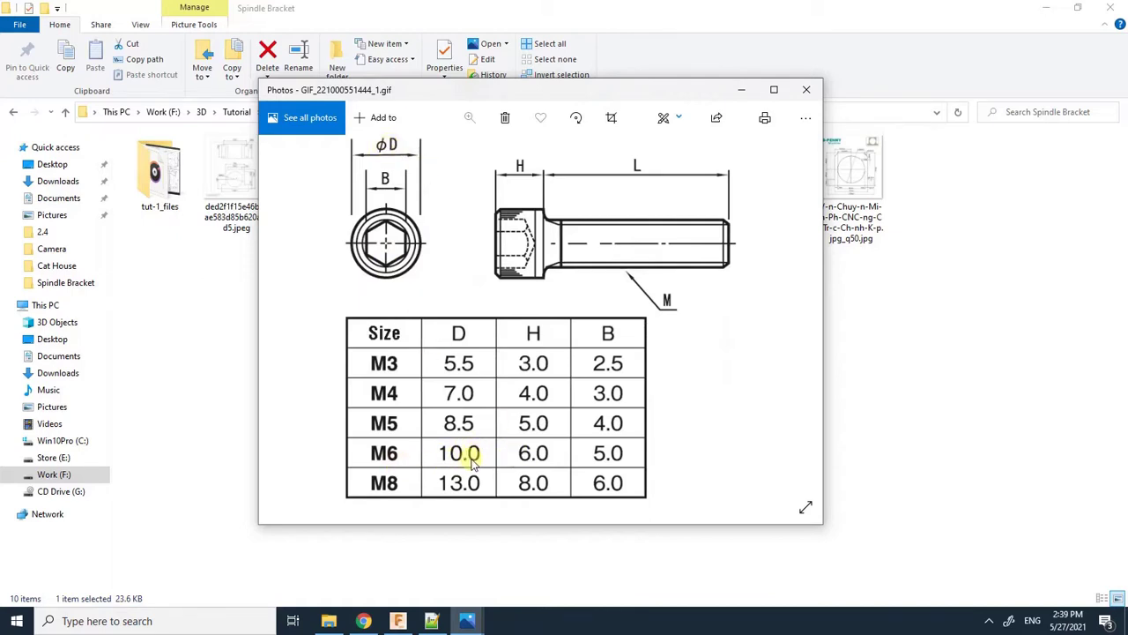
Step: Switch back to Fusion 360, draw a 10 mm diameter circle concentric with each 6.5 mm circle, and finish the sketch
left_click(398, 621)
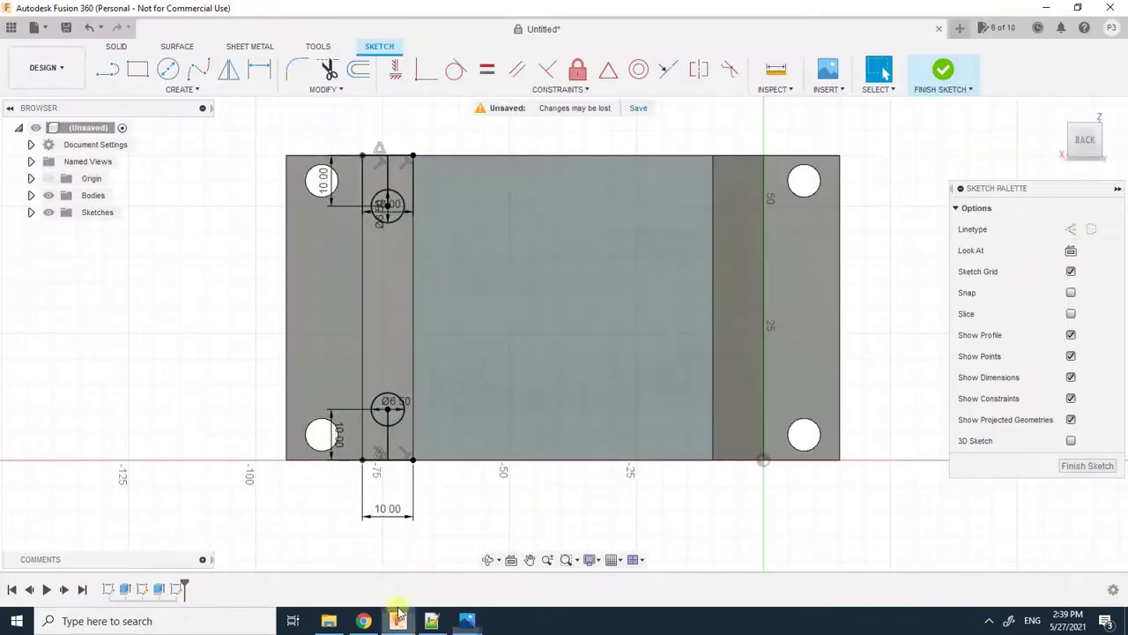
left_click(165, 74)
left_click(387, 204)
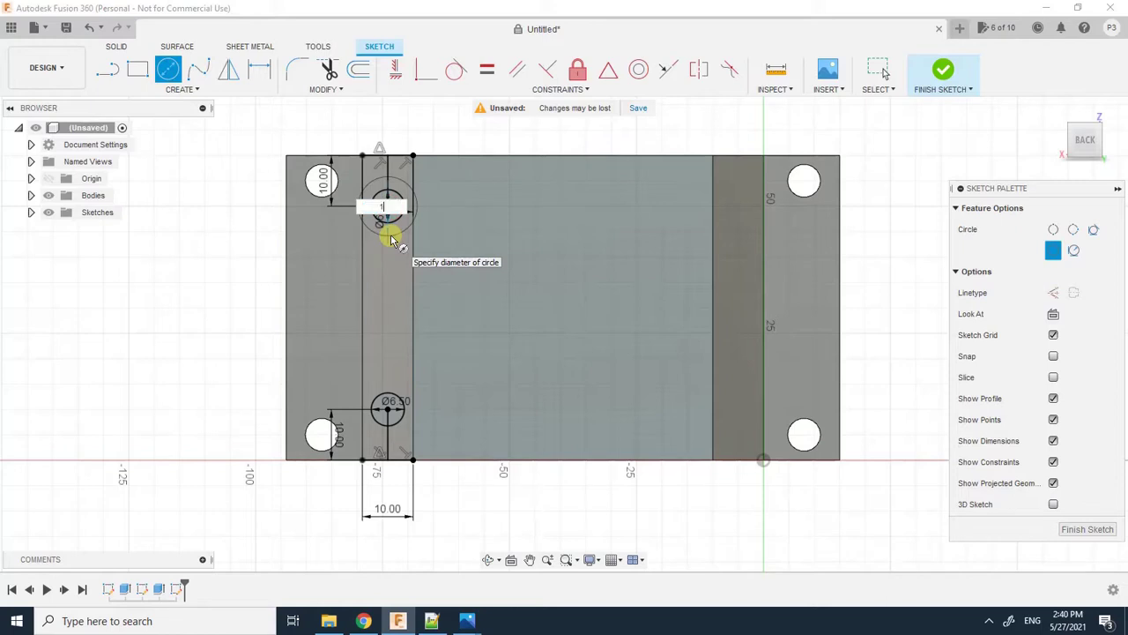
type("10")
key("Return")
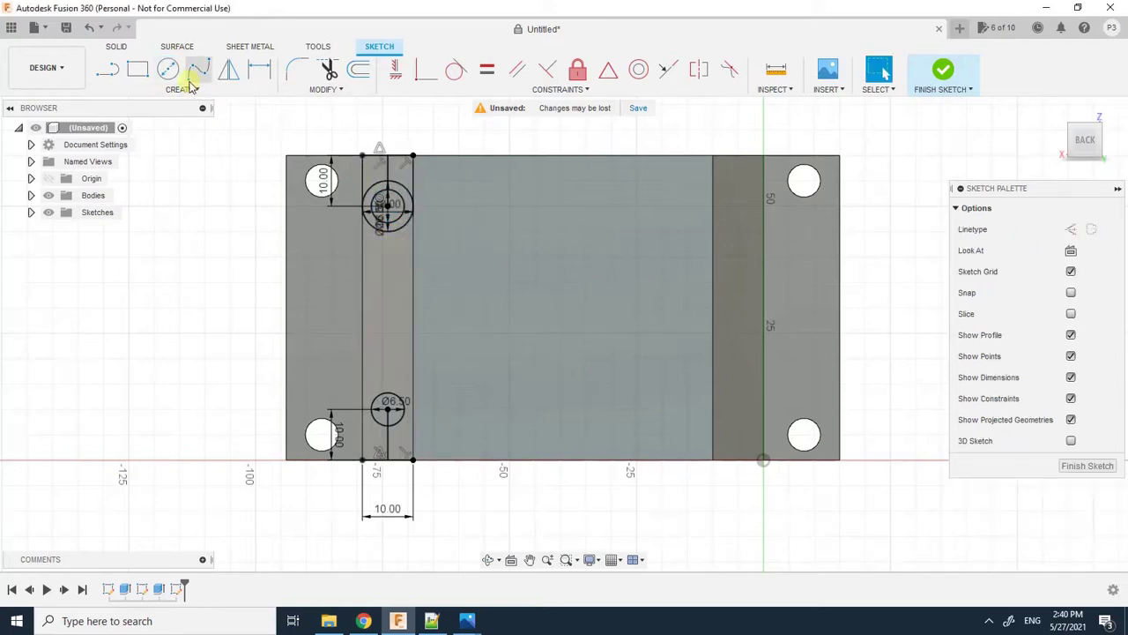
left_click(388, 408)
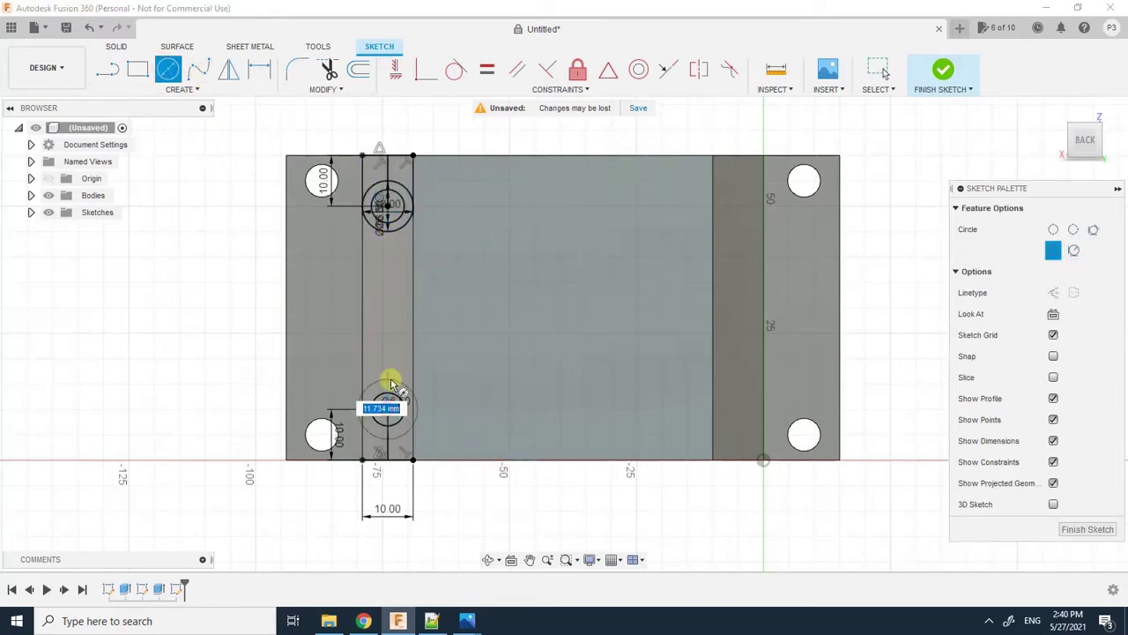
type("10")
key("Return")
key("Escape")
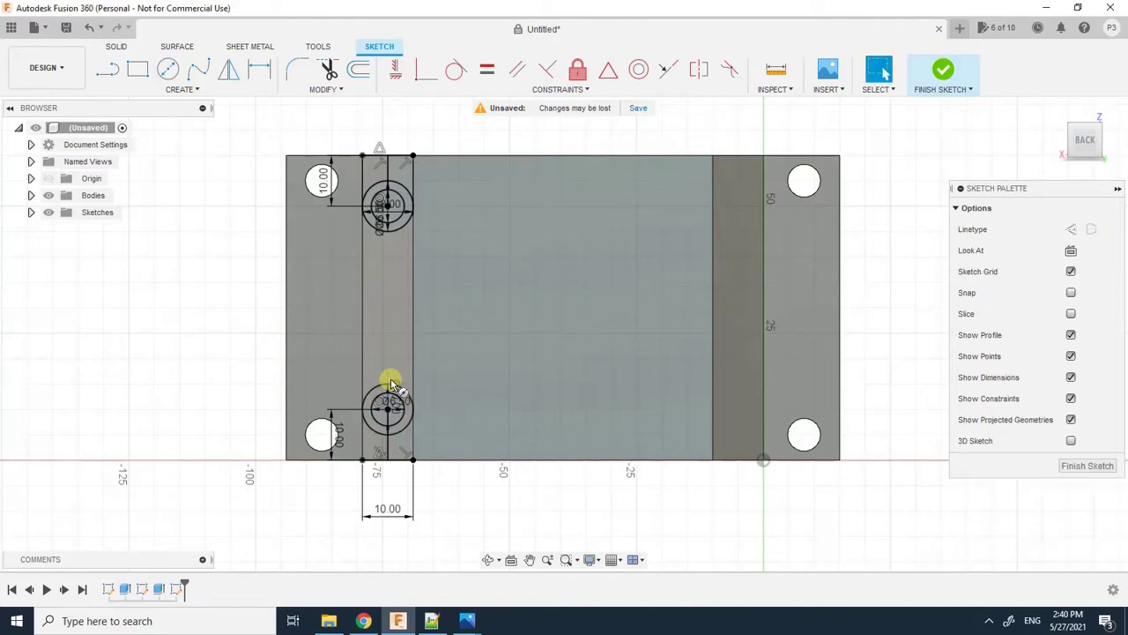
left_click(1079, 468)
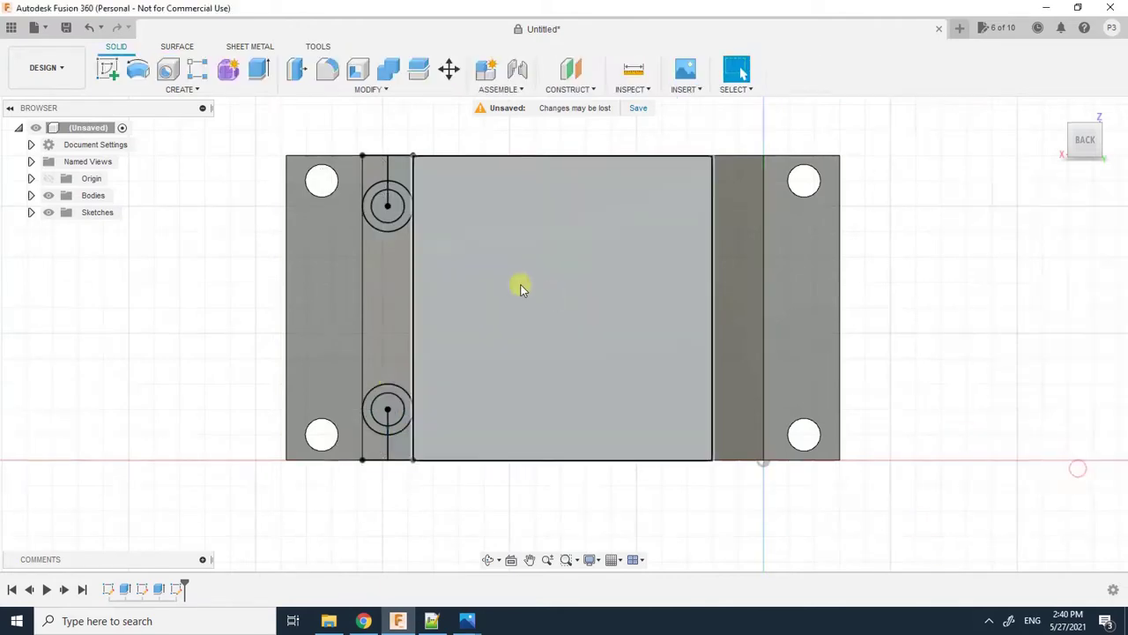
Step: Select the two inner 6.5 mm circle profiles on the clamp and start an extruded cut 30 mm down into the body
left_click(490, 561)
left_click_drag(528, 390, 582, 311)
scroll(506, 360, "up", 5)
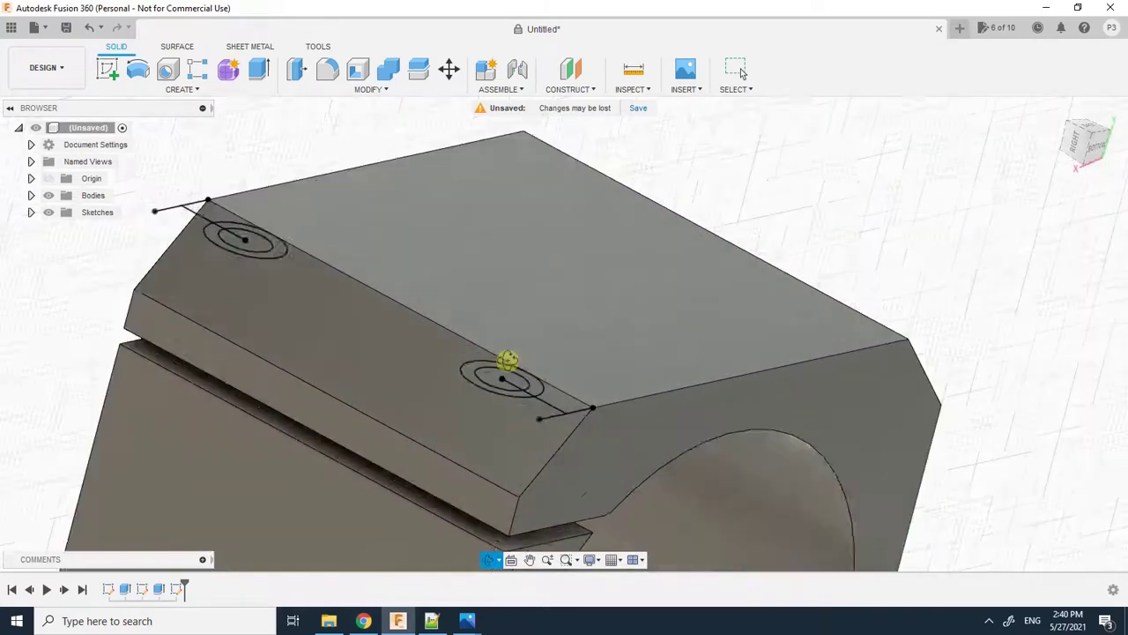
key("Escape")
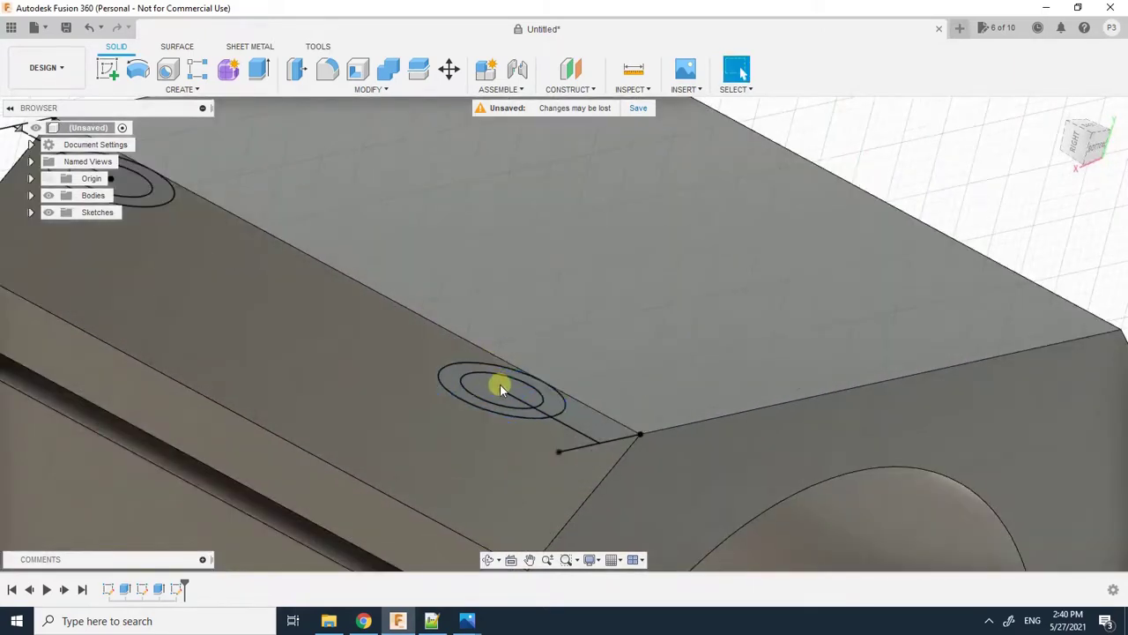
scroll(500, 385, "up", 3)
left_click(487, 373)
scroll(496, 374, "down", 3)
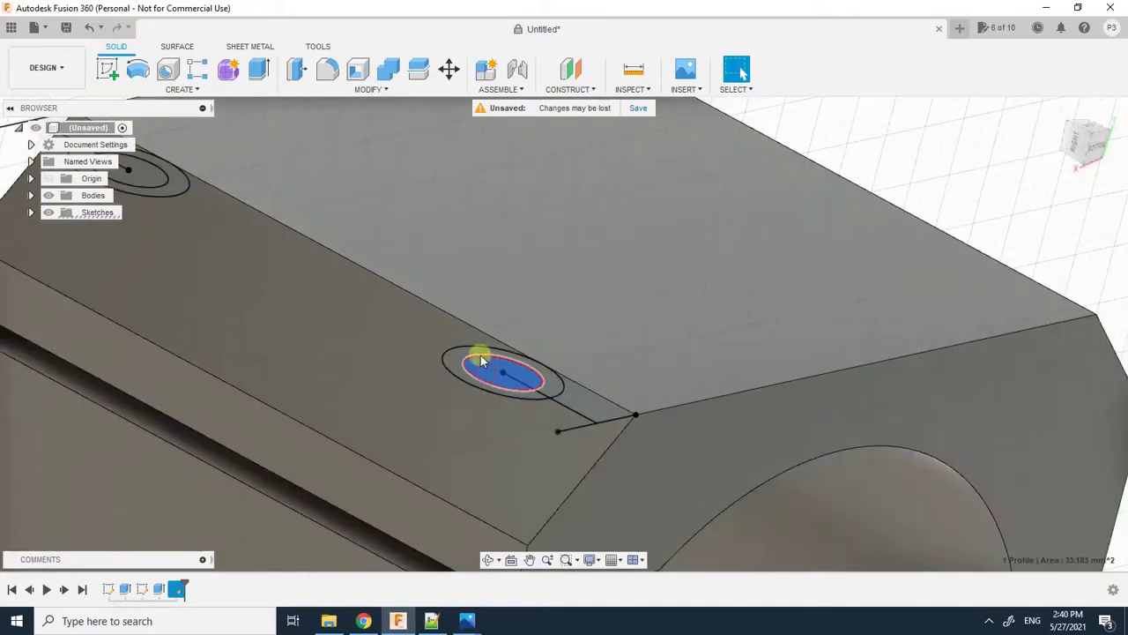
scroll(384, 283, "down", 4)
scroll(345, 286, "up", 6)
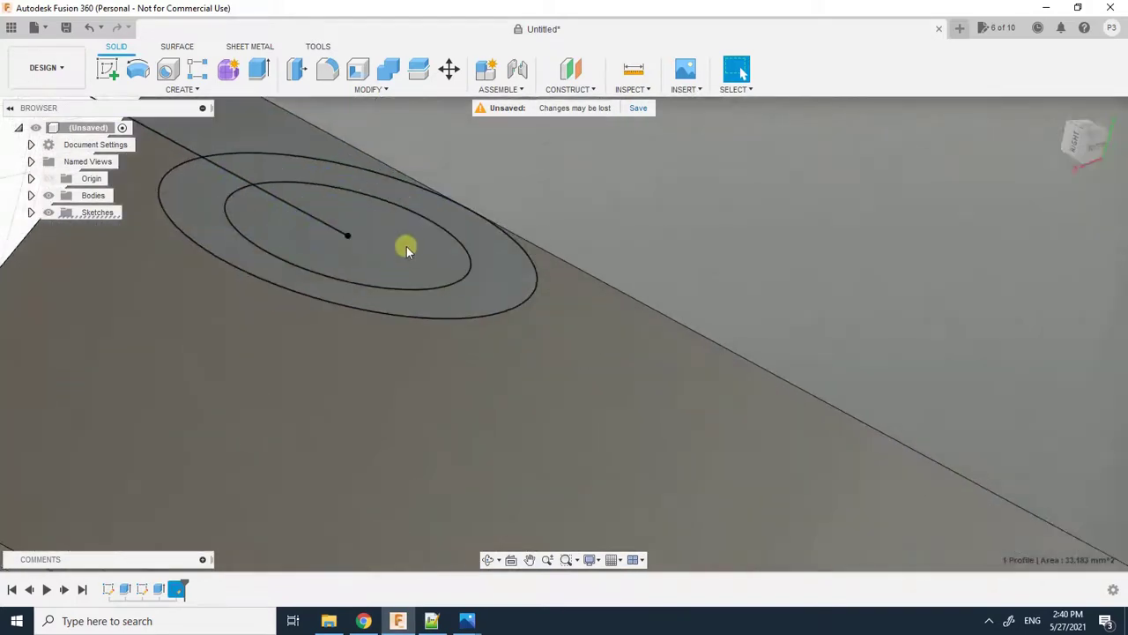
left_click(398, 262)
scroll(401, 273, "down", 5)
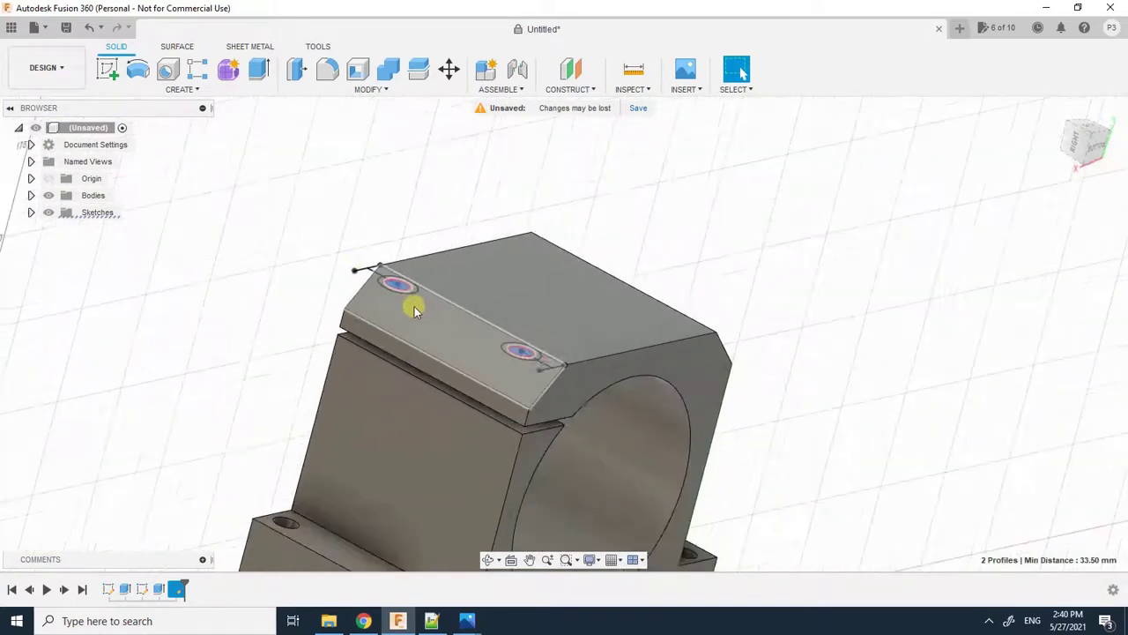
left_click(260, 71)
left_click_drag(397, 269, 356, 383)
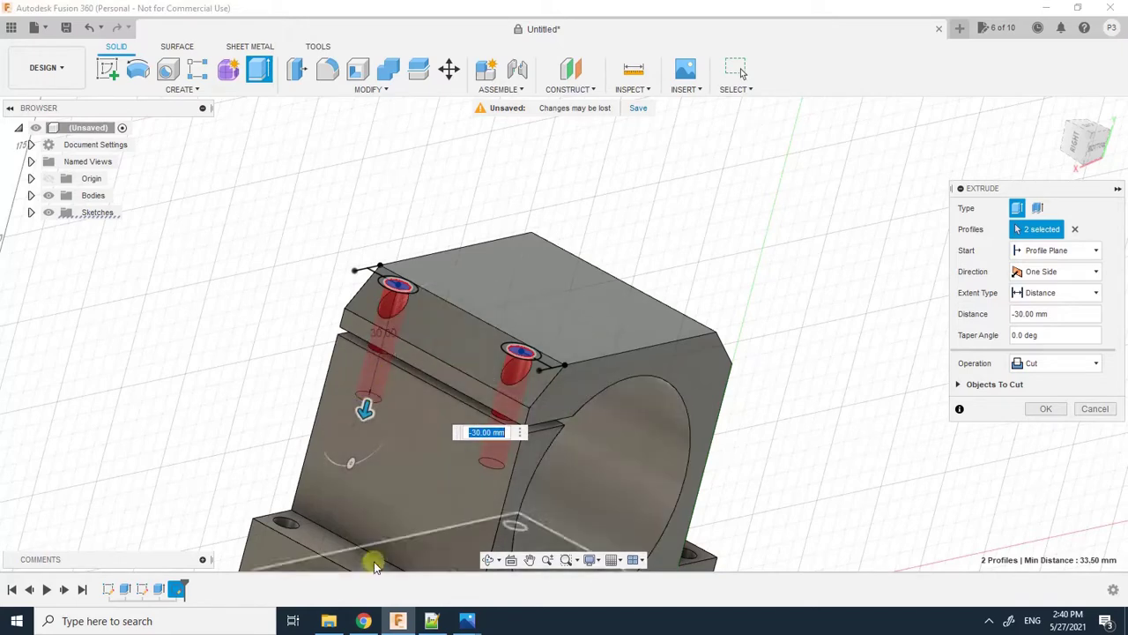
Step: Check the clamp screw hole depth in the Chrome reference drawing and return to Fusion 360
mouse_move(363, 621)
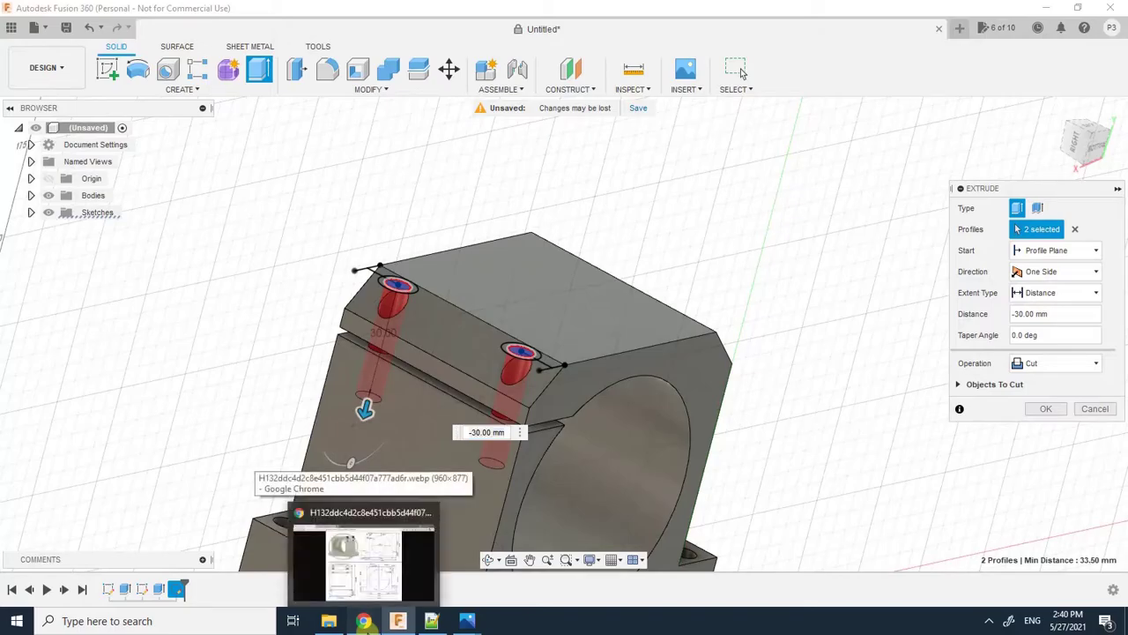
left_click(381, 498)
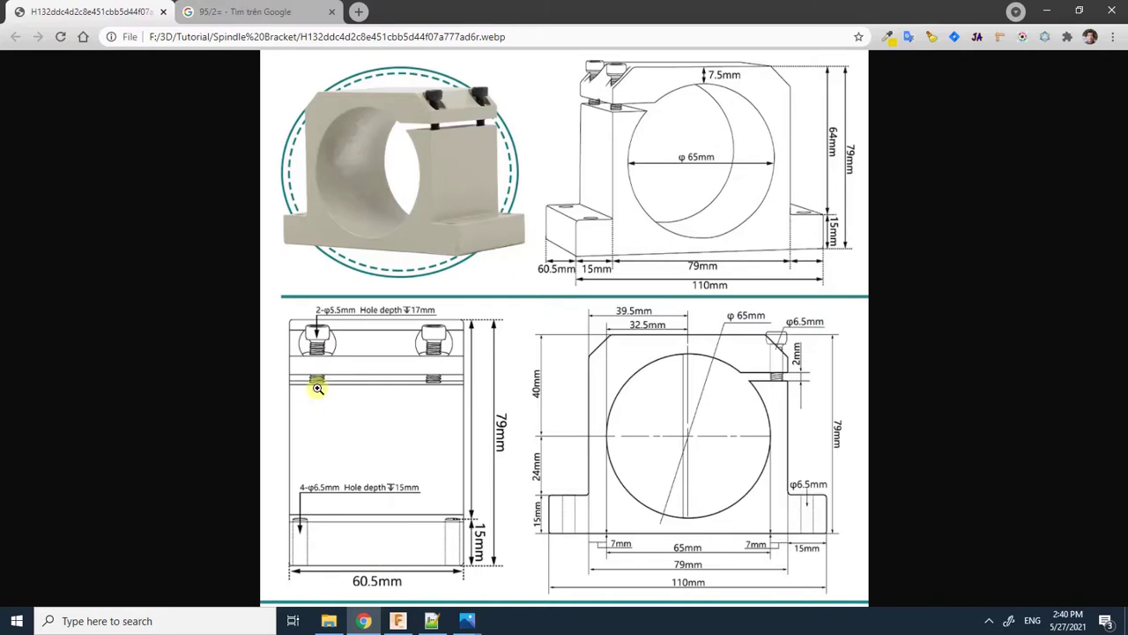
left_click(399, 620)
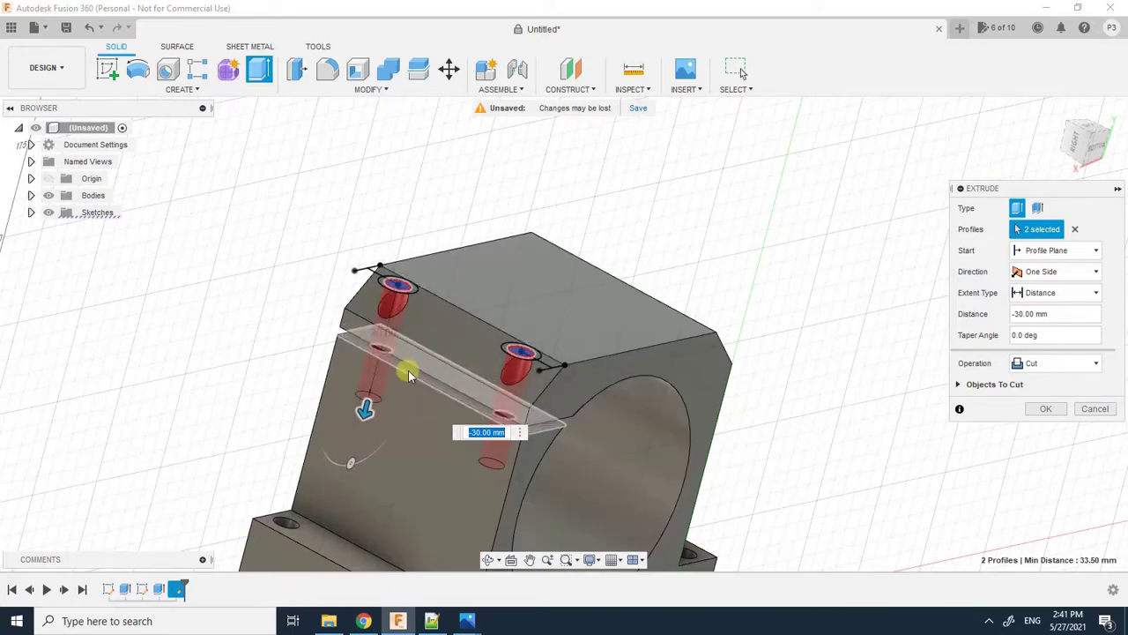
Step: Set the screw hole cut's distance to -32 mm and complete the extrusion
left_click(524, 393)
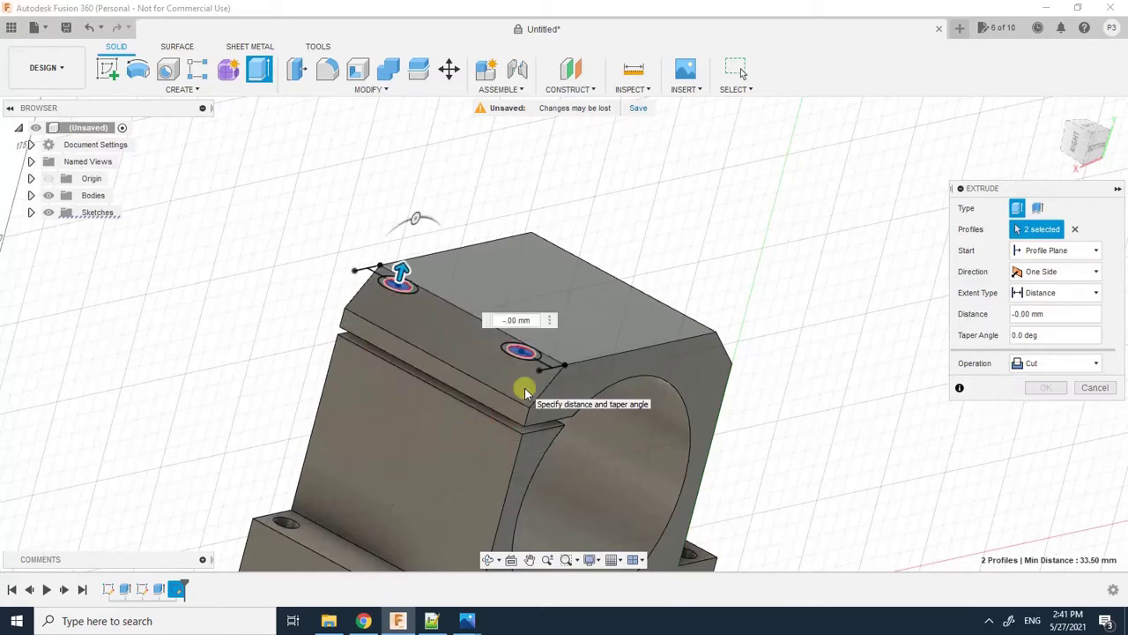
type("3")
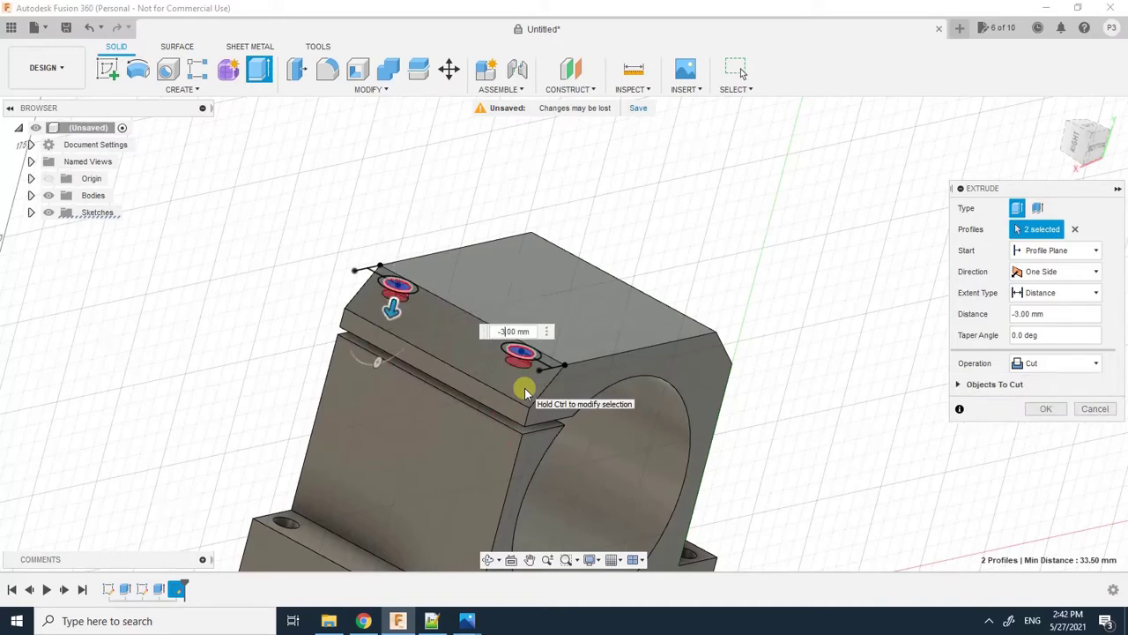
type("2")
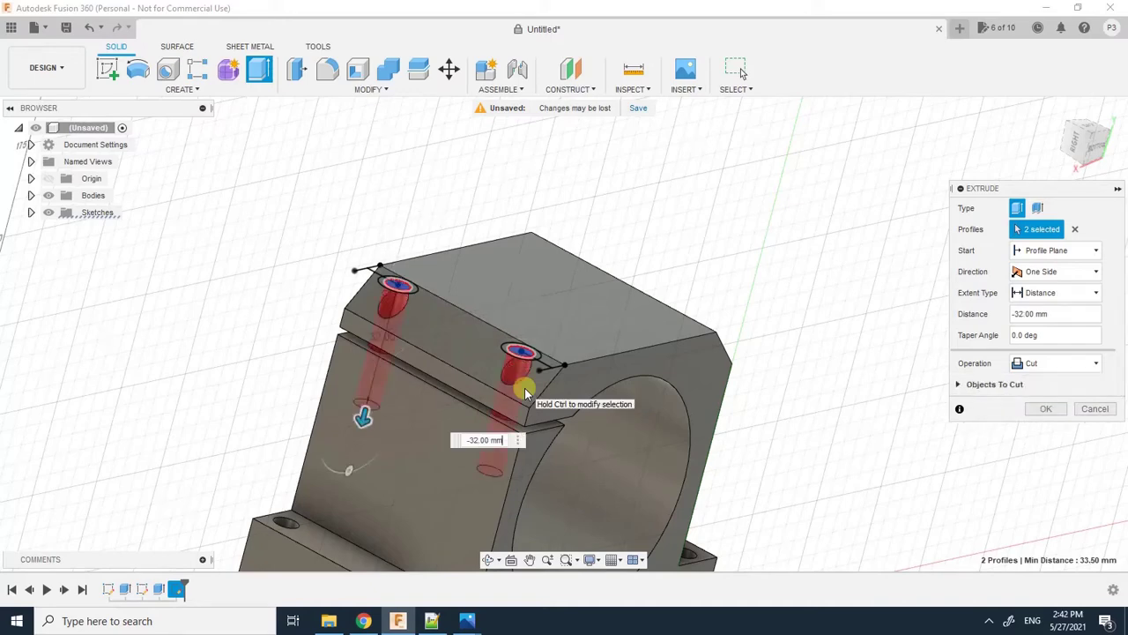
key("Return")
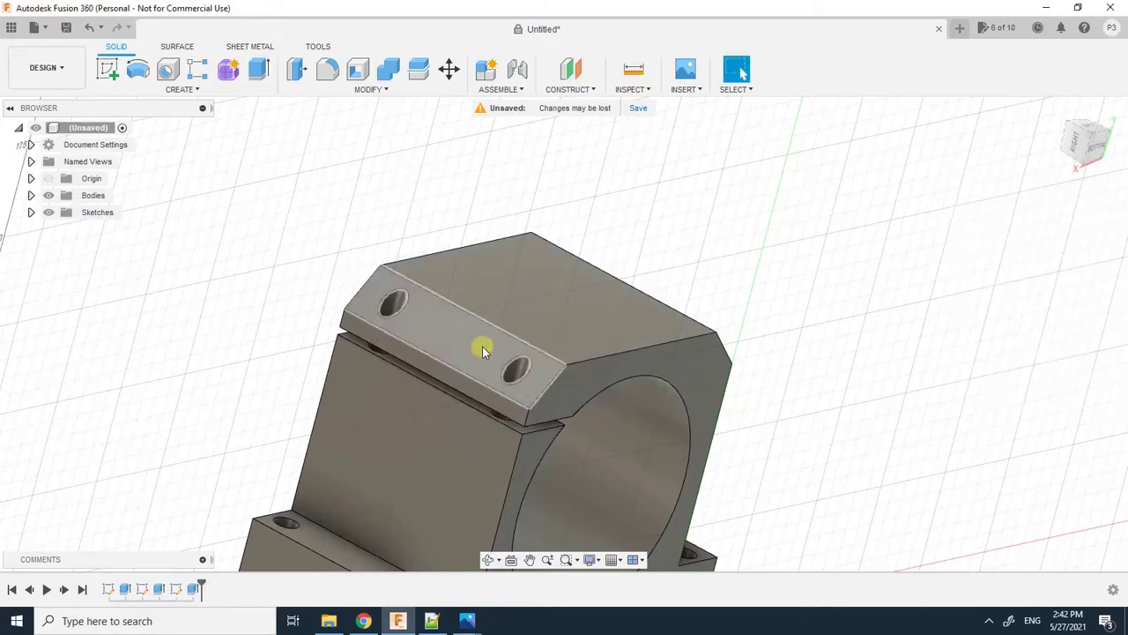
Step: Inspect the cut screw holes from another angle and compare them with the Chrome drawing before returning to Fusion 360
left_click(487, 558)
mouse_move(507, 493)
left_mouse_down()
mouse_move(526, 358)
mouse_move(529, 391)
mouse_move(549, 297)
mouse_move(597, 323)
mouse_move(582, 292)
mouse_move(565, 289)
mouse_move(502, 324)
left_mouse_up()
left_click(363, 622)
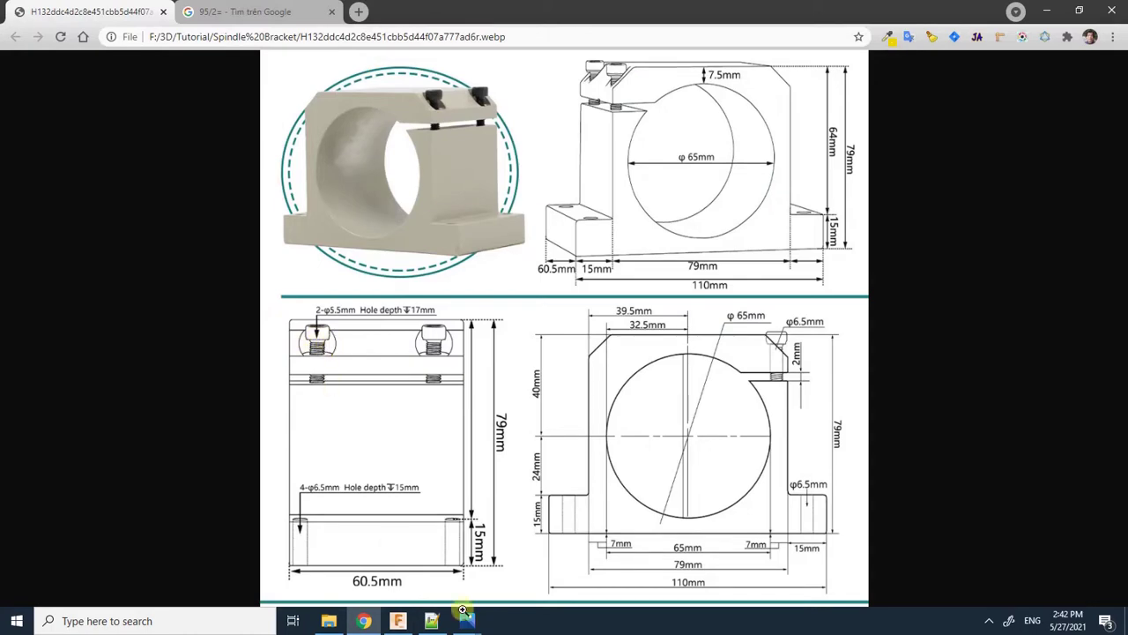
left_click(398, 620)
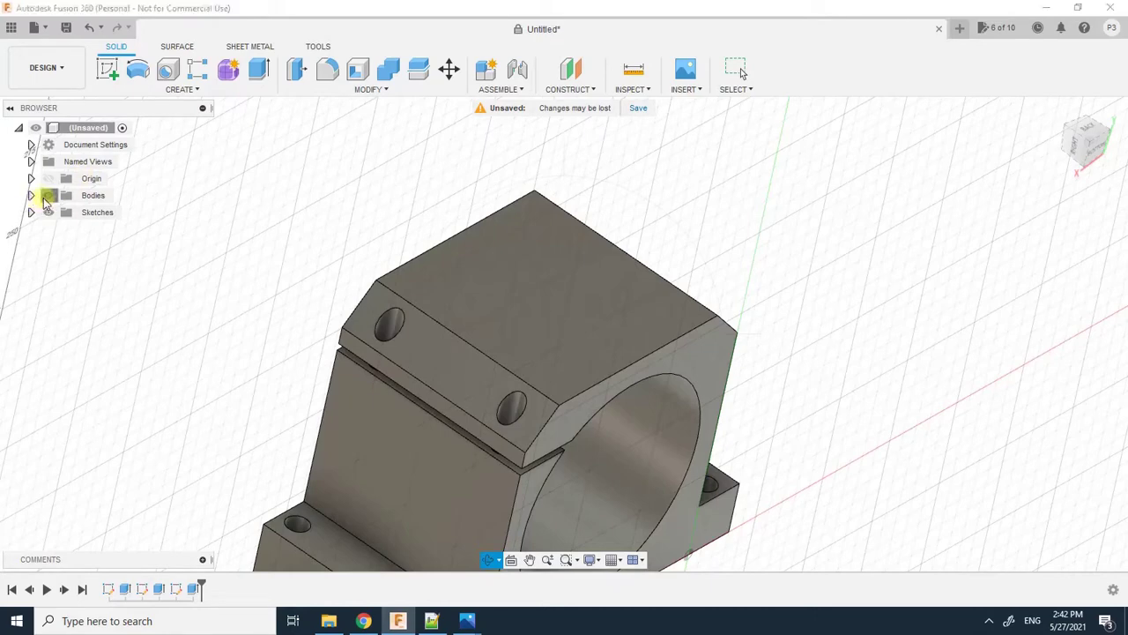
Step: Expand the Bodies and Sketches folders and highlight Body1 to review what the model contains
left_click(49, 196)
left_click(45, 195)
left_click(31, 196)
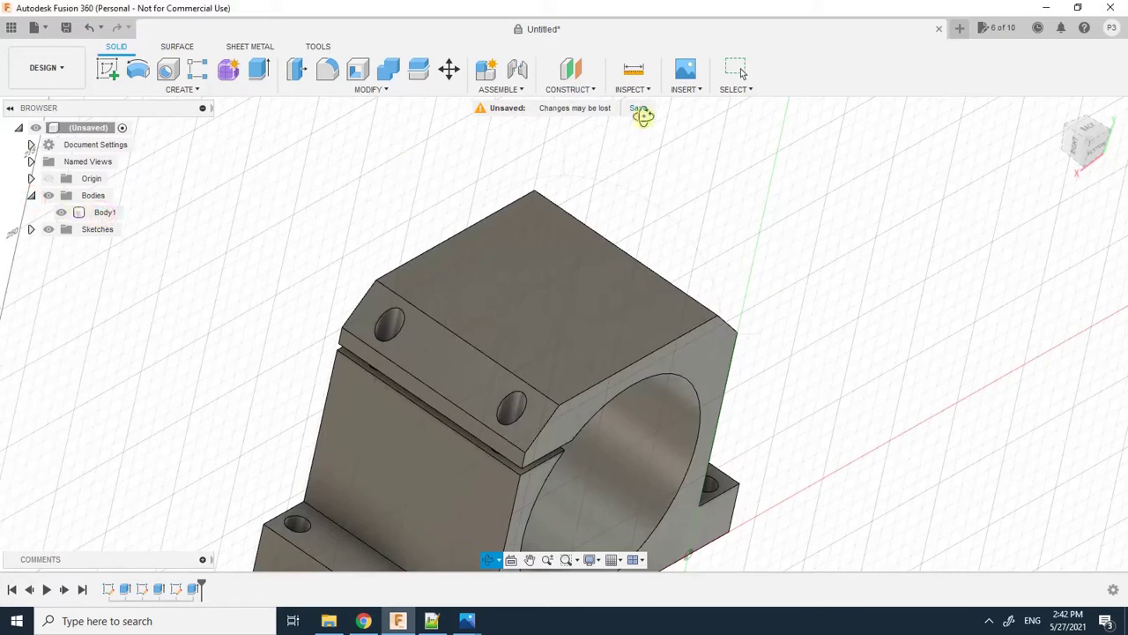
left_click(106, 212)
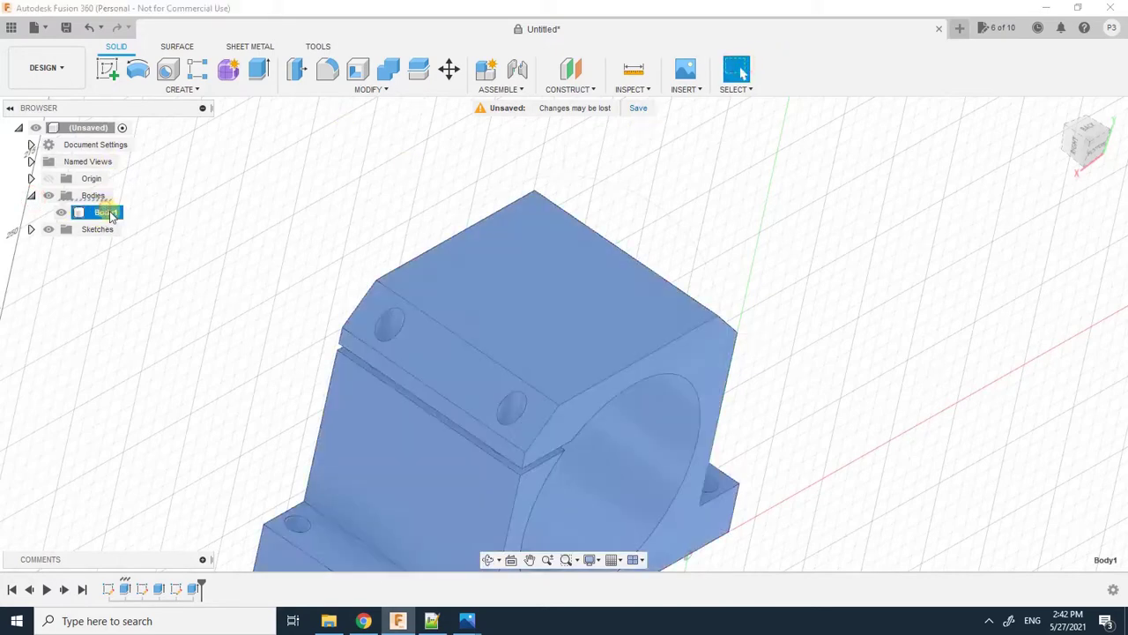
scroll(246, 280, "down", 1)
scroll(247, 280, "down", 2)
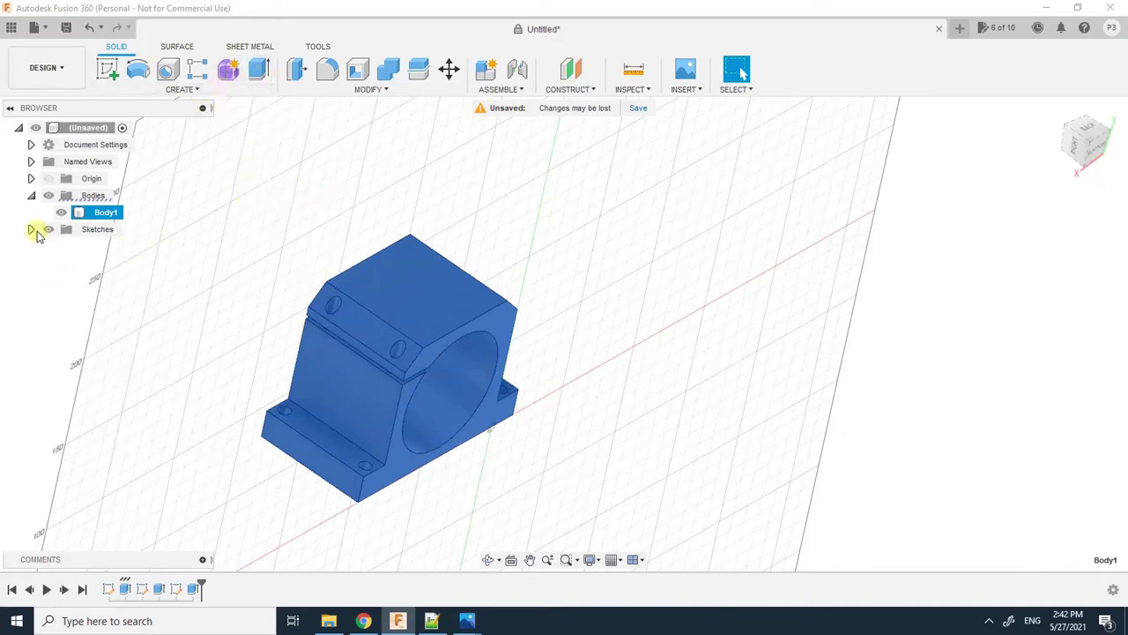
left_click(30, 230)
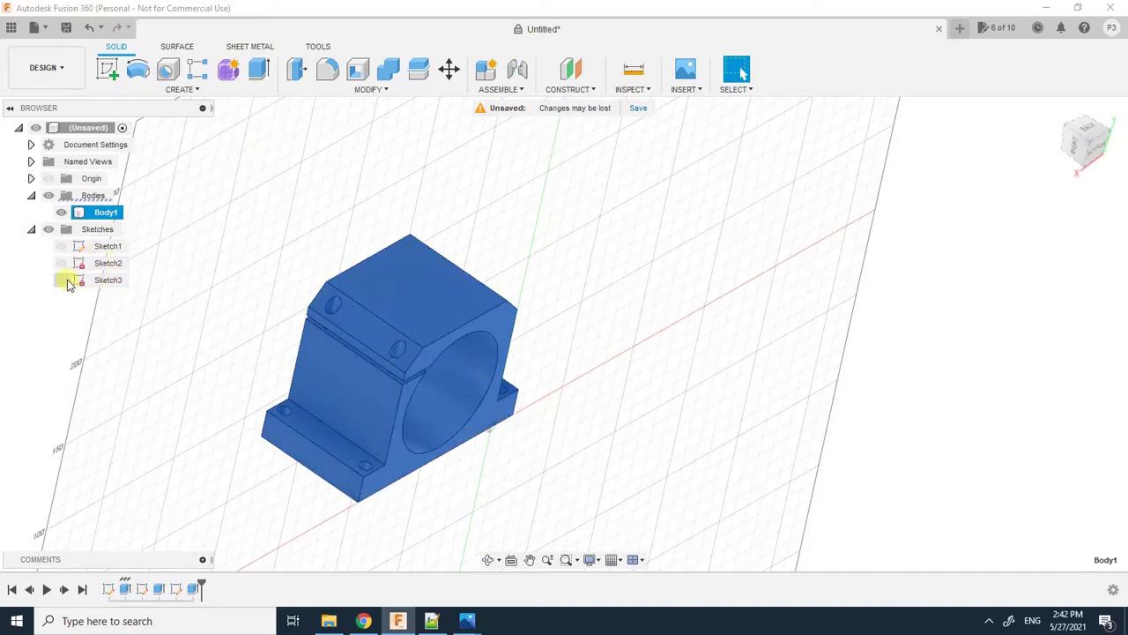
left_click(67, 282)
left_click(139, 194)
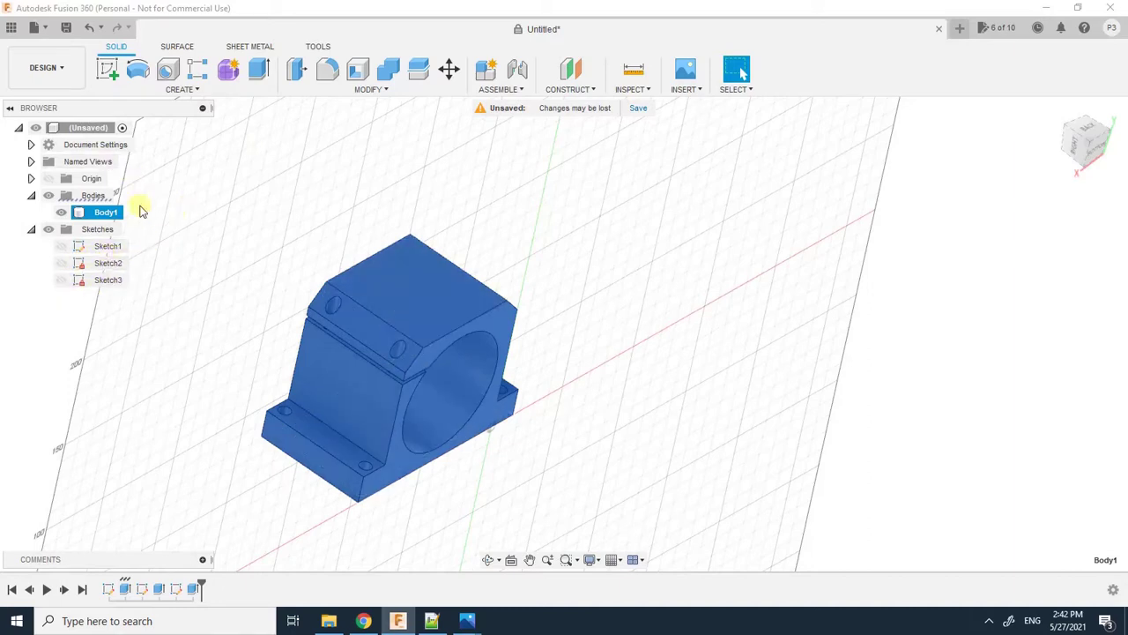
left_click(183, 262)
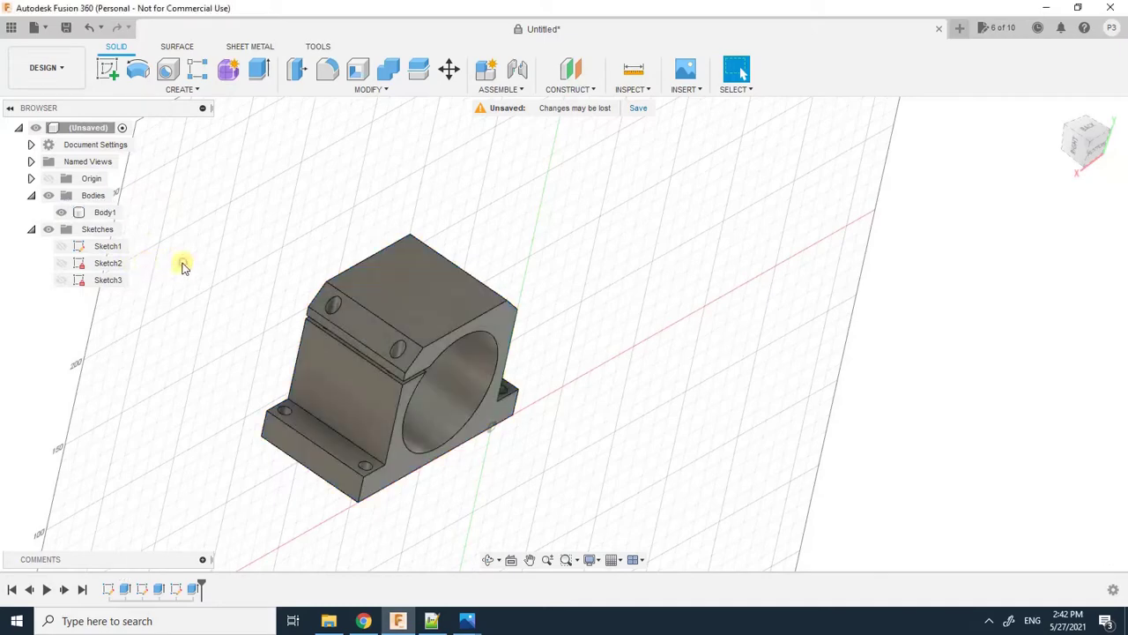
Step: Show Sketch3, Sketch2 and Sketch1 in turn to identify their geometry, and hide them again
left_click(63, 282)
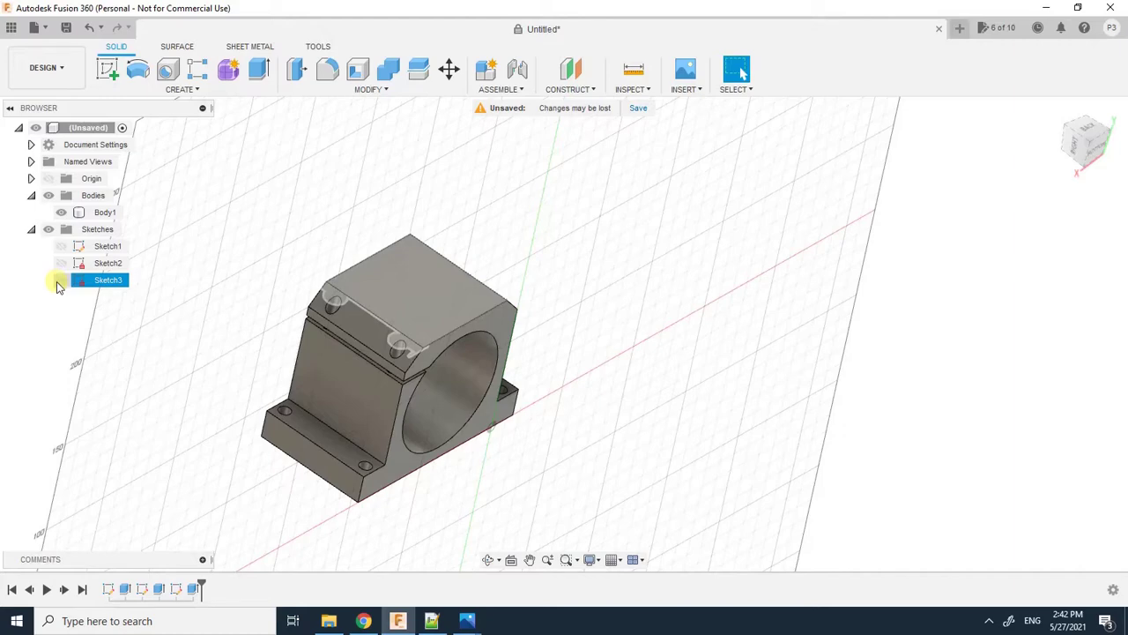
left_click(61, 281)
scroll(335, 267, "up", 3)
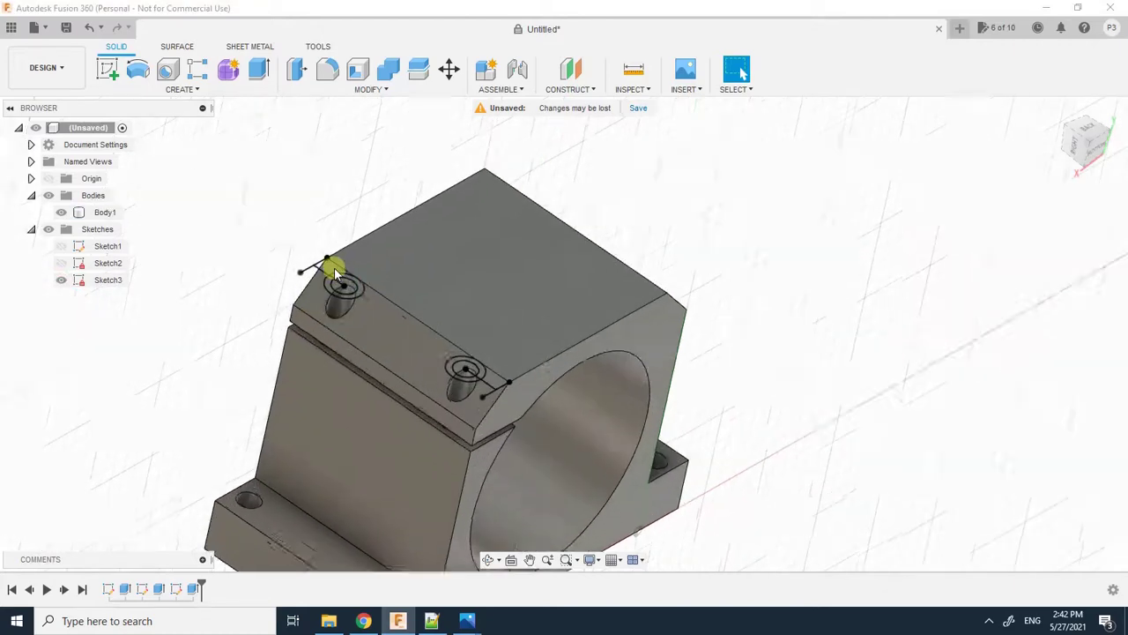
scroll(336, 270, "up", 5)
scroll(337, 269, "down", 5)
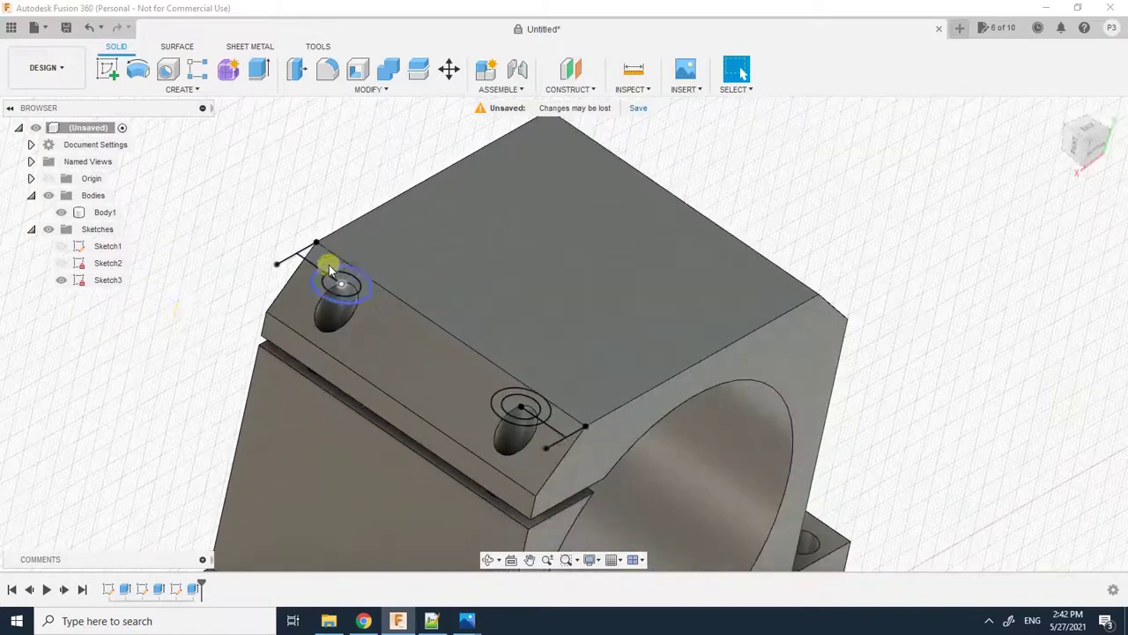
left_click(61, 280)
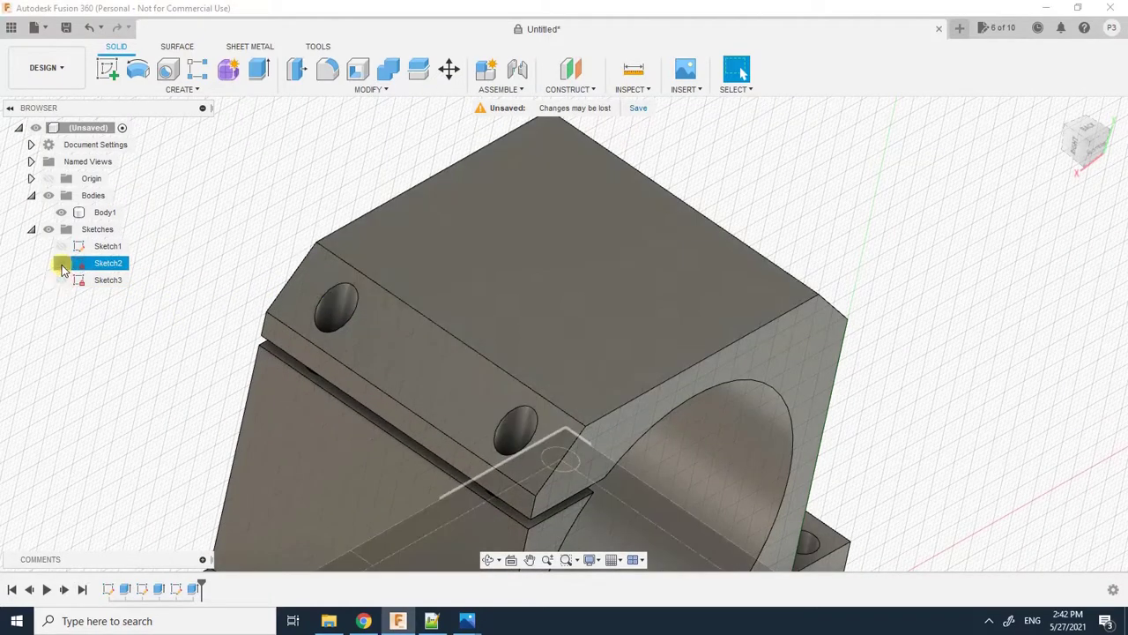
left_click(61, 263)
scroll(217, 307, "down", 5)
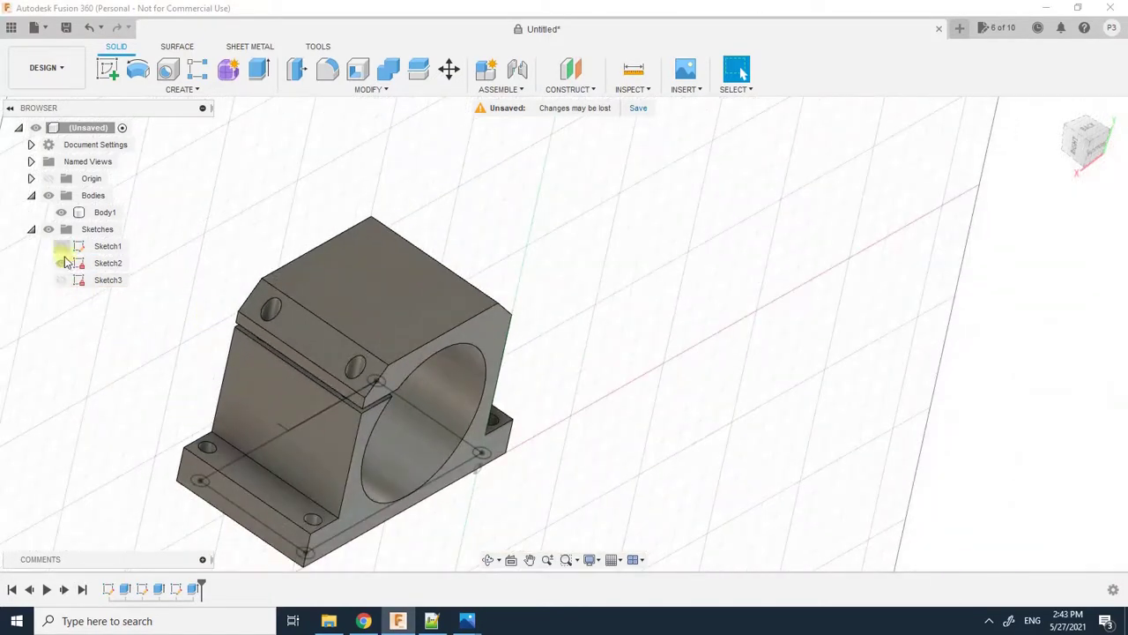
left_click(61, 246)
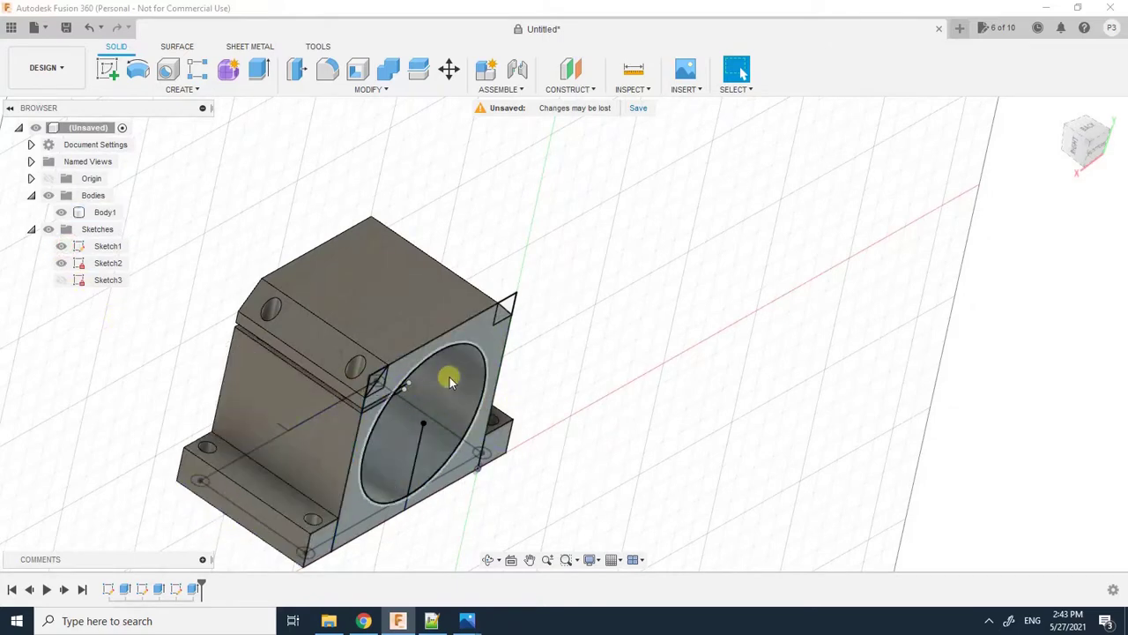
left_click(60, 246)
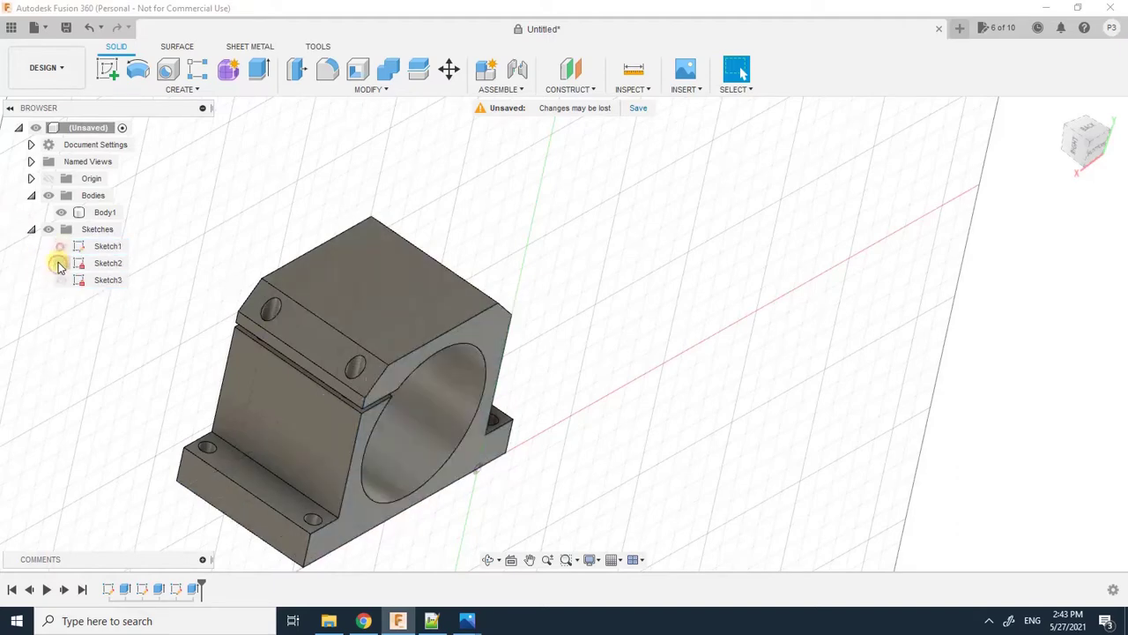
Step: Show Sketch3, then check the clamp screw heads in the Chrome drawing and return to Fusion 360
left_click(61, 280)
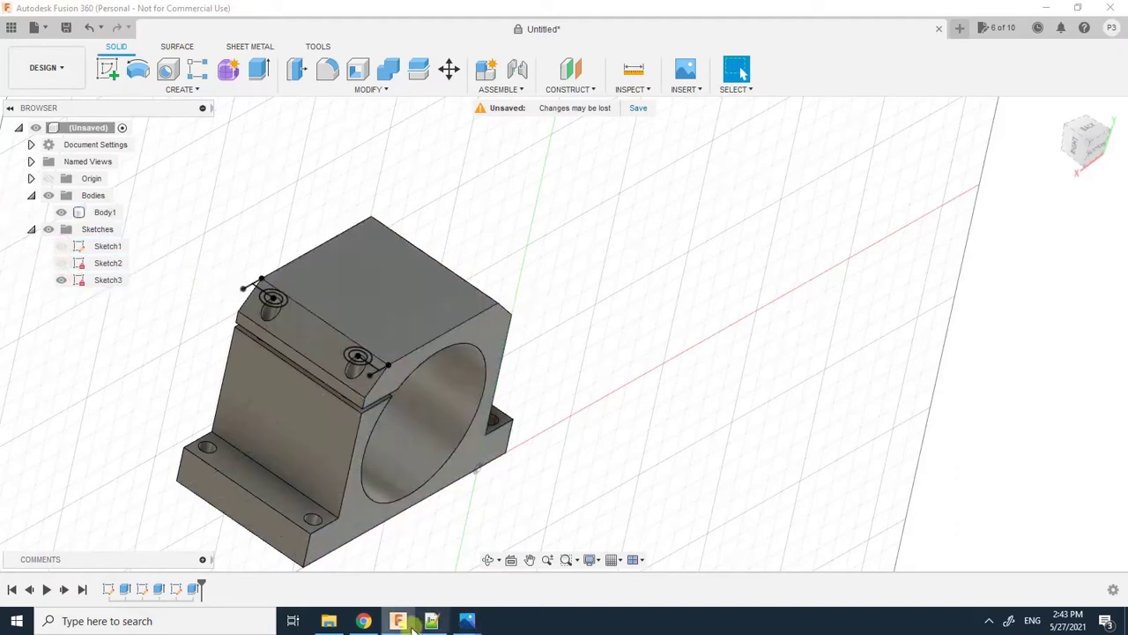
left_click(363, 621)
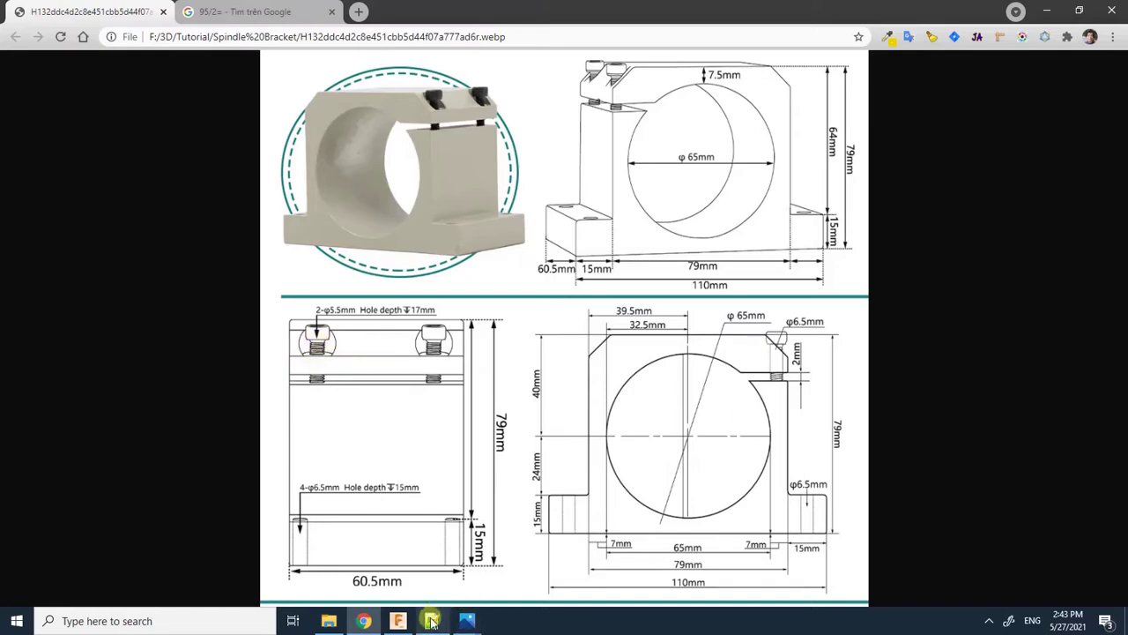
left_click(398, 620)
Step: Extrude the ring profiles around both clamp screw holes by -10 mm as a Cut to form the screw head recesses
scroll(264, 291, "up", 10)
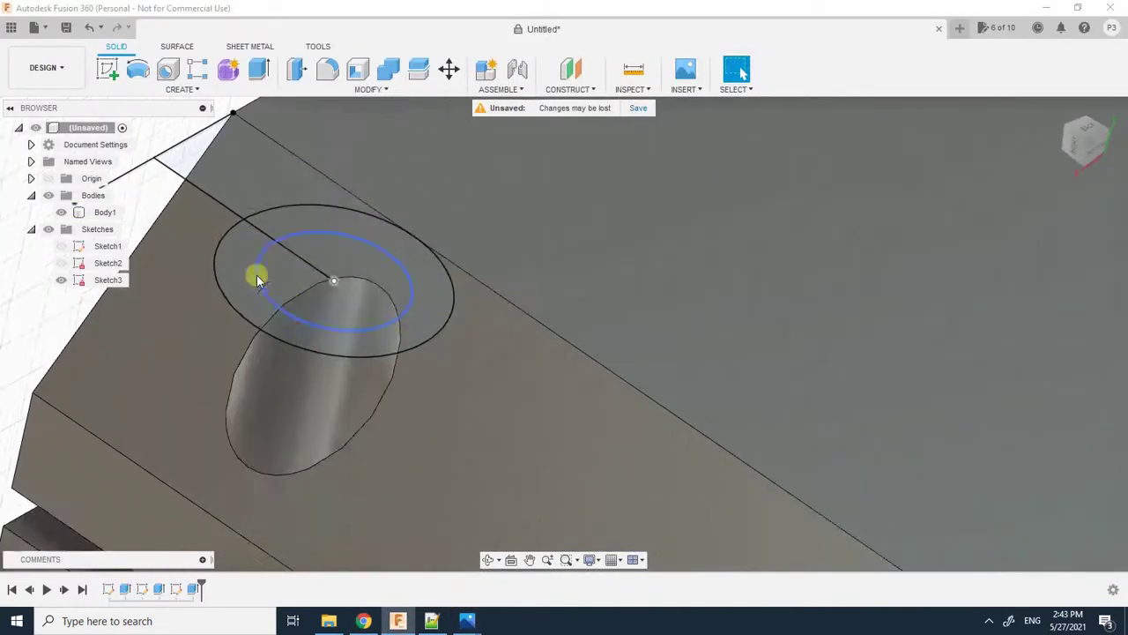
left_click(237, 261)
scroll(256, 260, "down", 10)
scroll(403, 335, "up", 8)
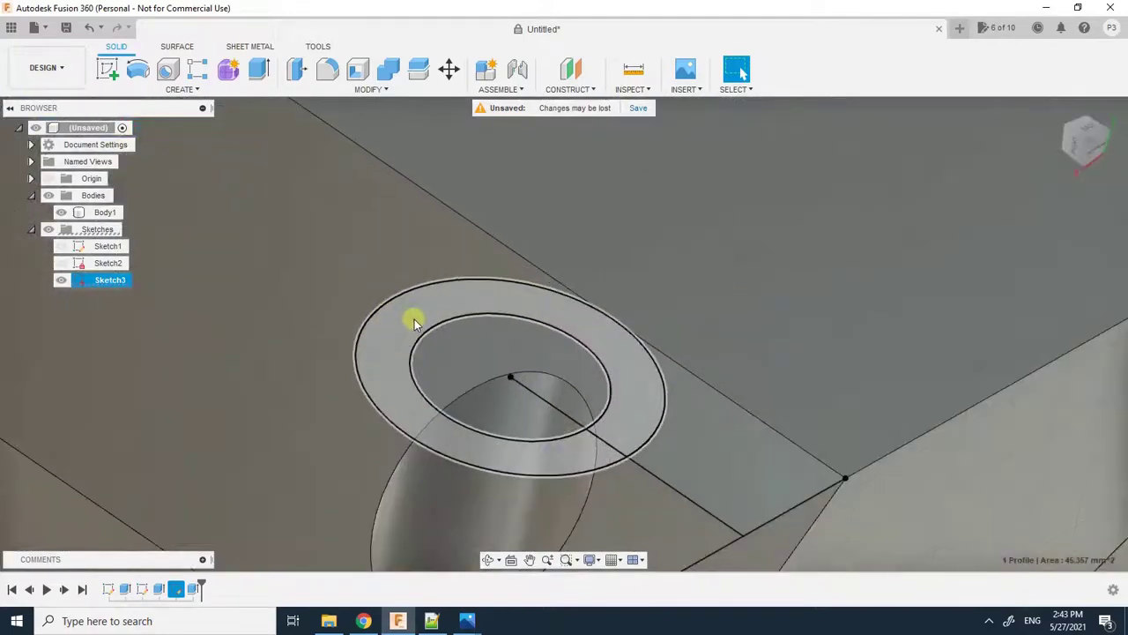
left_click(414, 322)
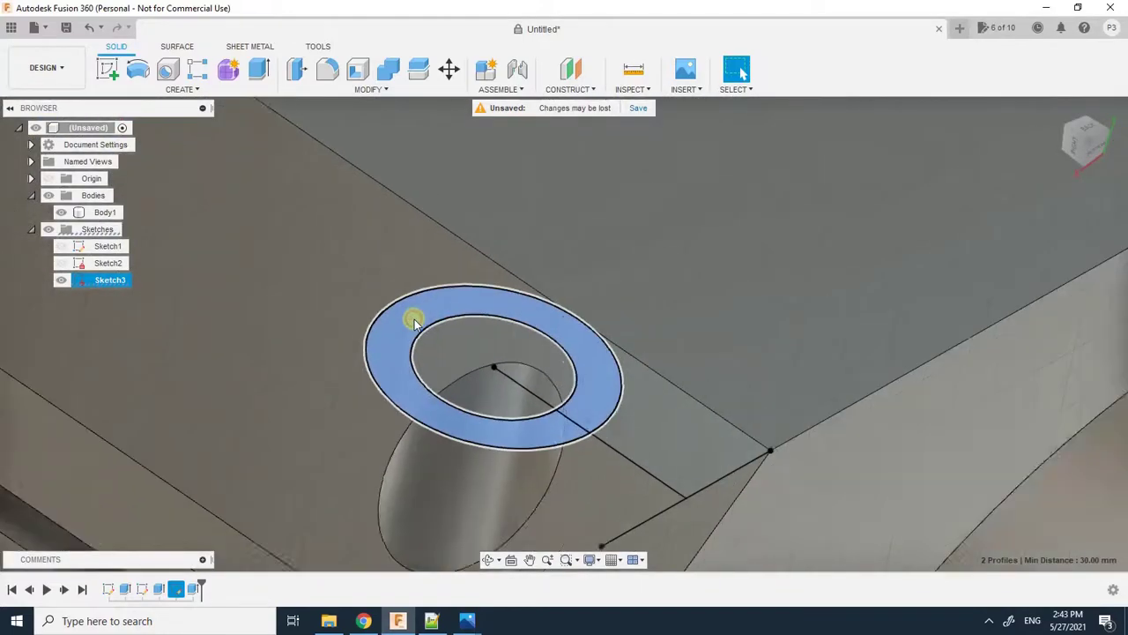
scroll(406, 317, "down", 10)
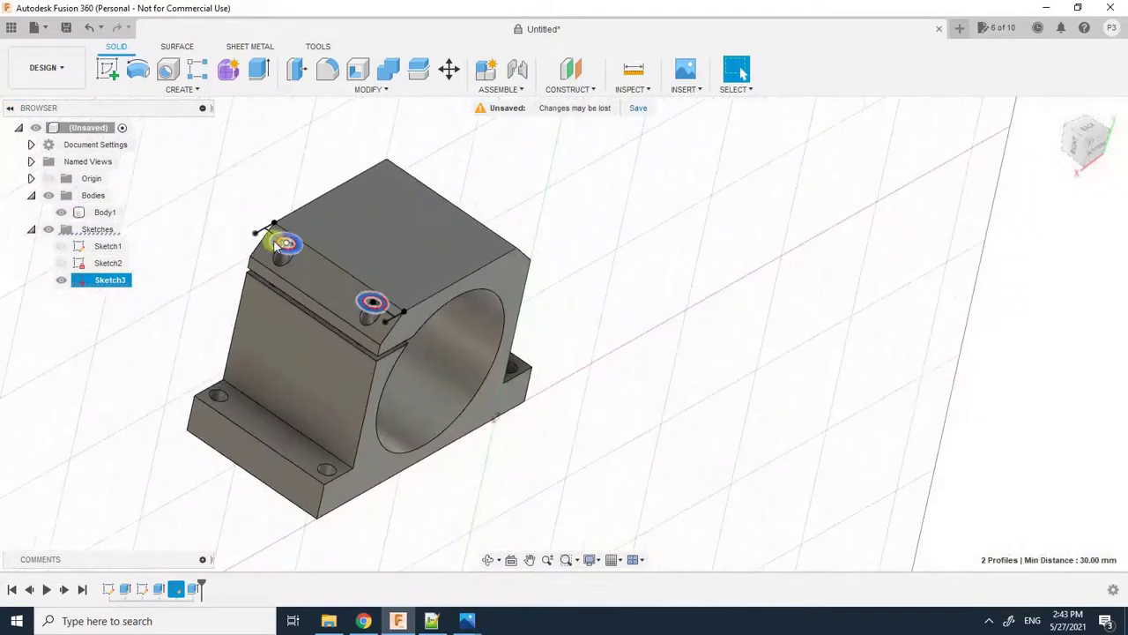
scroll(267, 233, "up", 10)
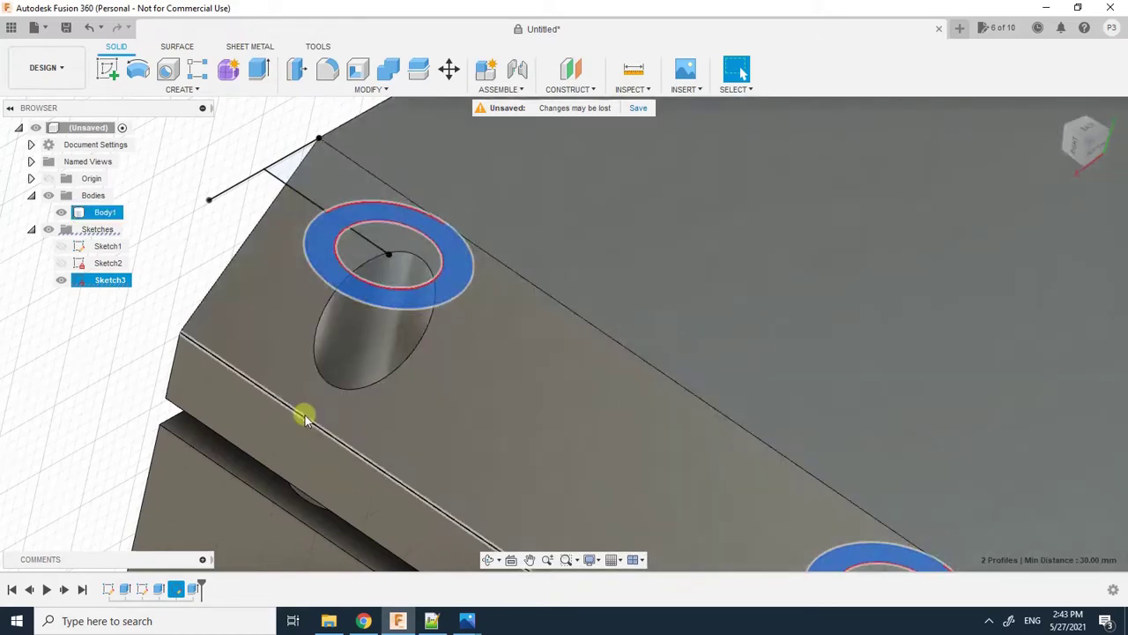
scroll(496, 254, "down", 5)
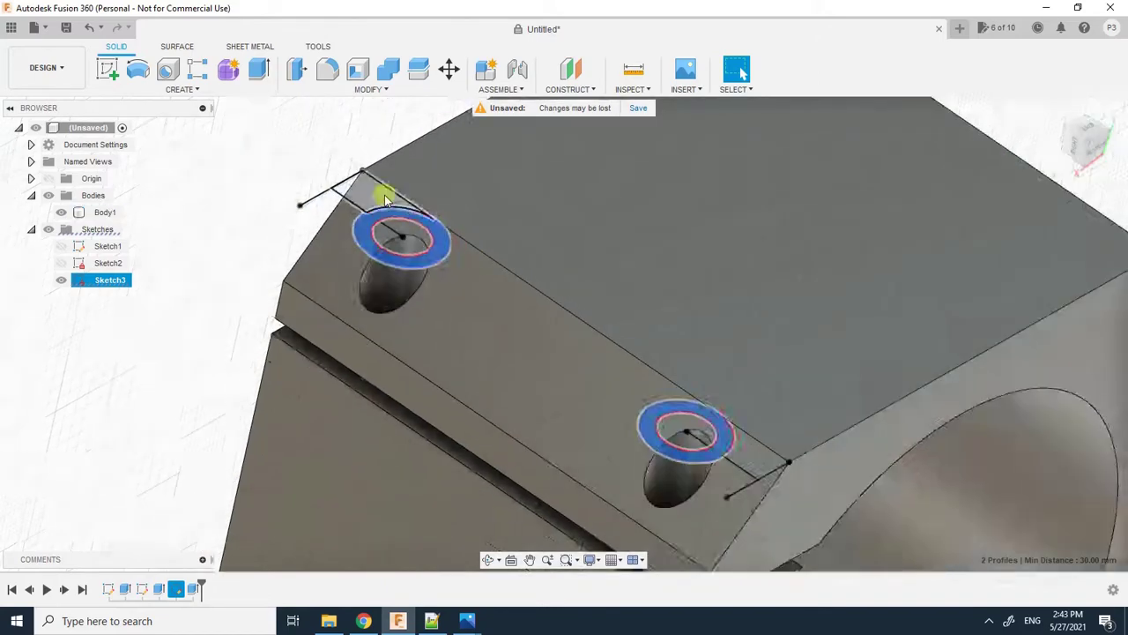
key("e")
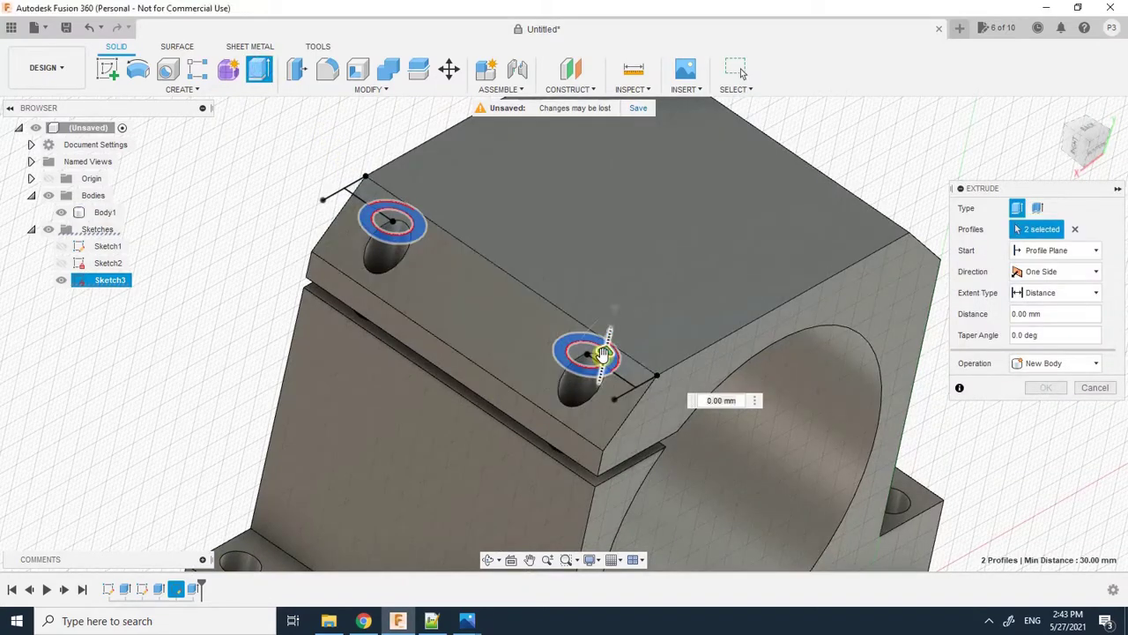
left_click_drag(605, 355, 591, 409)
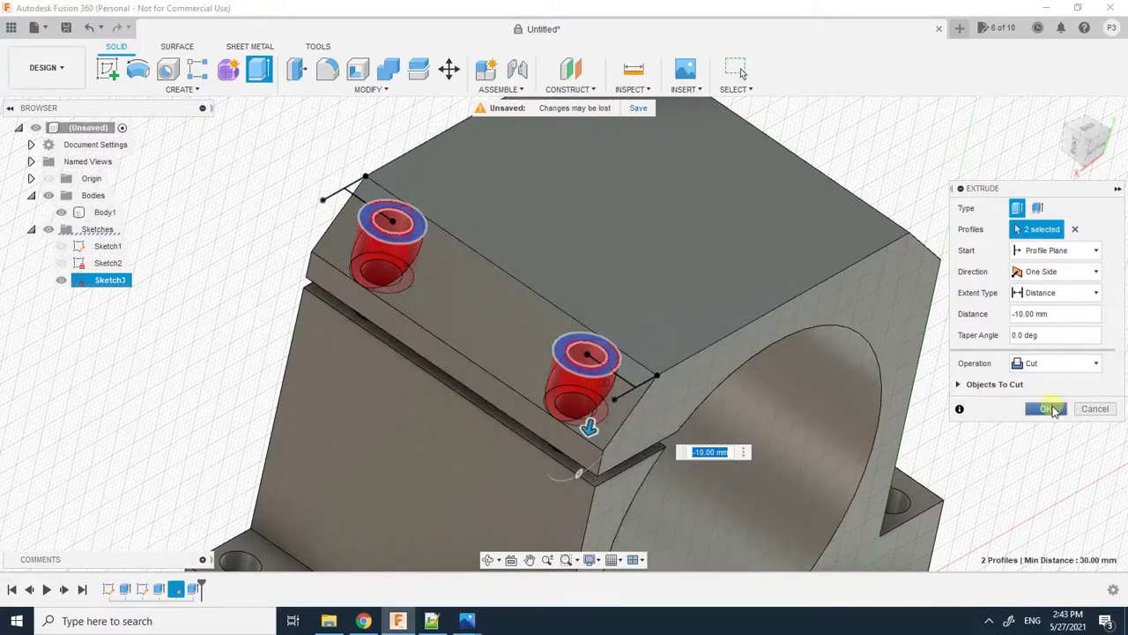
left_click(1049, 409)
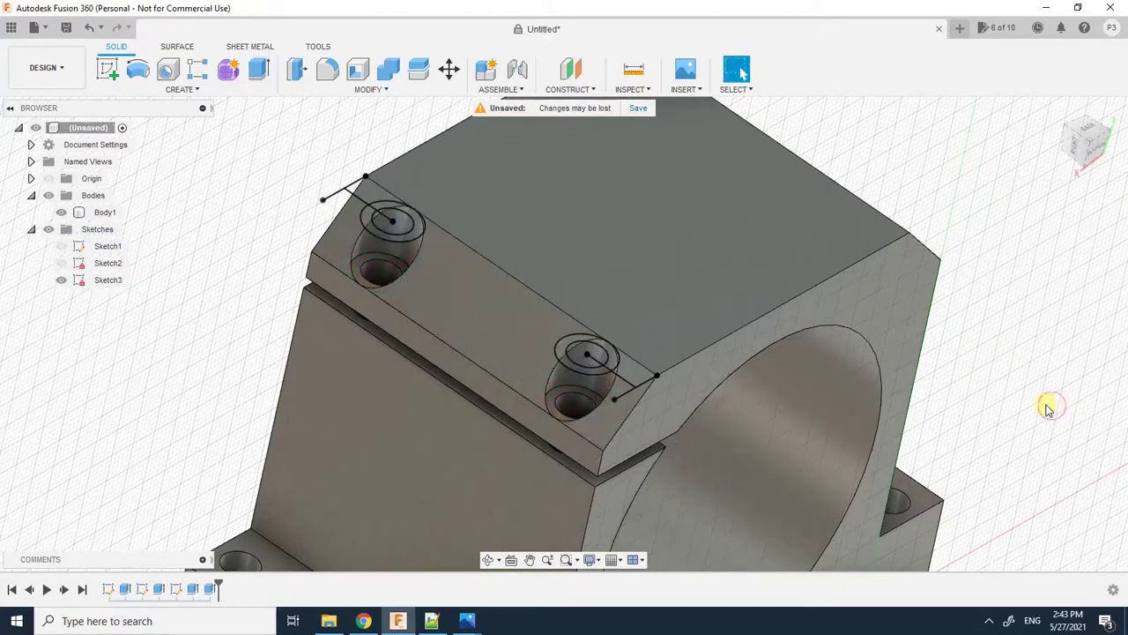
Step: Hide Sketch3 and collapse the Sketches folder
left_click(62, 283)
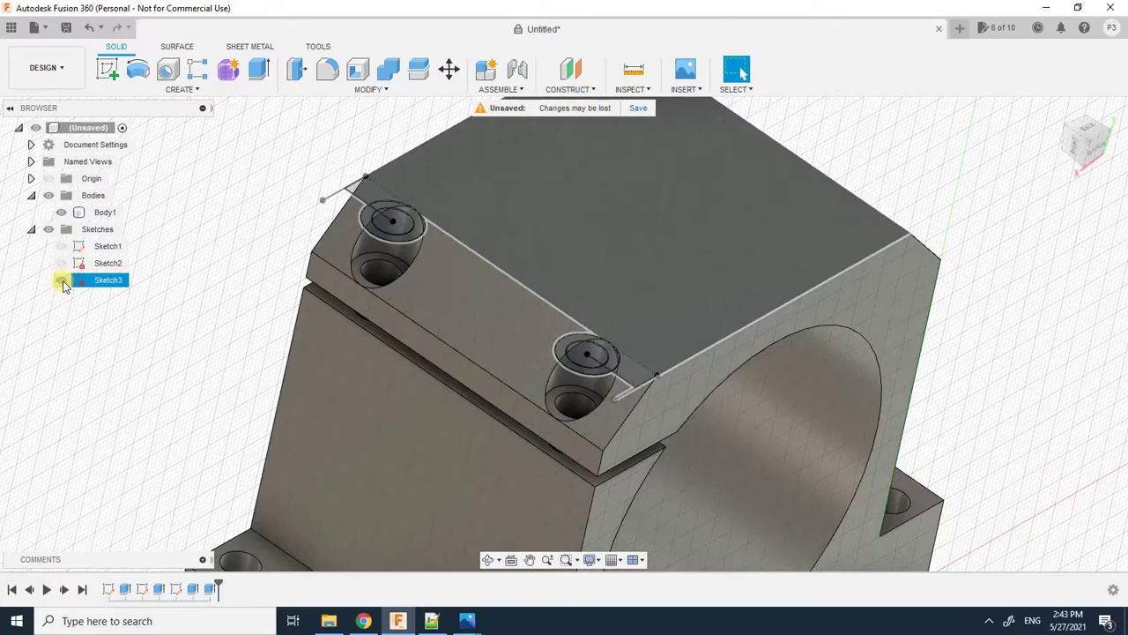
left_click(62, 282)
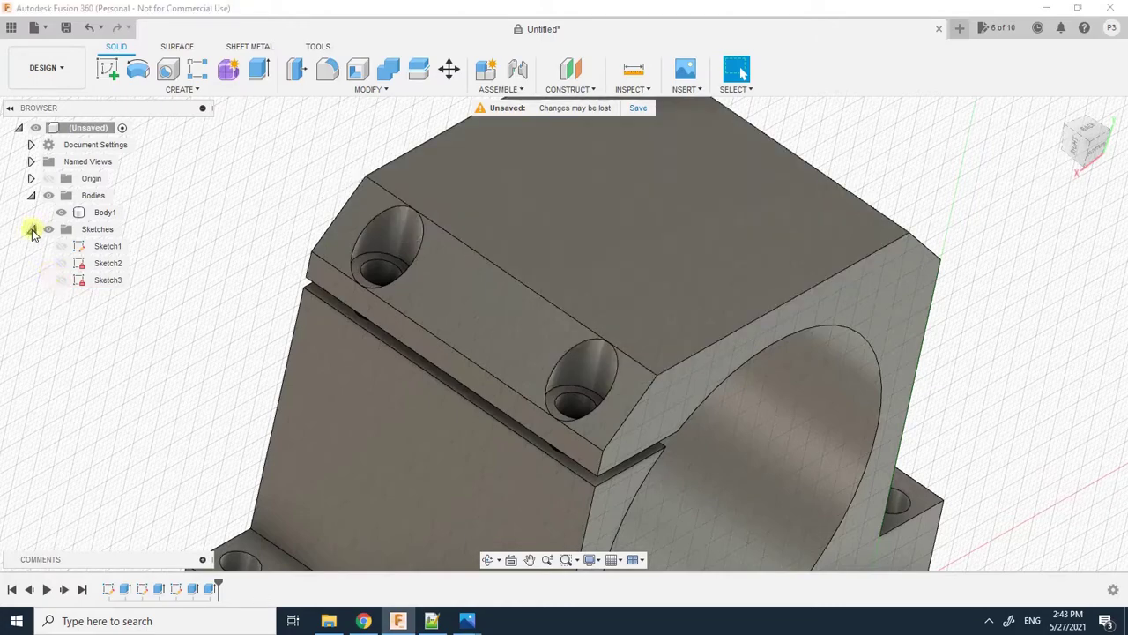
left_click(32, 229)
Step: Examine the whole bracket from several angles in Fusion 360, comparing its shape with the reference drawing in Chrome
scroll(391, 259, "down", 4)
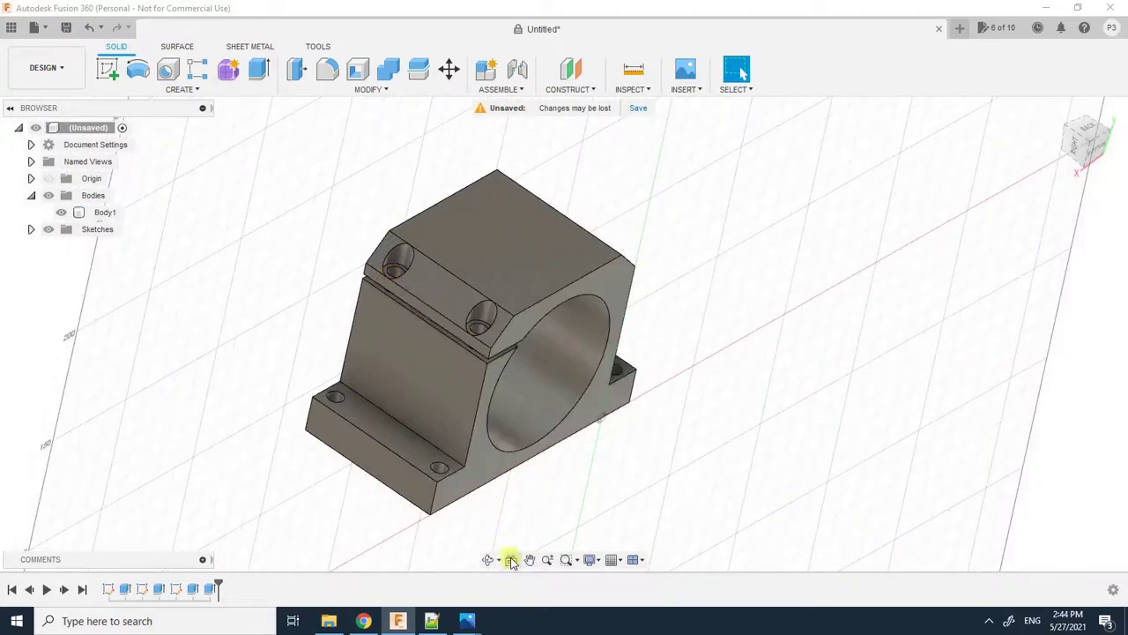
left_click_drag(492, 361, 436, 340)
scroll(436, 340, "down", 2)
key("Escape")
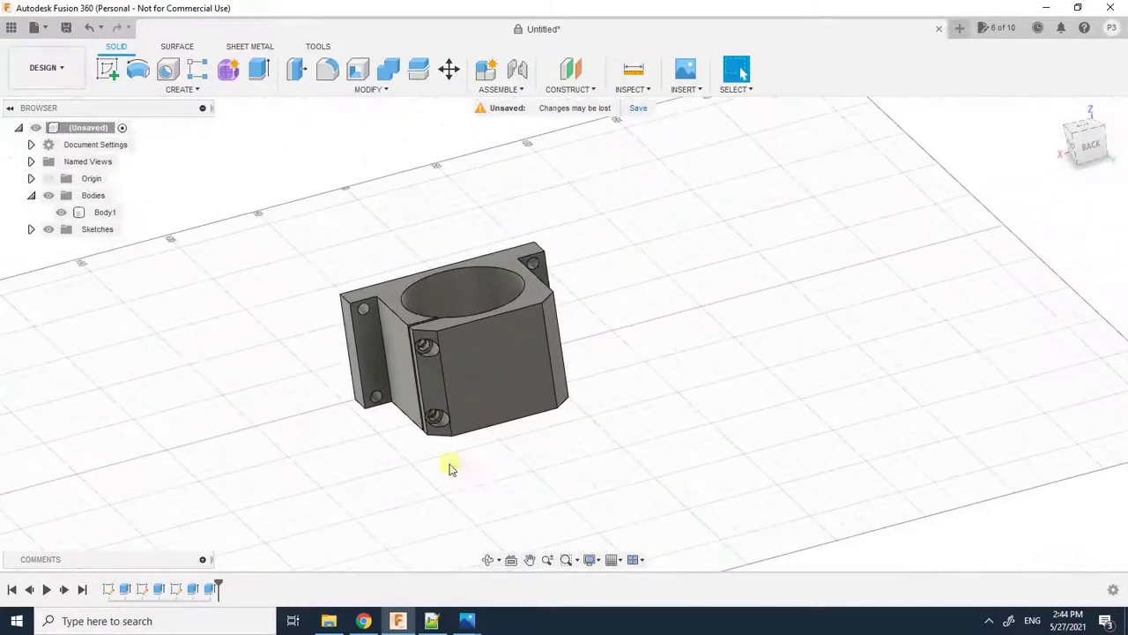
left_click(365, 621)
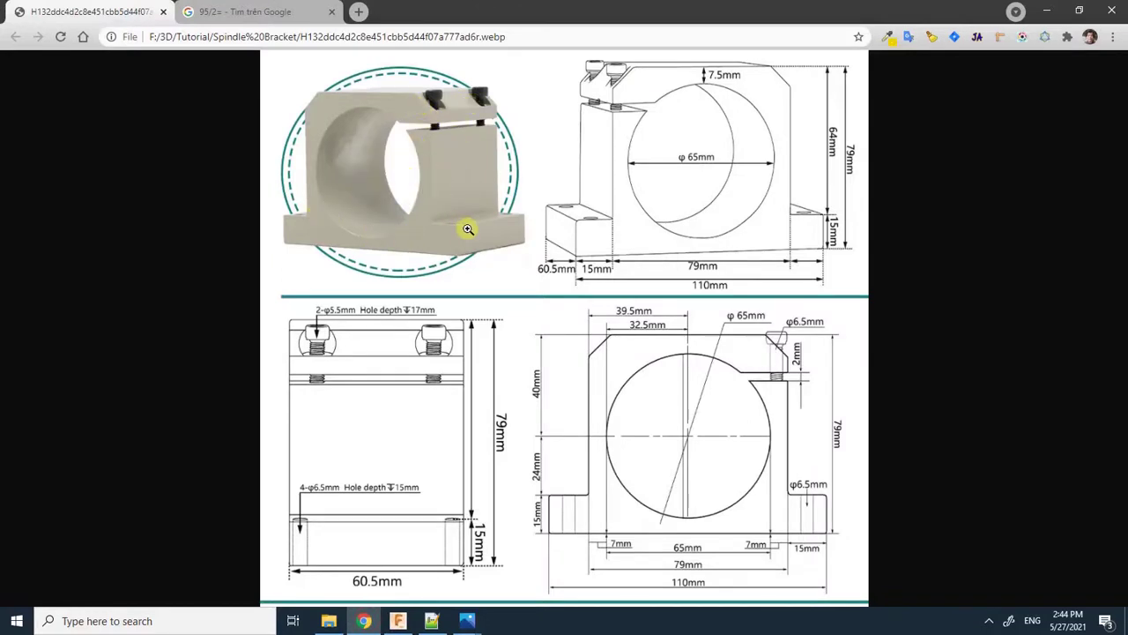
left_click(397, 620)
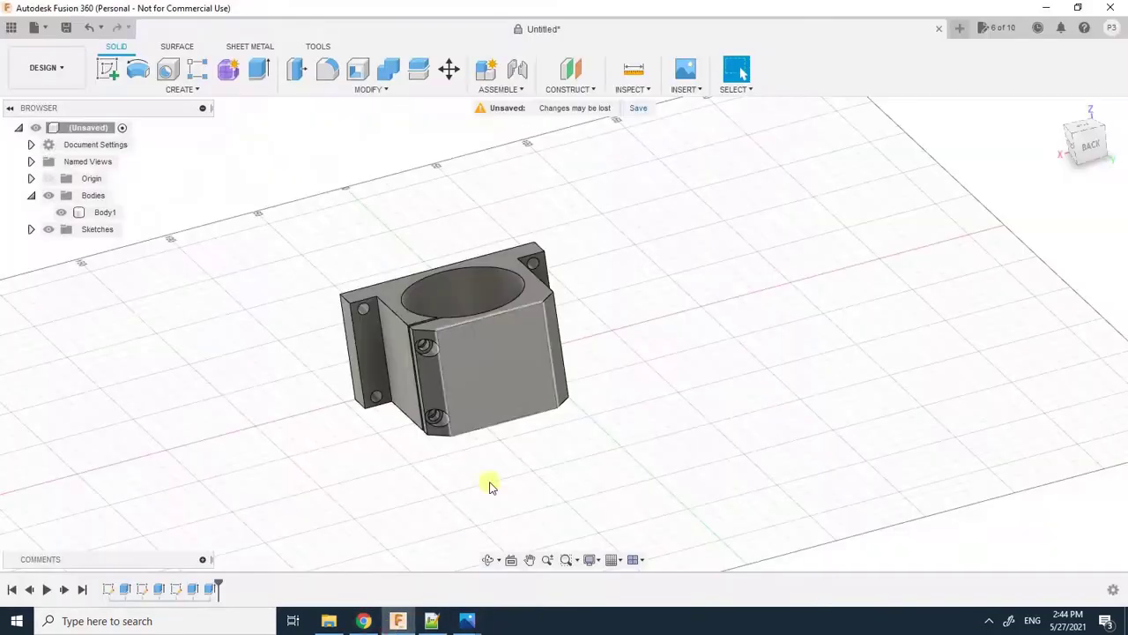
left_click(487, 560)
left_click_drag(608, 405, 485, 390)
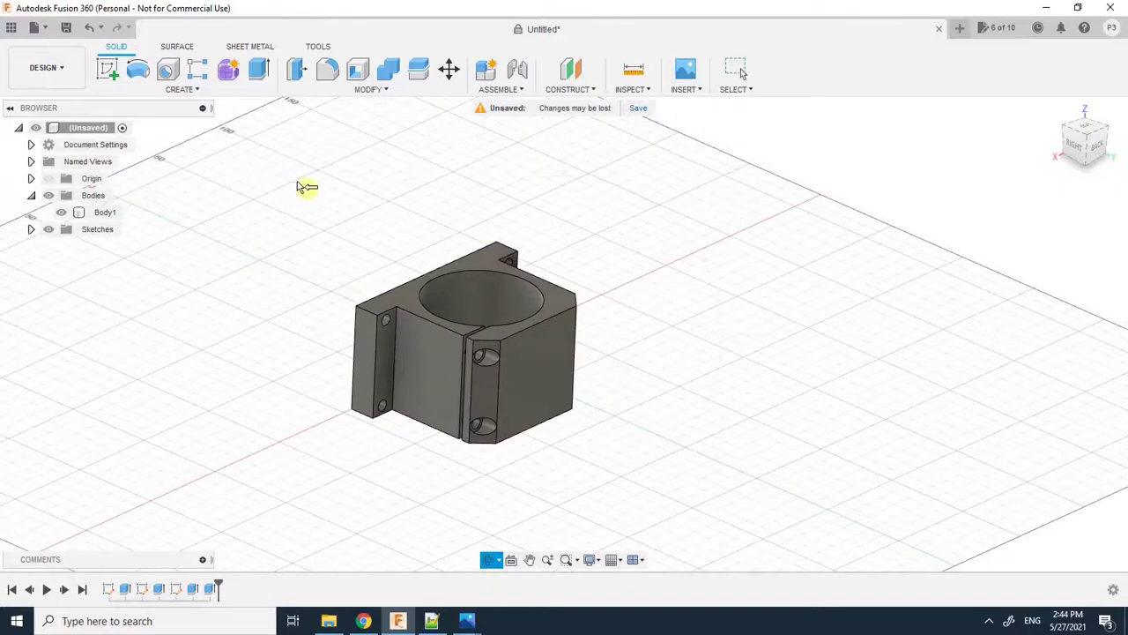
left_click_drag(485, 390, 464, 384)
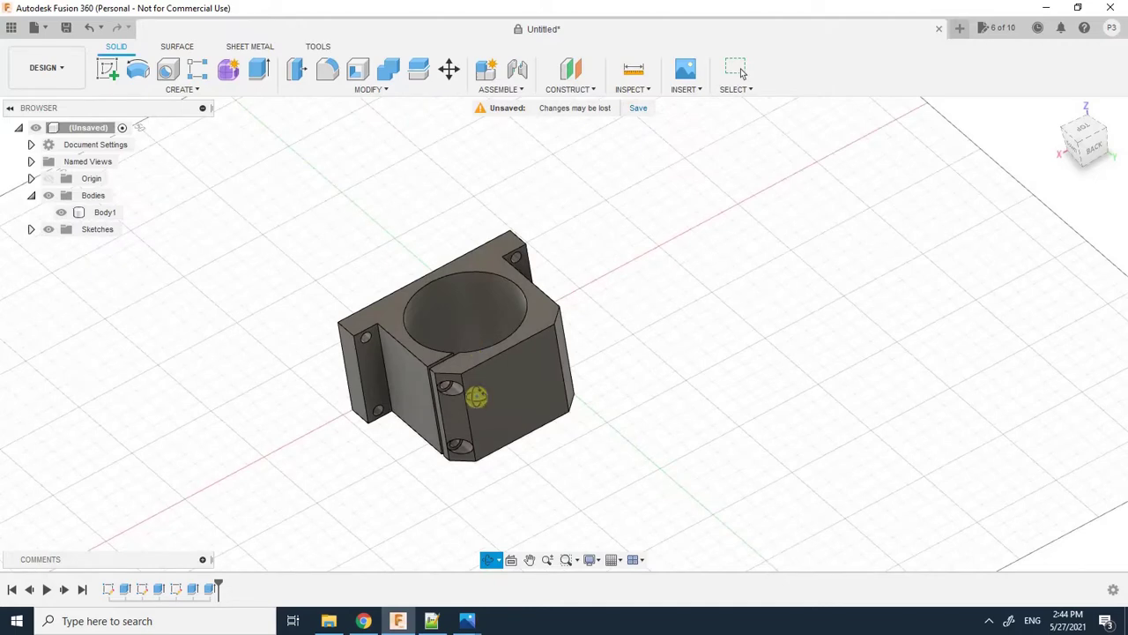